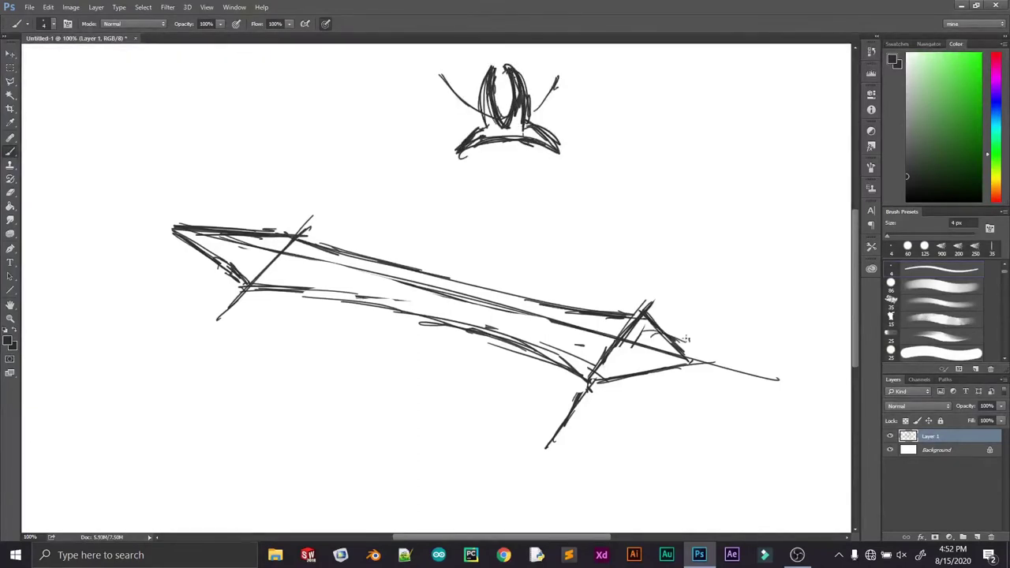
Sketch the first guard lines where the blade meets the handle and erase the stray strokes
mouse_move(644, 325)
left_mouse_down()
mouse_move(600, 328)
mouse_move(631, 316)
mouse_move(592, 331)
mouse_move(623, 339)
left_mouse_up()
mouse_move(573, 365)
left_mouse_down()
mouse_move(689, 383)
mouse_move(697, 347)
left_mouse_up()
scroll(647, 347, "up", 3)
key("e")
mouse_move(543, 315)
left_mouse_down()
mouse_move(554, 338)
mouse_move(442, 264)
mouse_move(604, 216)
left_mouse_up()
key("b")
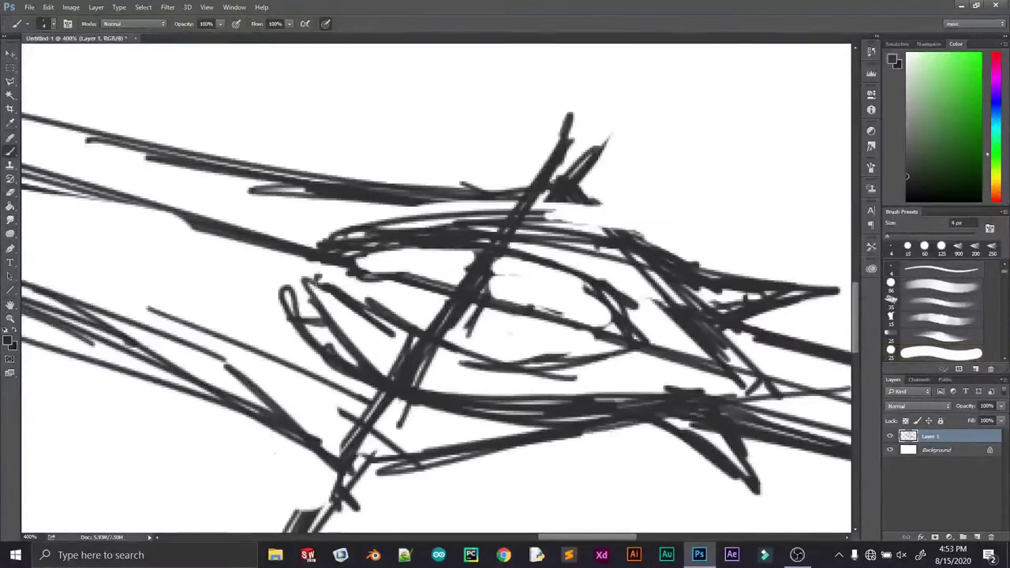
Sketch the guard's contour around the blade's base and a small gem ellipse in its centre
left_click_drag(545, 284, 686, 213)
left_click_drag(686, 260, 820, 284)
left_click_drag(489, 316, 567, 276)
left_click_drag(457, 331, 559, 316)
scroll(459, 308, "down", 2)
left_click_drag(525, 237, 591, 284)
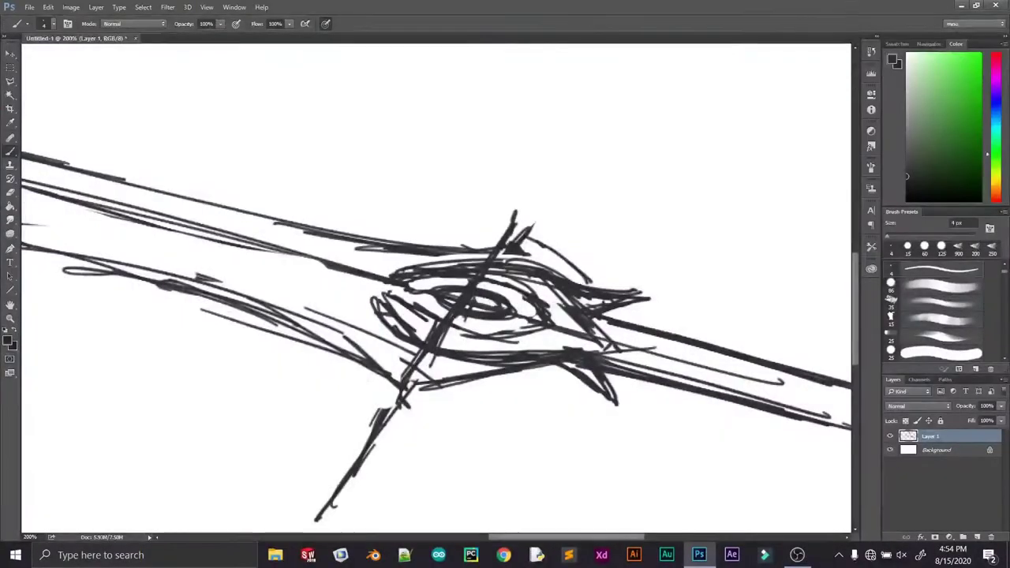
Sketch curved wing spikes on the upper and lower sides of the guard, pointing toward the handle
left_click_drag(545, 231, 596, 287)
left_click_drag(526, 237, 602, 284)
mouse_move(418, 383)
left_mouse_down()
mouse_move(556, 424)
mouse_move(541, 366)
left_mouse_up()
left_click_drag(579, 259, 639, 296)
left_click_drag(602, 371, 566, 430)
left_click_drag(659, 298, 610, 394)
left_click_drag(623, 406, 541, 444)
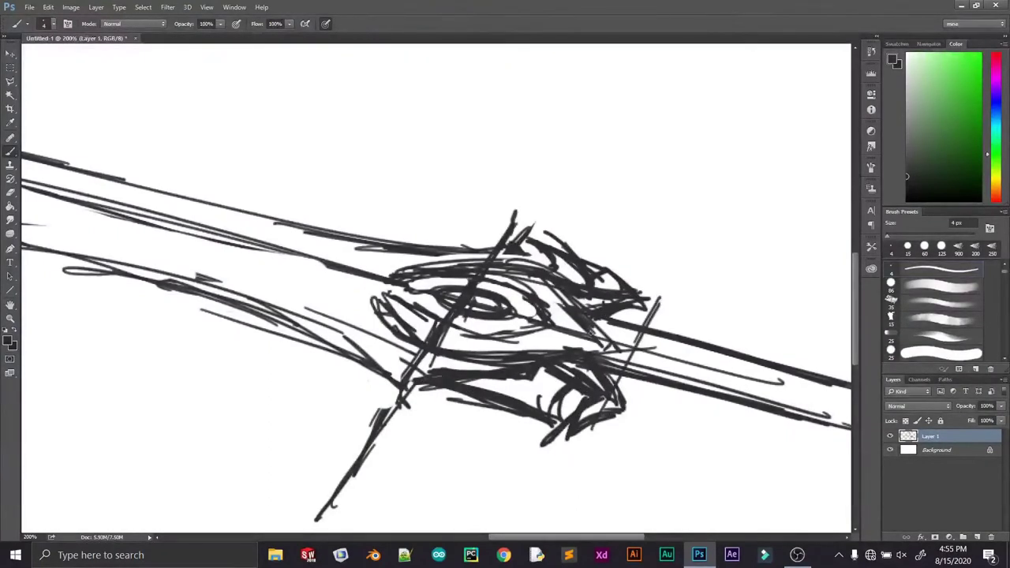
Remove the guard's wing spikes and thin its heavy contour lines with a 15 px eraser
key("ctrl+alt+z")
key("ctrl+alt+z")
key("ctrl+alt+z")
key("ctrl+alt+z")
key("ctrl+alt+z")
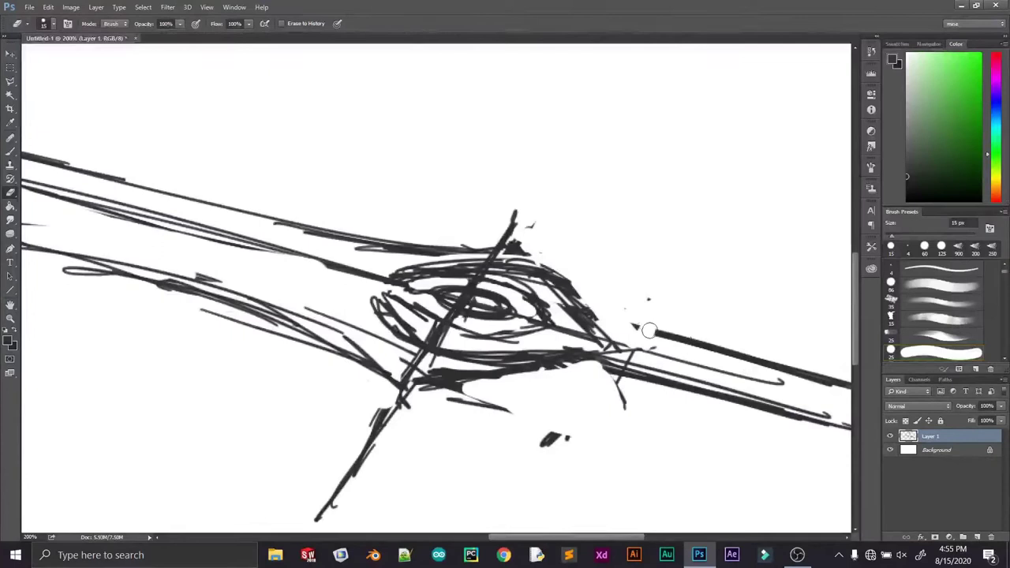
left_click_drag(552, 284, 618, 347)
key("ctrl+alt+z")
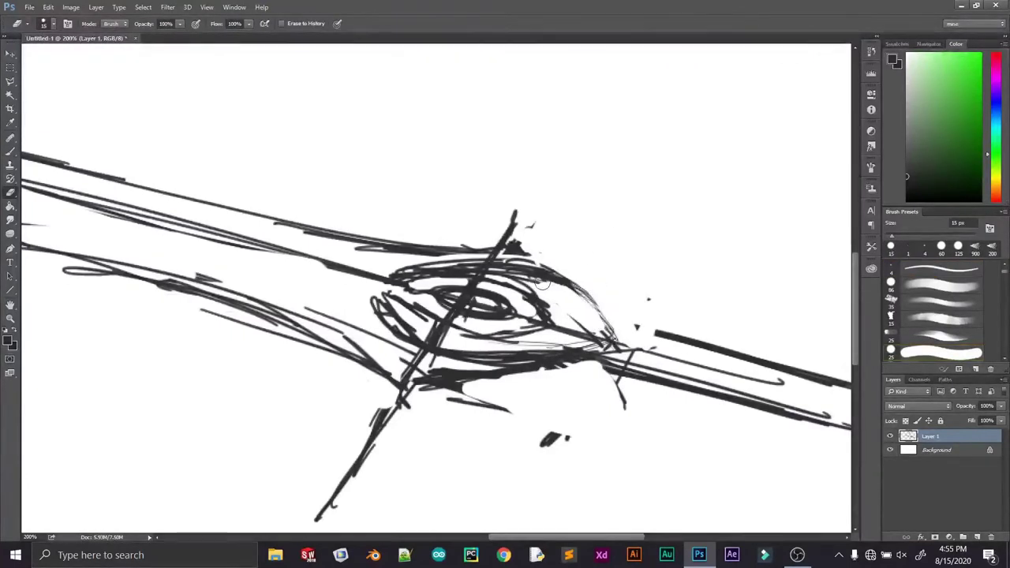
key("ctrl+alt+z")
left_click_drag(571, 289, 620, 341)
left_click_drag(377, 289, 394, 314)
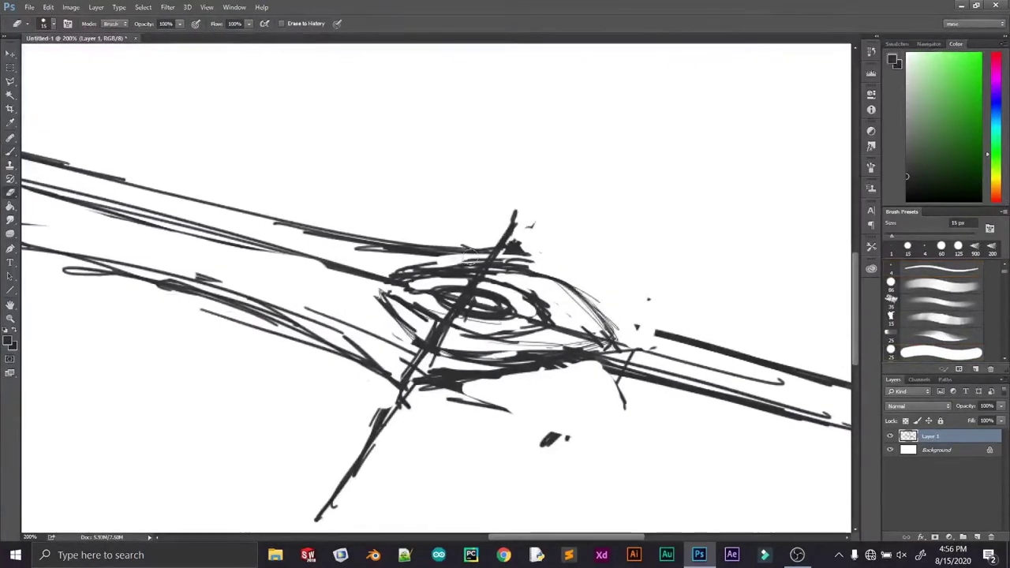
left_click_drag(538, 268, 580, 274)
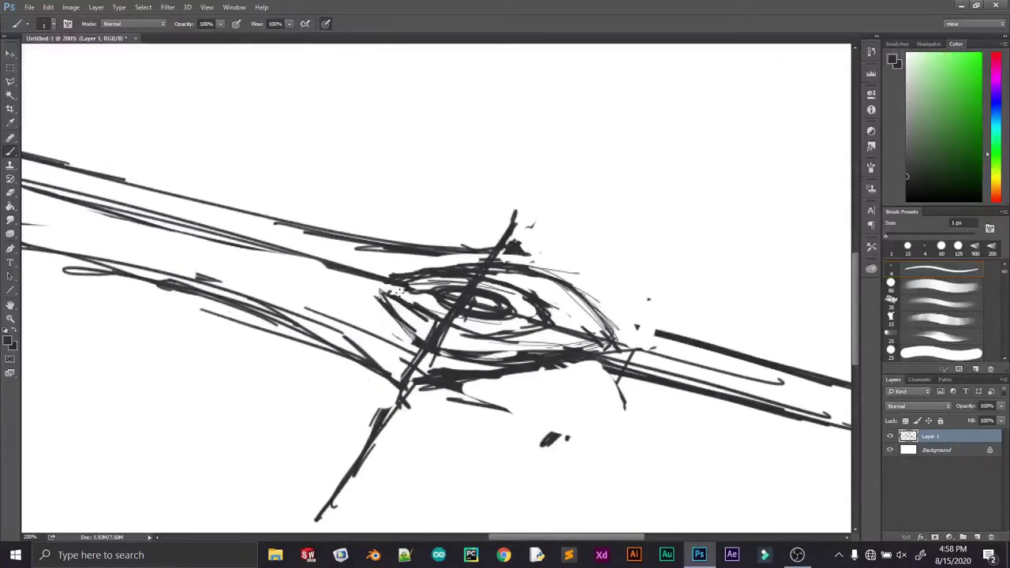
Erase the old guard sketch with a 60 px eraser and lightly re-sketch its contour and guide lines with a 1 px brush
key("e")
mouse_move(398, 292)
left_mouse_down()
mouse_move(516, 372)
mouse_move(459, 380)
left_mouse_up()
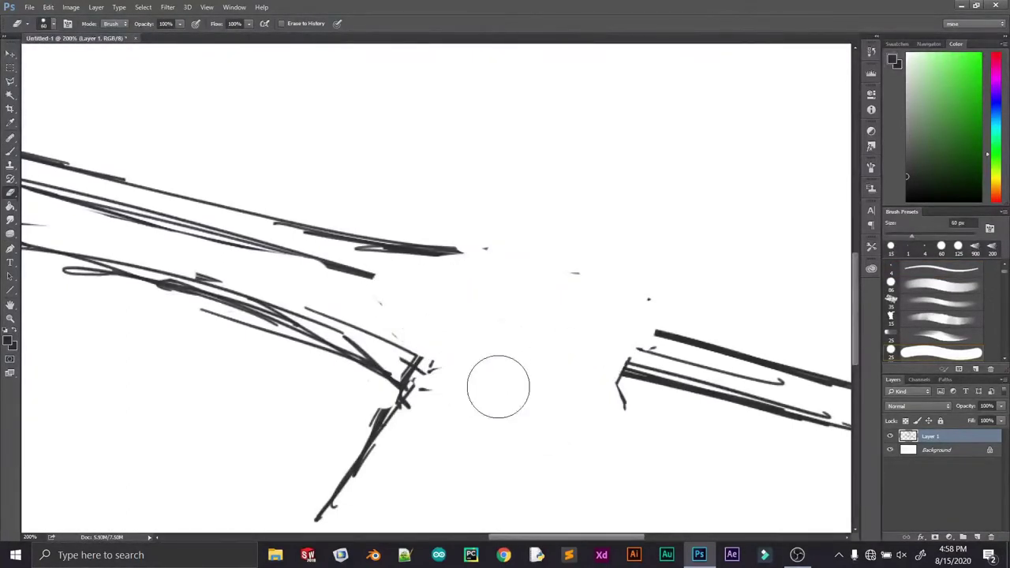
key("b")
left_click_drag(374, 438, 495, 246)
left_click_drag(422, 386, 623, 347)
mouse_move(489, 260)
left_mouse_down()
mouse_move(623, 347)
mouse_move(237, 209)
left_mouse_up()
left_click_drag(418, 386, 619, 351)
mouse_move(505, 260)
left_mouse_down()
mouse_move(367, 282)
mouse_move(615, 359)
mouse_move(347, 292)
mouse_move(615, 362)
left_mouse_up()
mouse_move(367, 278)
left_mouse_down()
mouse_move(520, 323)
mouse_move(378, 300)
left_mouse_up()
Clean up the guard's middle and sketch its pointed eye shape and the curved spikes on the handle side
key("e")
left_click_drag(452, 266, 568, 316)
key("b")
mouse_move(375, 269)
left_mouse_down()
mouse_move(505, 295)
mouse_move(623, 350)
left_mouse_up()
mouse_move(599, 299)
left_mouse_down()
mouse_move(544, 386)
mouse_move(562, 430)
left_mouse_up()
mouse_move(544, 278)
left_mouse_down()
mouse_move(607, 304)
mouse_move(548, 449)
left_mouse_up()
left_click_drag(627, 298, 611, 314)
left_click_drag(627, 347, 562, 430)
left_click_drag(528, 370, 434, 388)
Erase the stray sketch strokes along the blade's lower edge
key("e")
left_click_drag(201, 278, 410, 359)
left_click_drag(103, 270, 65, 270)
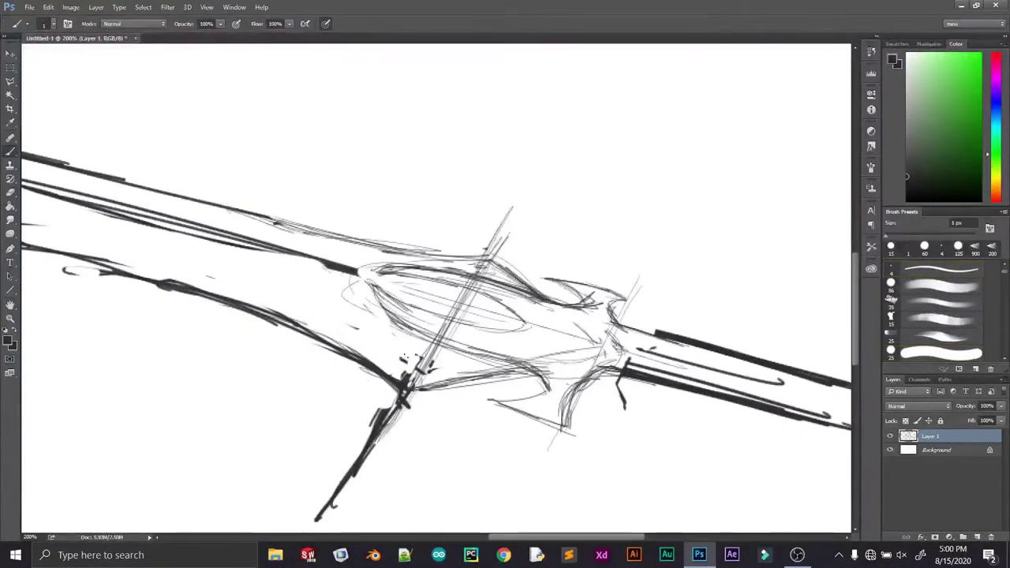
Sketch the cross guides and the blade-side spikes on the upper and lower sides of the guard
key("b")
left_click_drag(544, 251, 486, 352)
mouse_move(514, 303)
left_mouse_down()
mouse_move(448, 410)
mouse_move(347, 404)
left_mouse_up()
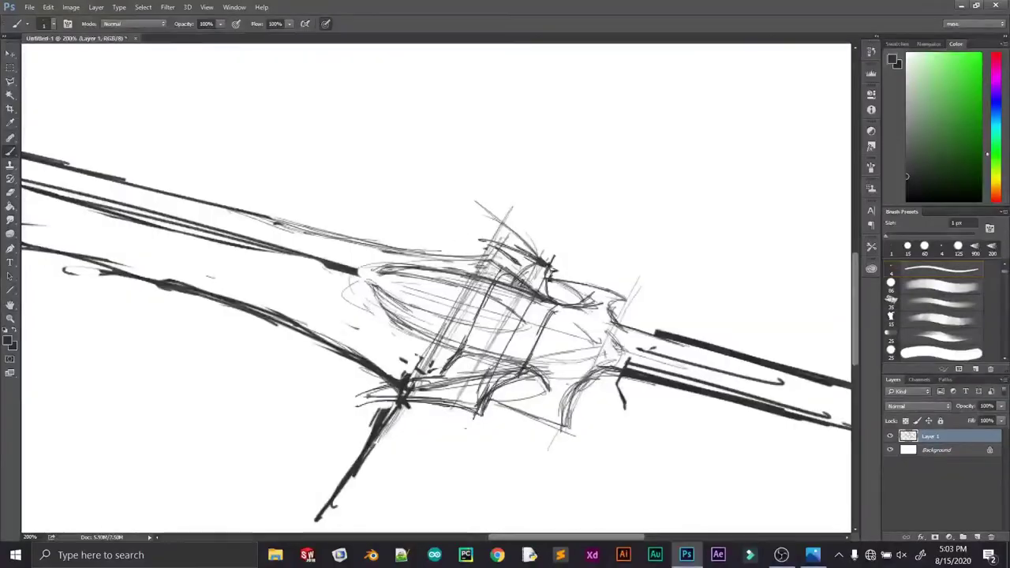
mouse_move(457, 233)
left_mouse_down()
mouse_move(536, 270)
mouse_move(516, 260)
left_mouse_up()
mouse_move(511, 250)
left_mouse_down()
mouse_move(490, 288)
mouse_move(399, 356)
left_mouse_up()
left_click_drag(268, 216, 495, 273)
Fade the rough sketch layer and add a new layer beneath it for the line art
key("ctrl+0")
left_click_drag(966, 405, 945, 407)
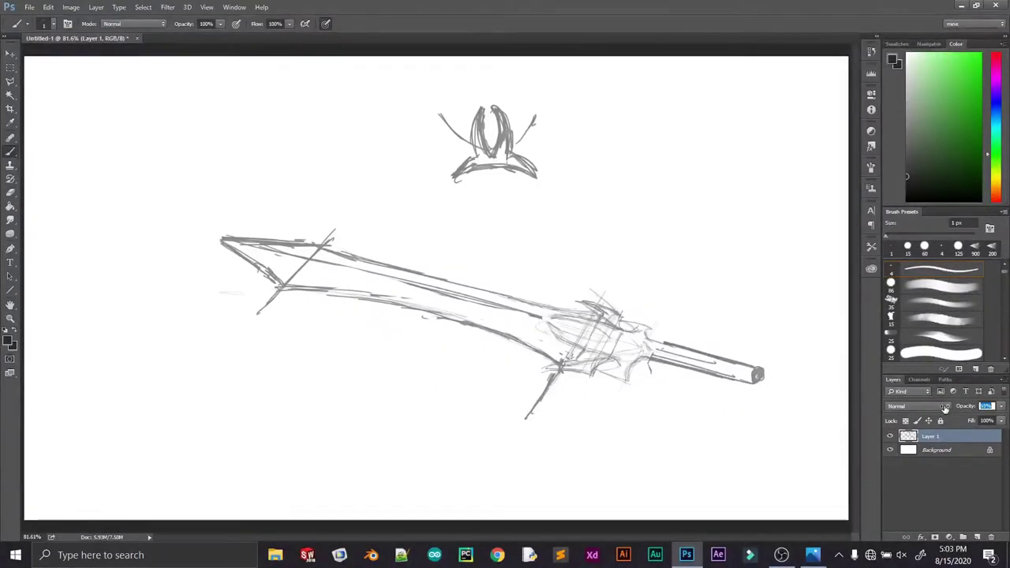
key("ctrl+shift+alt+n")
scroll(631, 339, "up", 5)
key("ctrl+bracketleft")
Ink the guard's upper spikes and its pointed eye shape with a 3 px brush
key("bracketleft")
mouse_move(583, 251)
left_mouse_down()
mouse_move(687, 281)
mouse_move(692, 320)
left_mouse_up()
left_click_drag(596, 238, 635, 290)
left_click_drag(416, 182, 493, 254)
mouse_move(516, 237)
left_mouse_down()
mouse_move(309, 246)
mouse_move(540, 319)
left_mouse_up()
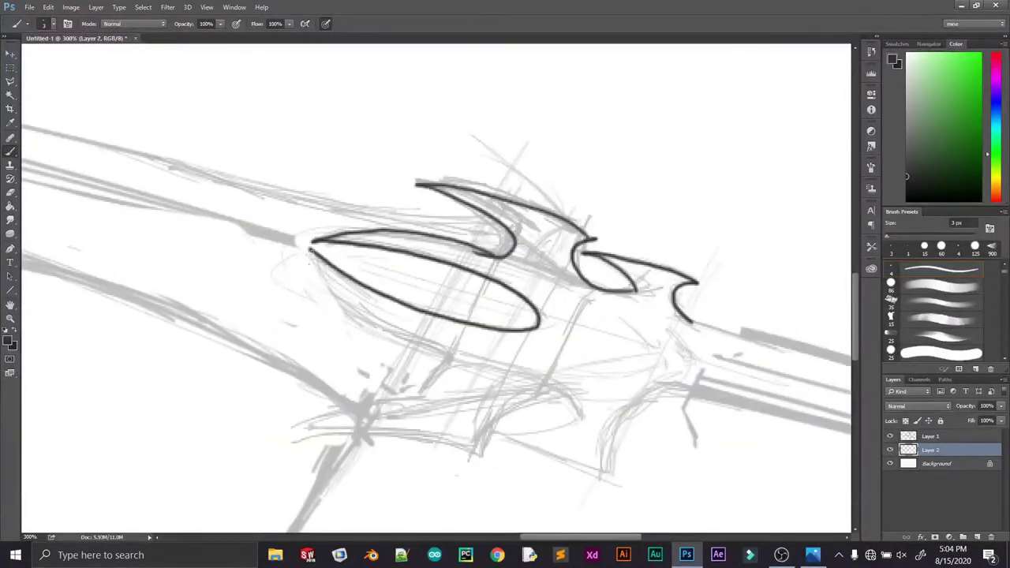
Ink the guard's lower contour with its spikes and undo the strokes of the upper front spike
mouse_move(335, 306)
left_mouse_down()
mouse_move(448, 357)
mouse_move(430, 350)
mouse_move(418, 399)
mouse_move(579, 419)
mouse_move(696, 402)
left_mouse_up()
key("ctrl+alt+z")
key("ctrl+alt+z")
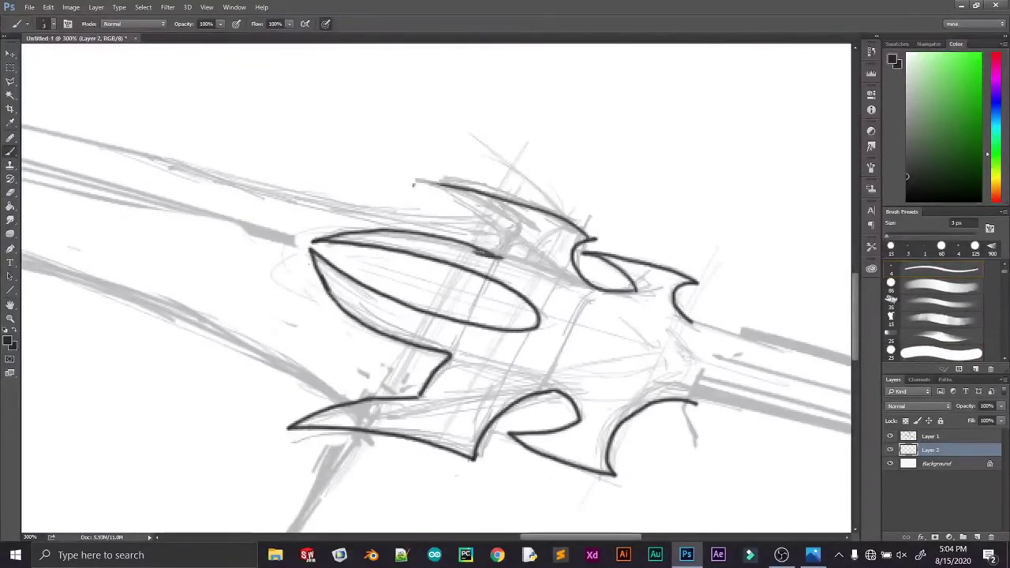
Try several shapes for the guard's upper front spike, then undo them
left_click_drag(499, 254, 583, 234)
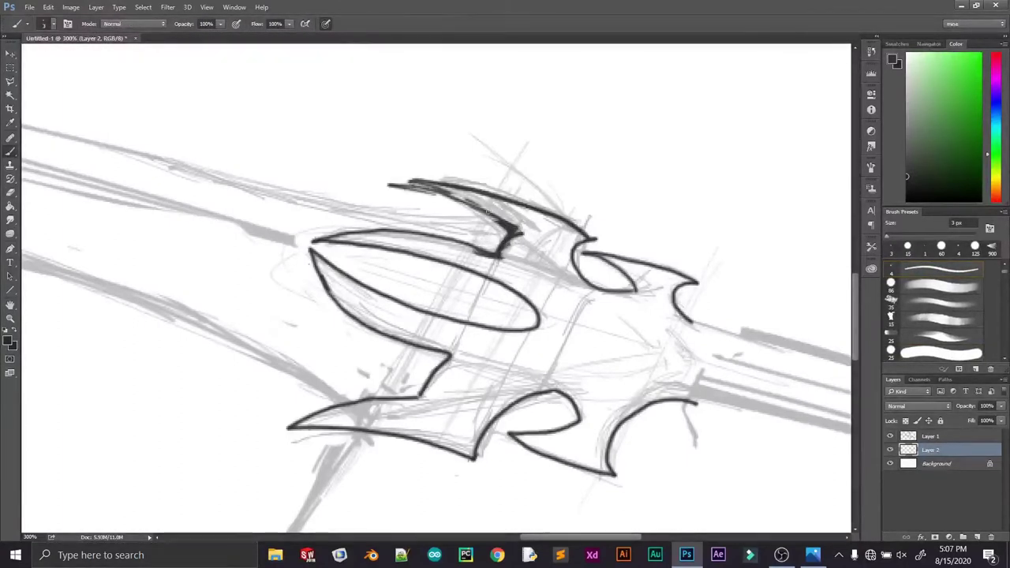
key("ctrl+alt+z")
left_click_drag(458, 162, 513, 229)
left_click_drag(573, 216, 611, 244)
mouse_move(454, 160)
left_mouse_down()
mouse_move(580, 223)
mouse_move(516, 199)
left_mouse_up()
left_click_drag(517, 201, 611, 217)
key("ctrl+alt+z")
key("ctrl+alt+z")
key("ctrl+alt+z")
key("ctrl+alt+z")
key("ctrl+alt+z")
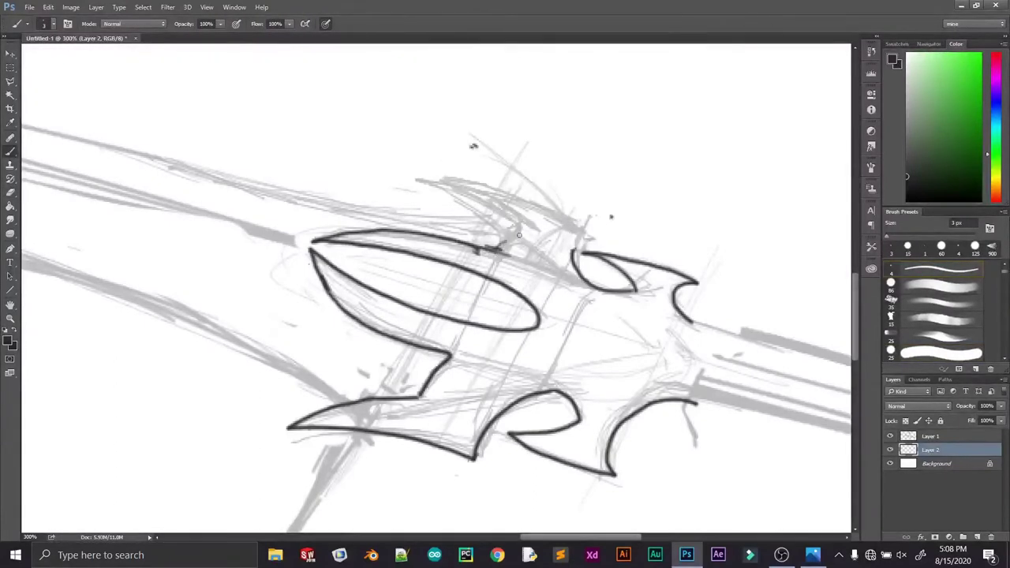
key("ctrl+alt+z")
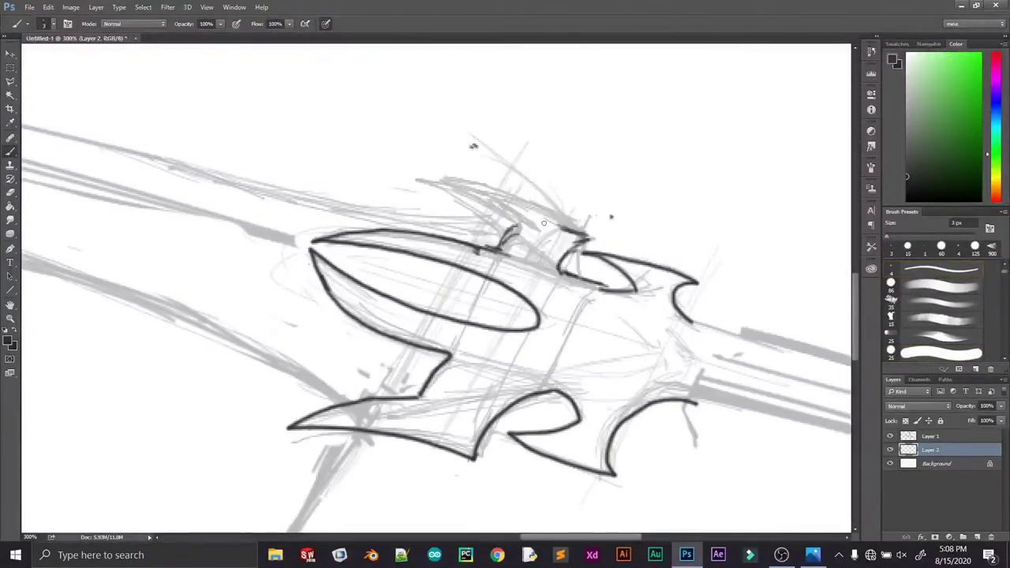
Ink a short upturned spike on the guard's upper side and a narrow ellipse inside the eye shape
left_click_drag(473, 180, 487, 227)
left_click_drag(473, 180, 564, 230)
left_click_drag(474, 292, 473, 293)
key("ctrl+z")
left_click_drag(473, 292, 472, 293)
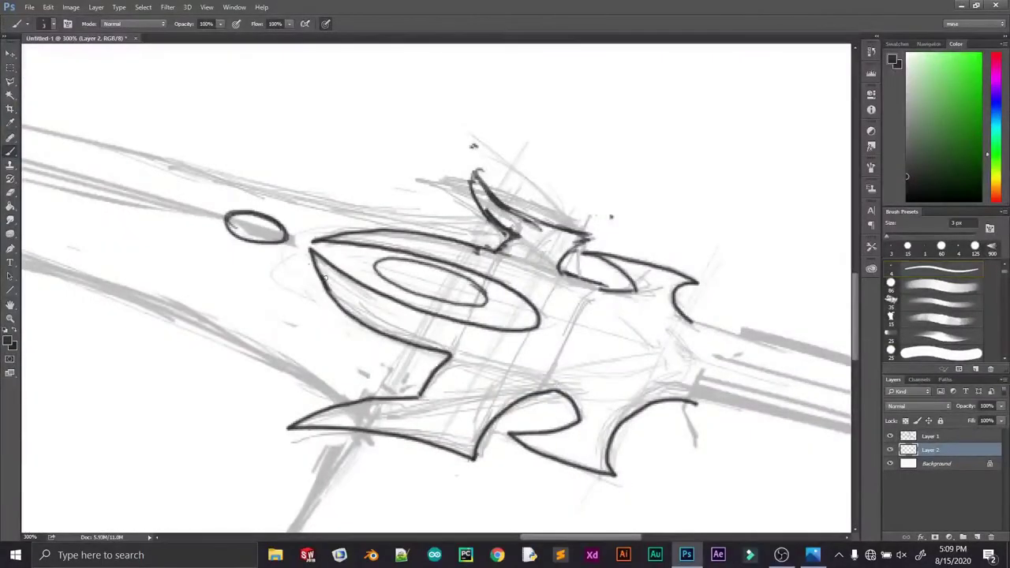
Ink the handle's upper and lower edges with its end cap and erase the stray line ends
left_click_drag(710, 355, 288, 197)
left_click_drag(272, 164, 694, 257)
left_click_drag(264, 237, 654, 347)
mouse_move(694, 260)
left_mouse_down()
mouse_move(742, 323)
mouse_move(670, 359)
left_mouse_up()
key("e")
left_click_drag(726, 324, 683, 332)
Ink the guard's curved rear edge beside the handle and clean up the lower spikes
left_click_drag(191, 56, 495, 130)
left_click_drag(582, 209, 556, 227)
mouse_move(591, 199)
left_mouse_down()
mouse_move(544, 236)
mouse_move(493, 324)
mouse_move(535, 239)
mouse_move(499, 337)
left_mouse_up()
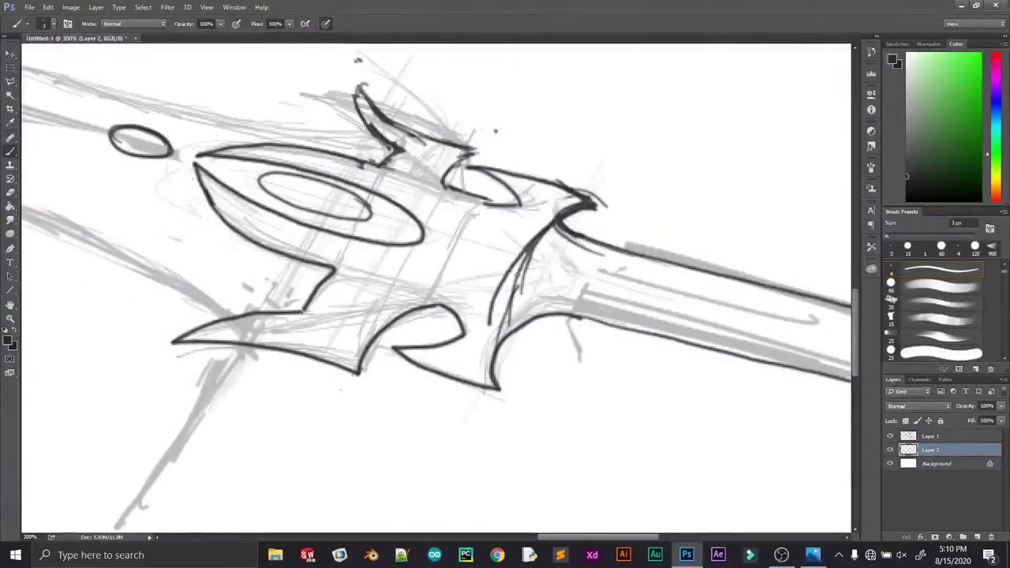
key("e")
left_click_drag(512, 272, 497, 378)
key("e")
left_click_drag(513, 328, 509, 390)
key("ctrl+z")
left_click_drag(432, 305, 363, 376)
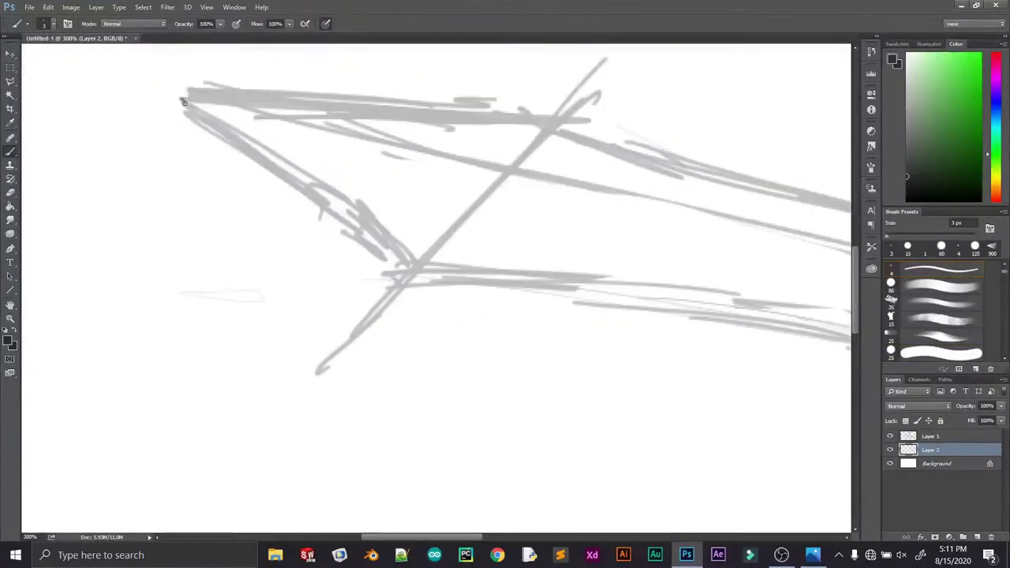
Ink the two straight edges of the blade's pointed tip
left_click_drag(187, 96, 405, 270)
left_click_drag(189, 94, 563, 119)
key("ctrl+z")
left_click_drag(187, 96, 400, 292)
left_click_drag(557, 252, 376, 253)
key("ctrl+minus")
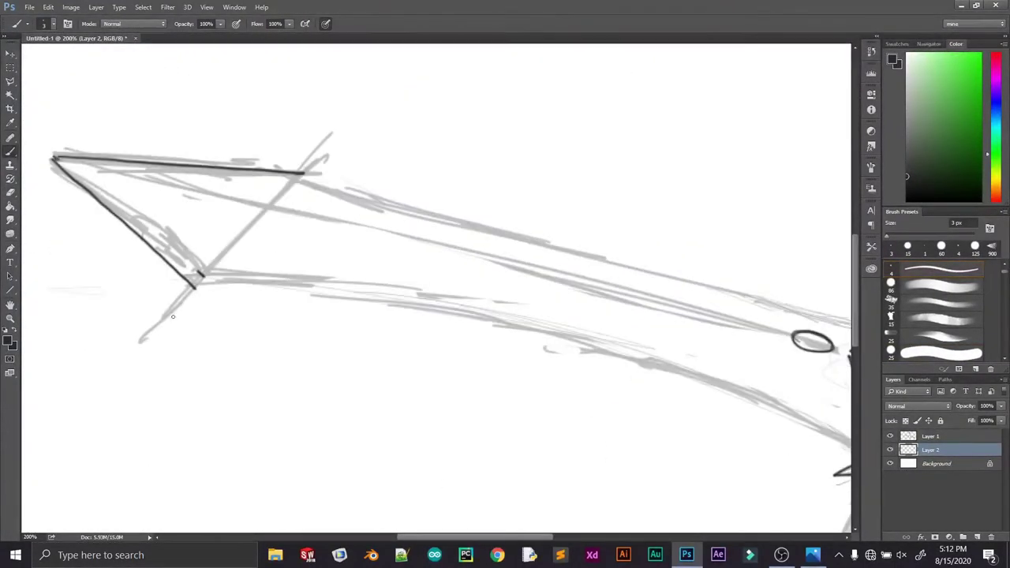
Ink the blade's curved lower edge from the tip to the guard and erase the doubled line near the guard
mouse_move(193, 284)
left_mouse_down()
mouse_move(496, 323)
mouse_move(847, 448)
left_mouse_up()
left_click_drag(847, 448, 701, 393)
key("e")
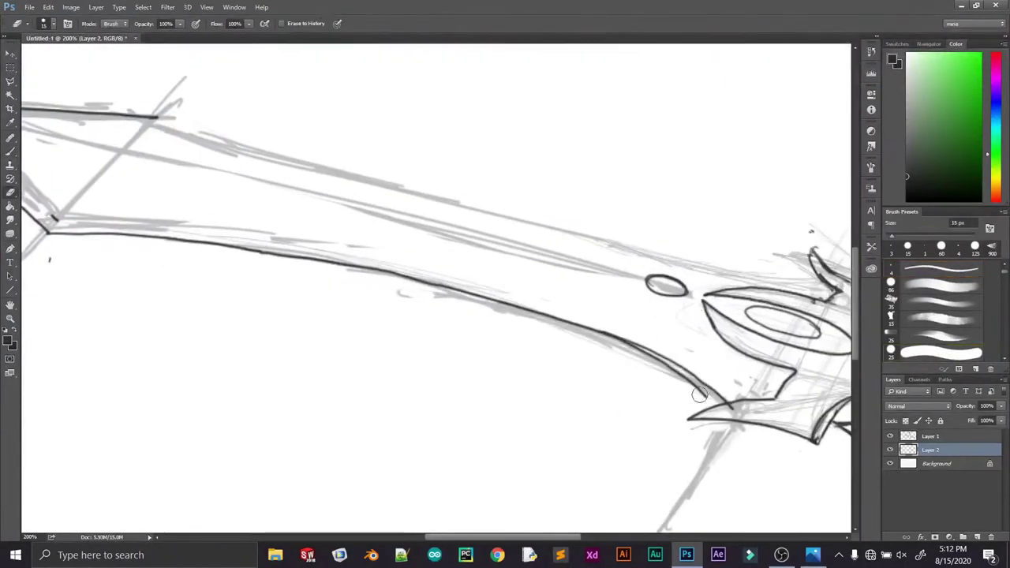
left_click_drag(662, 282, 595, 331)
Ink the blade's upper edge from the tip to the guard
left_click_drag(91, 167, 339, 242)
mouse_move(450, 267)
left_mouse_down()
mouse_move(749, 336)
mouse_move(443, 235)
left_mouse_up()
key("e")
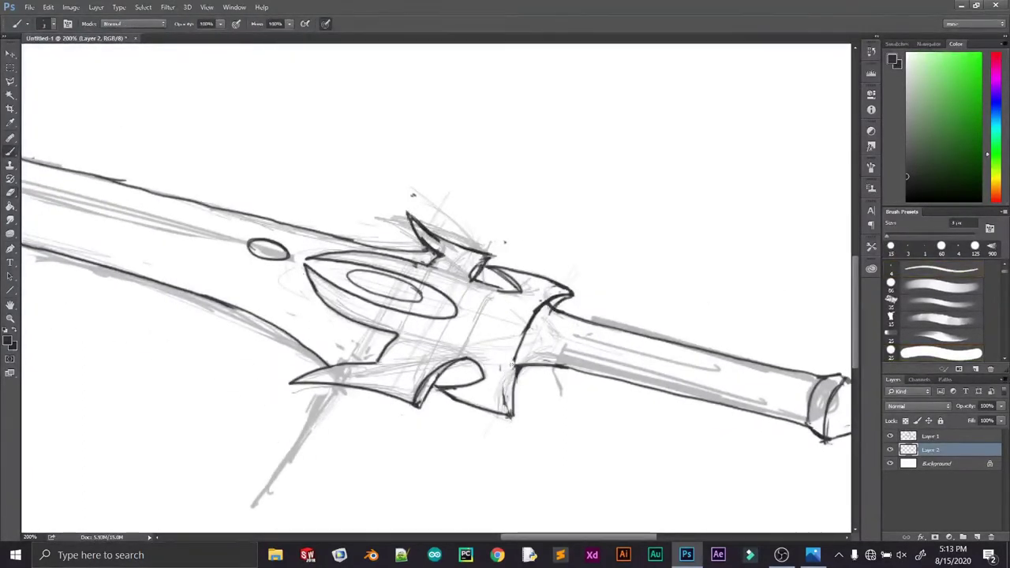
Ink two inner contour lines along the length of the blade, following its edges
left_click_drag(300, 237, 820, 270)
mouse_move(197, 134)
left_mouse_down()
mouse_move(260, 132)
mouse_move(211, 180)
mouse_move(792, 337)
left_mouse_up()
left_click_drag(261, 131, 666, 235)
left_click_drag(825, 271, 552, 192)
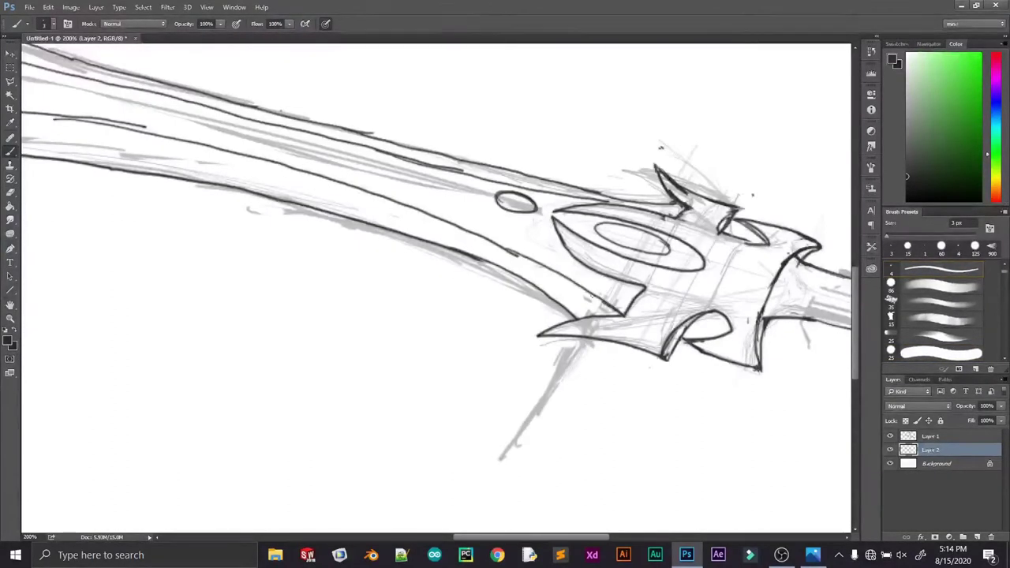
Extend the blade's inner contour and close it near the tip
key("ctrl+minus")
left_click_drag(419, 253, 496, 272)
key("bracketleft")
key("bracketleft")
key("bracketleft")
key("bracketleft")
key("bracketleft")
key("bracketleft")
key("bracketleft")
key("bracketleft")
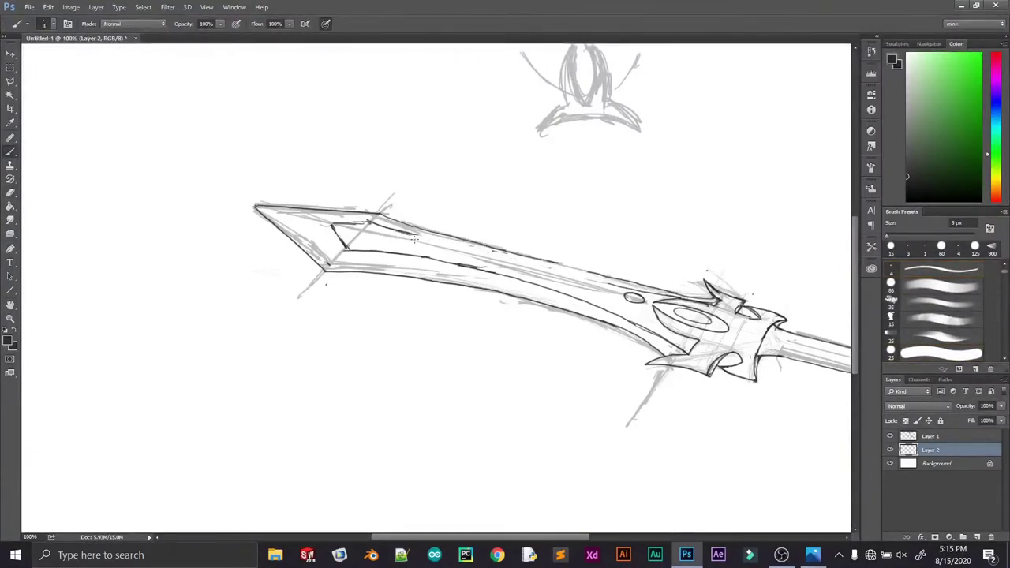
Rotate the canvas until the sword stands nearly upright and draw a straight practice line beside the blade
key("r")
mouse_move(443, 248)
left_mouse_down()
mouse_move(563, 176)
mouse_move(477, 150)
left_mouse_up()
key("b")
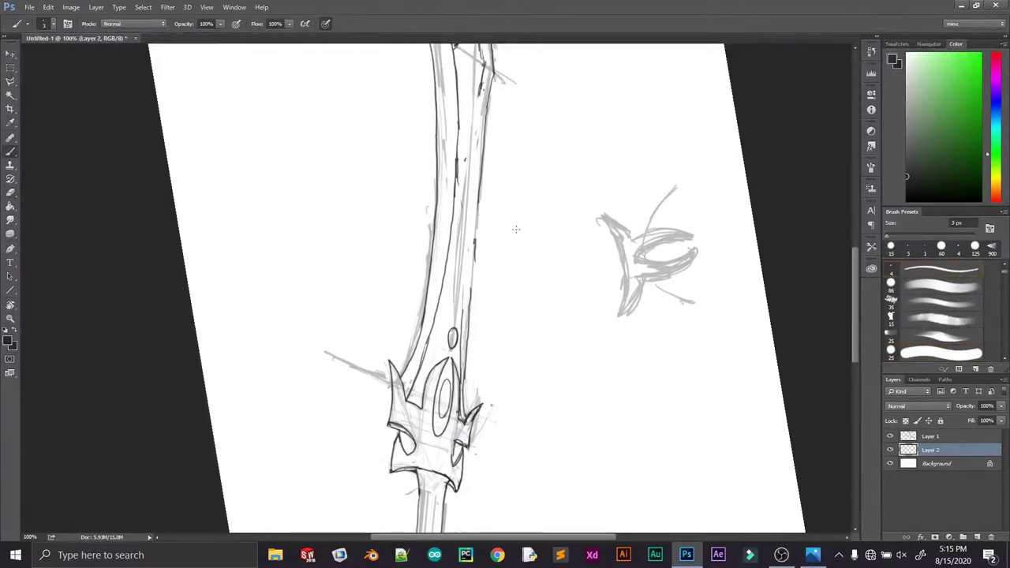
left_click_drag(571, 93, 563, 220)
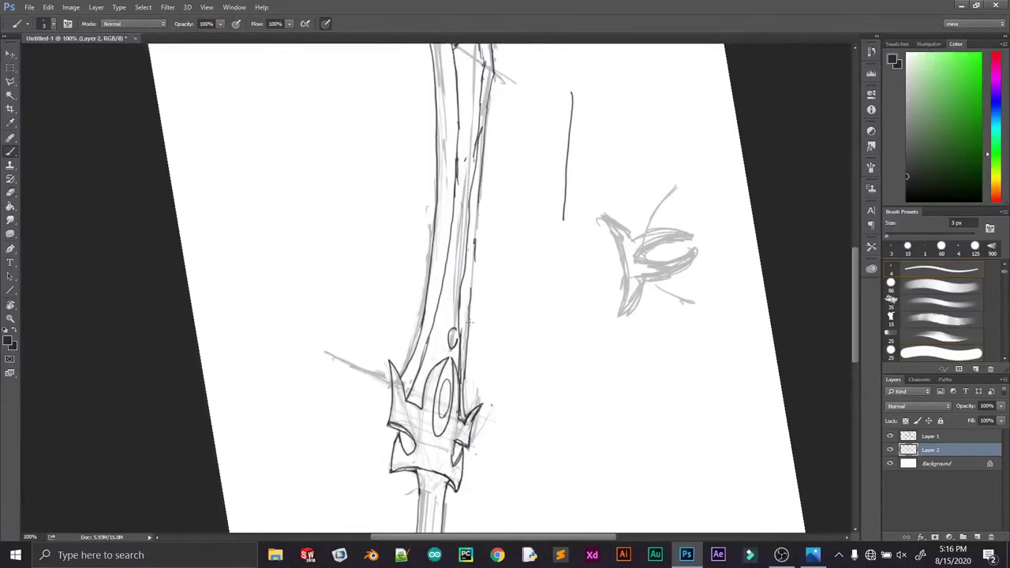
Rotate the canvas back to a diagonal view and erase the uneven strokes of the blade's upper inner line
key("r")
left_click_drag(462, 142, 225, 135)
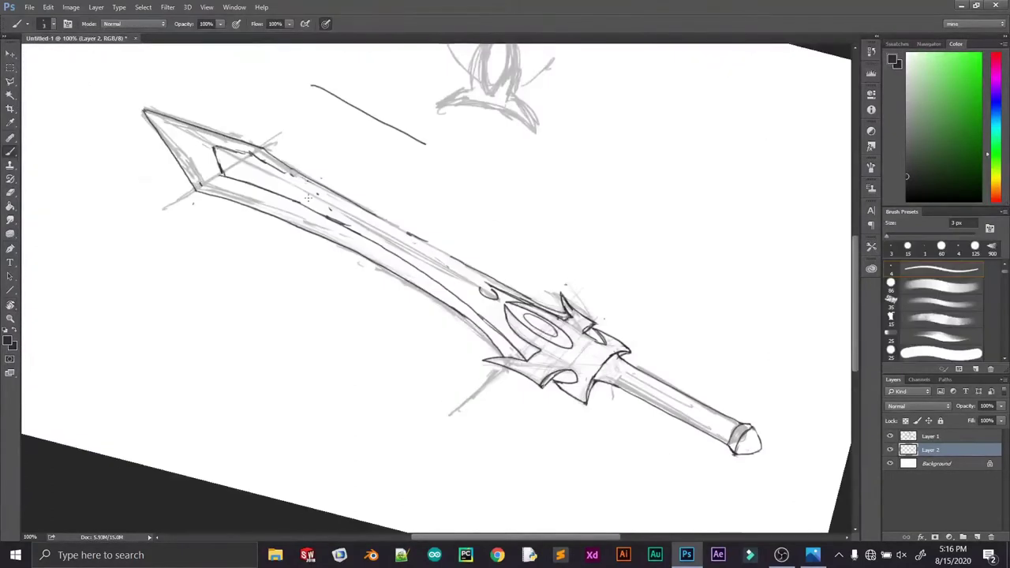
key("e")
left_click_drag(300, 178, 439, 256)
Redraw the blade's upper inner contour line from near the tip toward the guard
key("b")
key("bracketright")
key("bracketright")
key("bracketright")
key("bracketright")
key("bracketright")
key("bracketright")
key("bracketright")
key("bracketright")
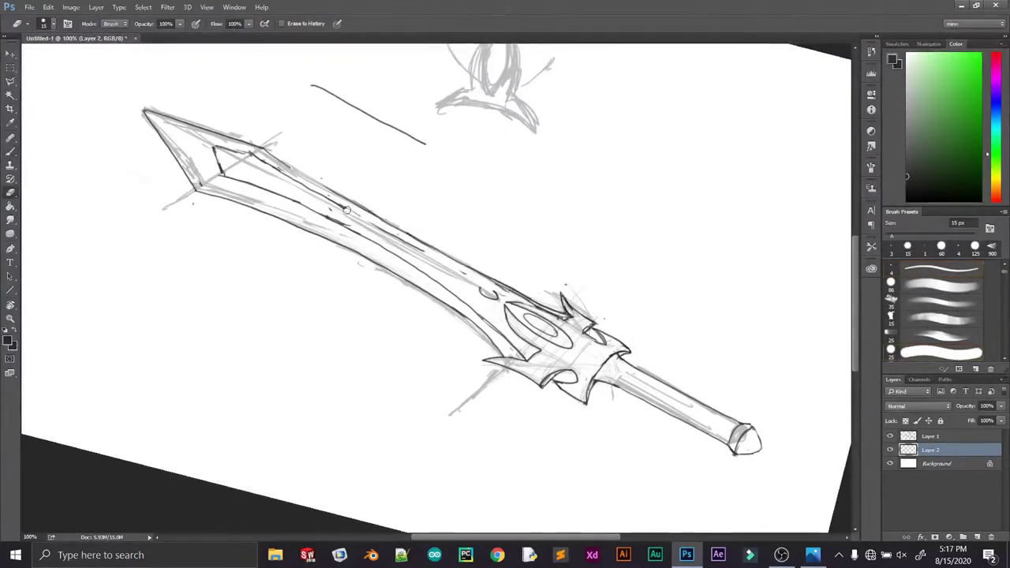
left_click_drag(288, 180, 312, 191)
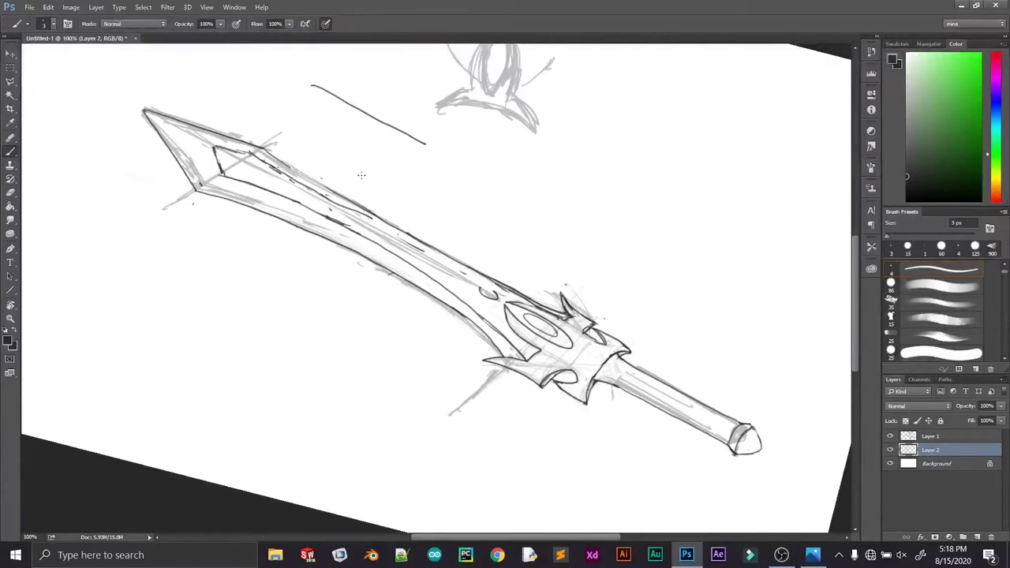
left_click_drag(375, 221, 497, 280)
key("e")
key("b")
Hide the rough sketch layer and add a new empty layer for colouring
left_click(890, 437)
left_click(890, 436)
left_click(890, 436)
left_click(976, 537, "ctrl")
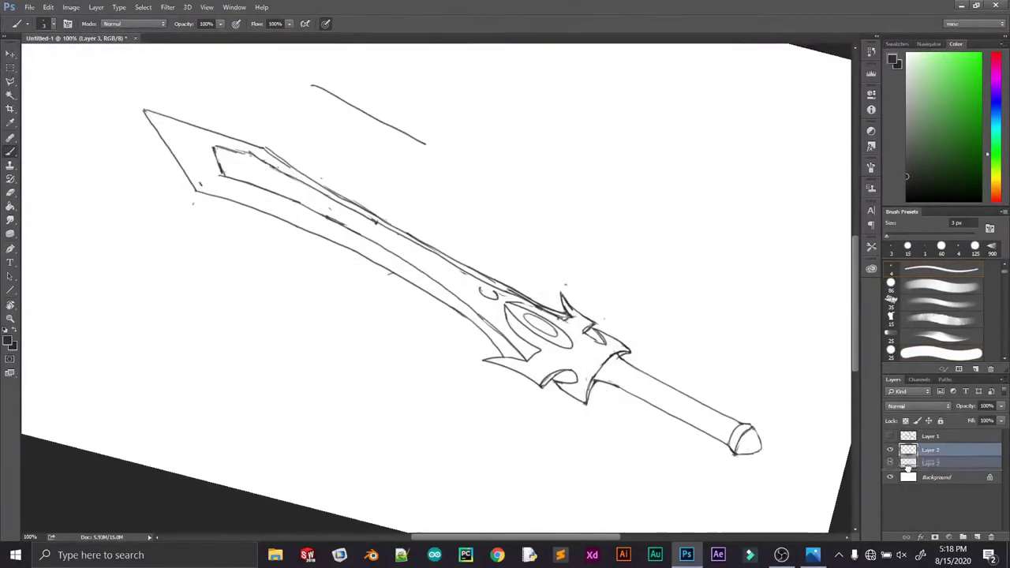
Choose bright yellow and the 25 px round brush, and try a colour stroke on the guard's eye shape before undoing it
left_click(996, 178)
left_click(979, 54)
left_click(940, 352)
mouse_move(552, 311)
left_mouse_down()
mouse_move(584, 340)
mouse_move(545, 355)
left_mouse_up()
key("ctrl+z")
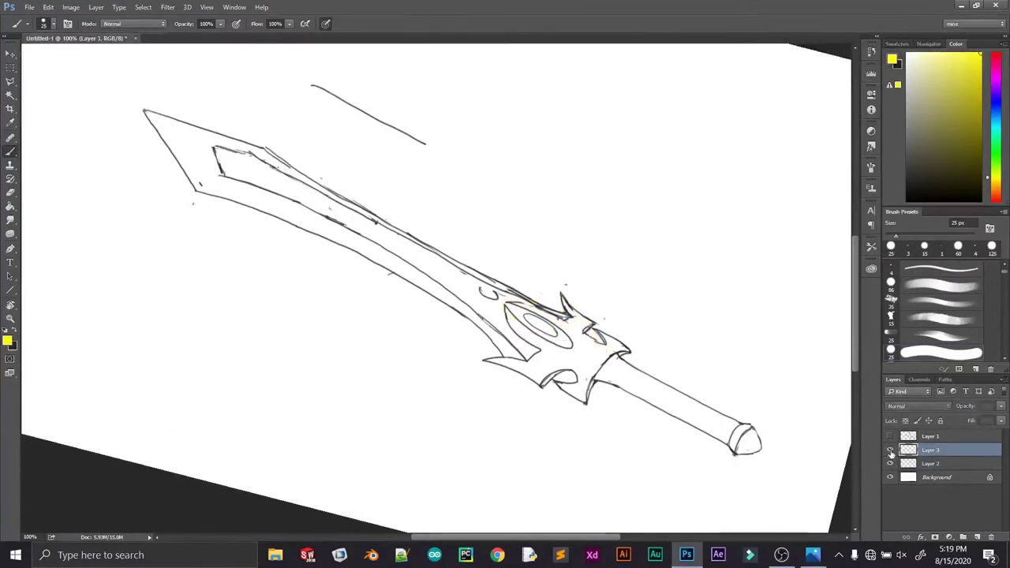
Choose golden yellow and paint over the guard and the pommel on the colour layer beneath the line art
left_click(995, 183)
left_click(967, 61)
mouse_move(505, 304)
left_mouse_down()
mouse_move(556, 354)
mouse_move(583, 347)
mouse_move(512, 394)
left_mouse_up()
left_click_drag(473, 363, 520, 374)
mouse_move(742, 418)
left_mouse_down()
mouse_move(765, 458)
mouse_move(730, 474)
left_mouse_up()
Erase the yellow overspill along the guard's blade-facing edges and around its eye shape with a smaller eraser, undoing the last strokes
key("e")
key("ctrl+plus")
key("ctrl+plus")
key("ctrl+plus")
key("ctrl+plus")
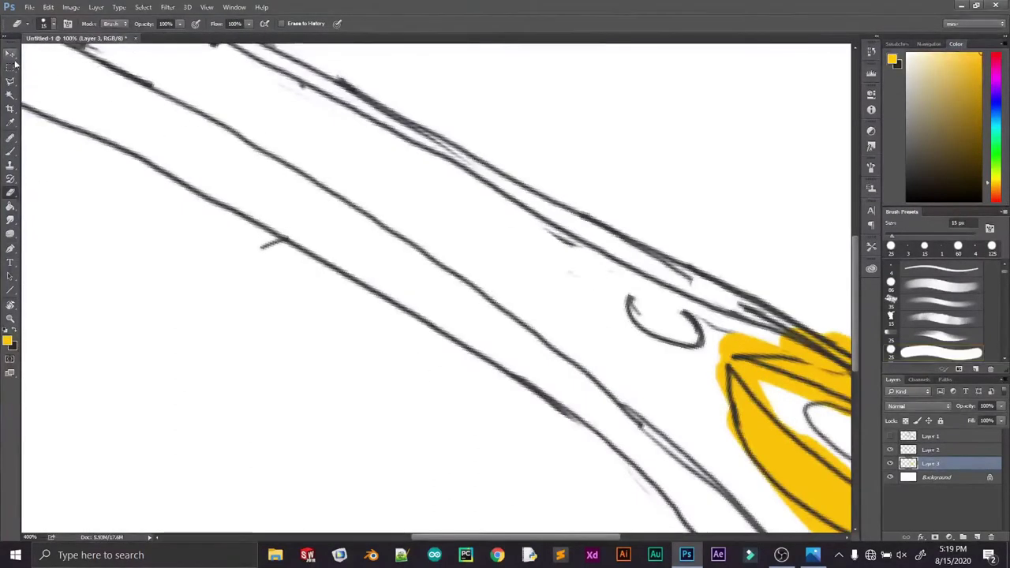
mouse_move(633, 438)
left_mouse_down()
mouse_move(631, 429)
mouse_move(676, 421)
left_mouse_up()
key("bracketleft")
key("bracketleft")
key("bracketleft")
mouse_move(410, 442)
left_mouse_down()
mouse_move(450, 455)
mouse_move(523, 440)
mouse_move(478, 444)
mouse_move(461, 420)
left_mouse_up()
mouse_move(544, 225)
left_mouse_down()
mouse_move(726, 250)
mouse_move(694, 237)
mouse_move(788, 410)
mouse_move(677, 351)
left_mouse_up()
key("ctrl+alt+z")
key("ctrl+alt+z")
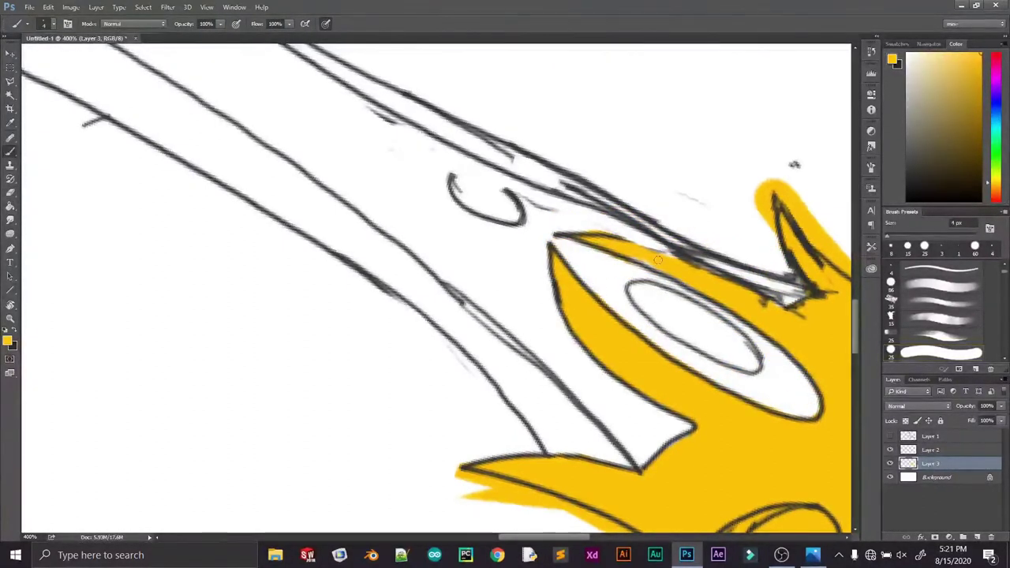
Trim the remaining yellow outside the guard's spikes and cut-outs so the colour follows the line art
key("e")
left_click_drag(770, 187, 523, 149)
mouse_move(721, 314)
left_mouse_down()
mouse_move(635, 315)
mouse_move(562, 166)
left_mouse_up()
mouse_move(679, 264)
left_mouse_down()
mouse_move(471, 448)
mouse_move(383, 391)
mouse_move(473, 347)
mouse_move(359, 393)
mouse_move(149, 298)
mouse_move(333, 323)
left_mouse_up()
key("b")
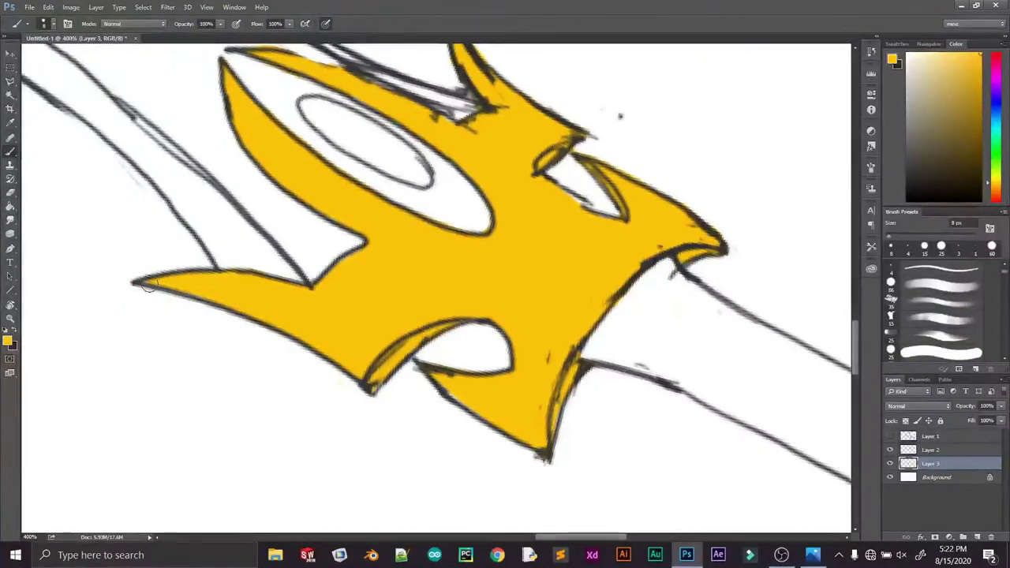
Erase the yellow overspill around the outline of the pommel
scroll(334, 297, "down", 10)
key("e")
mouse_move(382, 276)
left_mouse_down()
mouse_move(458, 307)
mouse_move(534, 288)
mouse_move(457, 143)
left_mouse_up()
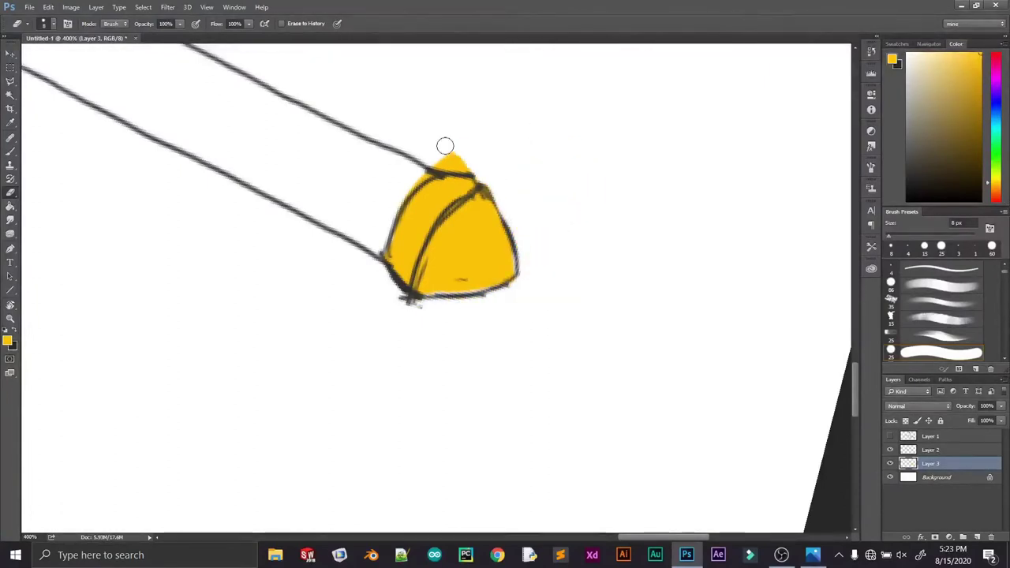
Add a new layer beneath the line art and fill the guard's oval gem and the small blade gem with bright blue
scroll(198, 99, "up", 10)
key("ctrl+shift+alt+n")
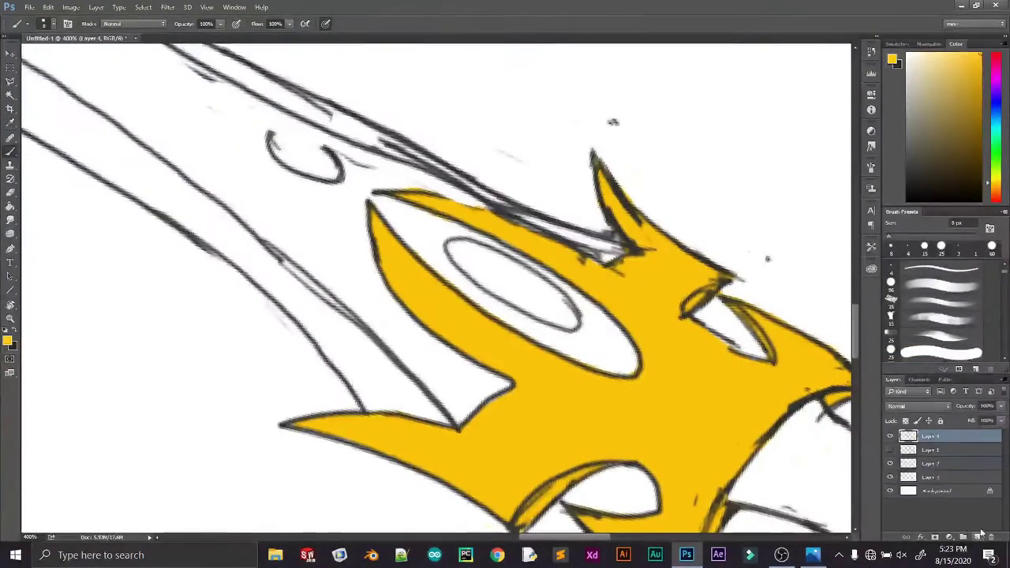
left_click(995, 104)
mouse_move(479, 254)
left_mouse_down()
mouse_move(552, 298)
mouse_move(458, 248)
mouse_move(572, 320)
mouse_move(552, 324)
left_mouse_up()
left_click_drag(335, 170, 273, 142)
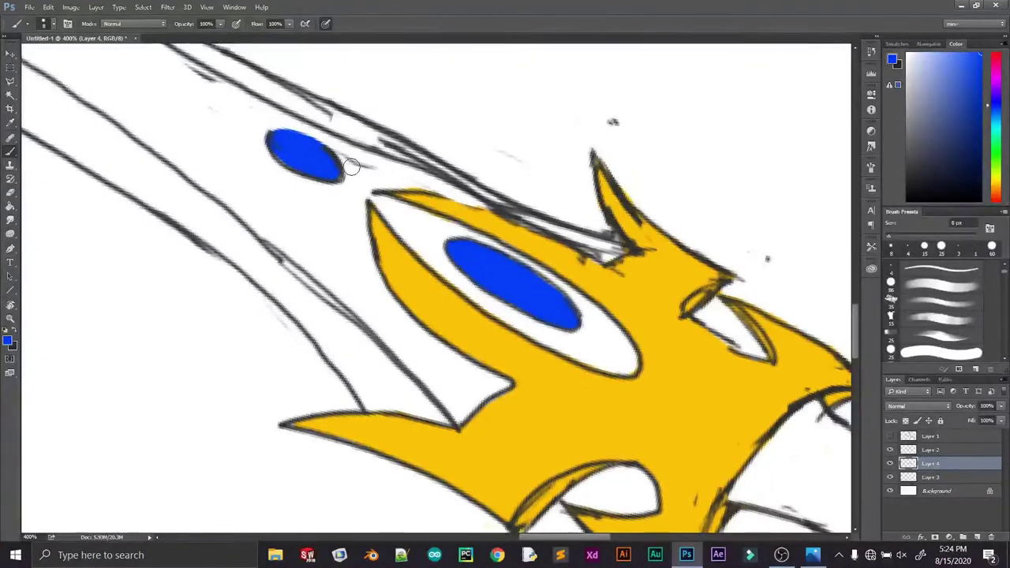
Add a new layer beneath the yellow layer, choose mid grey and scribble a colour test above the sword
key("ctrl+1")
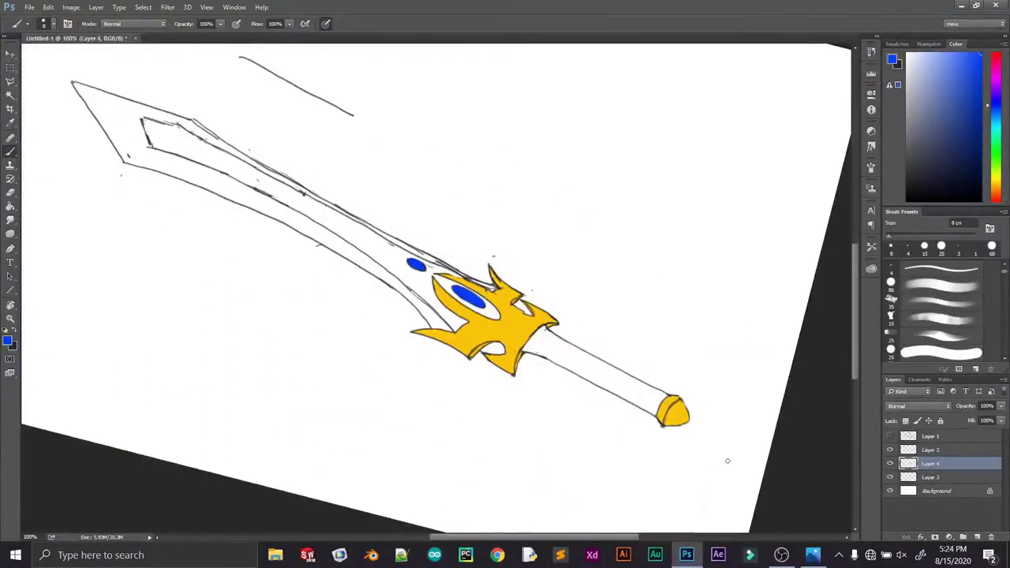
left_click_drag(940, 474, 940, 497)
left_click(909, 112)
left_click_drag(536, 162, 552, 193)
Enlarge the brush to 50 px, paint a grey test oval above the sword and cover the whole blade with a lighter grey
key("bracketright")
key("bracketright")
key("bracketright")
key("bracketright")
key("bracketright")
key("bracketright")
key("bracketright")
key("bracketright")
key("bracketright")
key("bracketright")
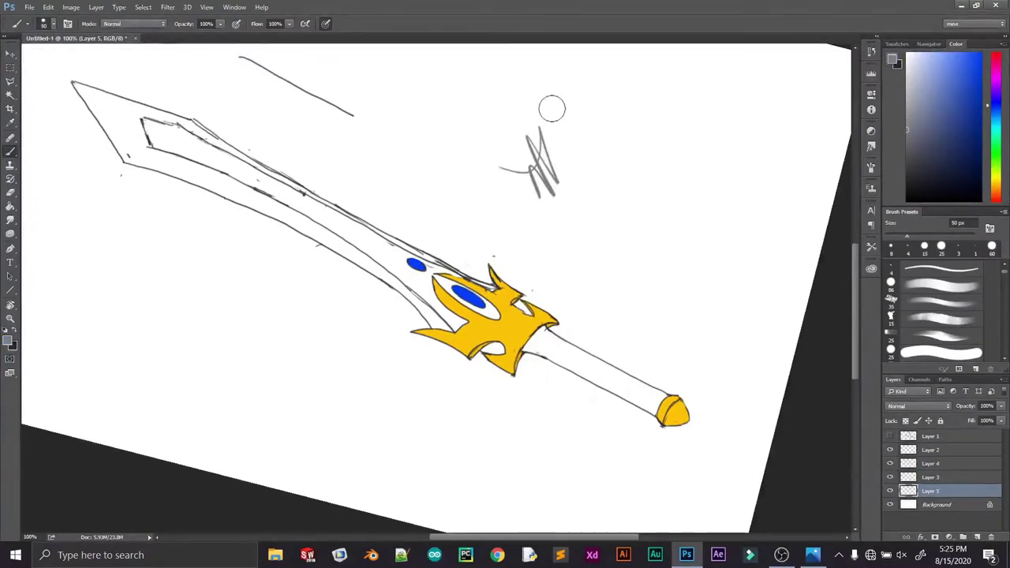
left_click_drag(517, 102, 525, 166)
mouse_move(252, 197)
left_mouse_down()
mouse_move(134, 118)
mouse_move(177, 177)
mouse_move(454, 320)
mouse_move(425, 252)
left_mouse_up()
left_click_drag(235, 150, 217, 191)
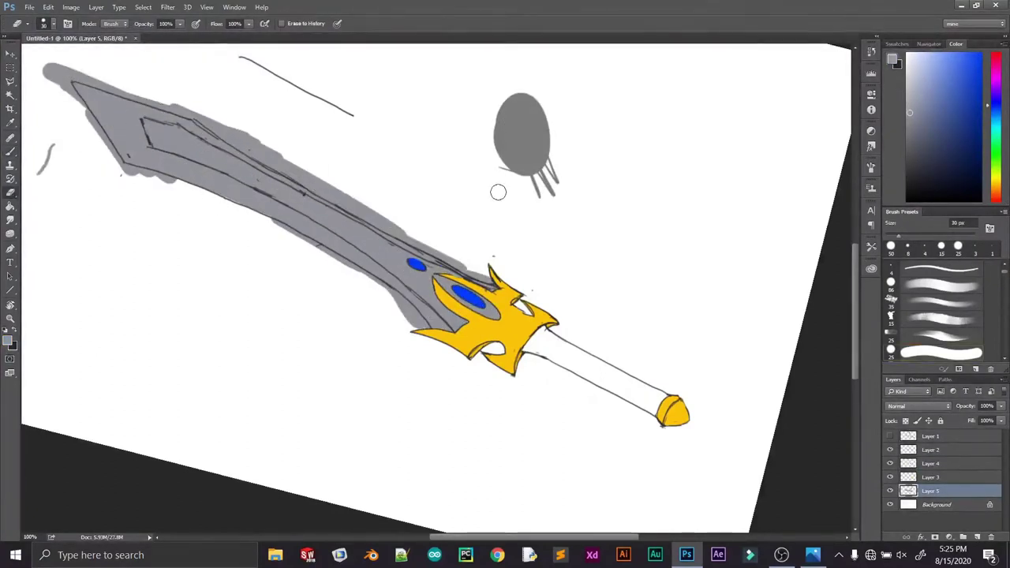
Erase the grey overspill along both long edges of the blade with a 30 px eraser
mouse_move(152, 198)
left_mouse_down()
mouse_move(71, 79)
mouse_move(258, 124)
left_mouse_up()
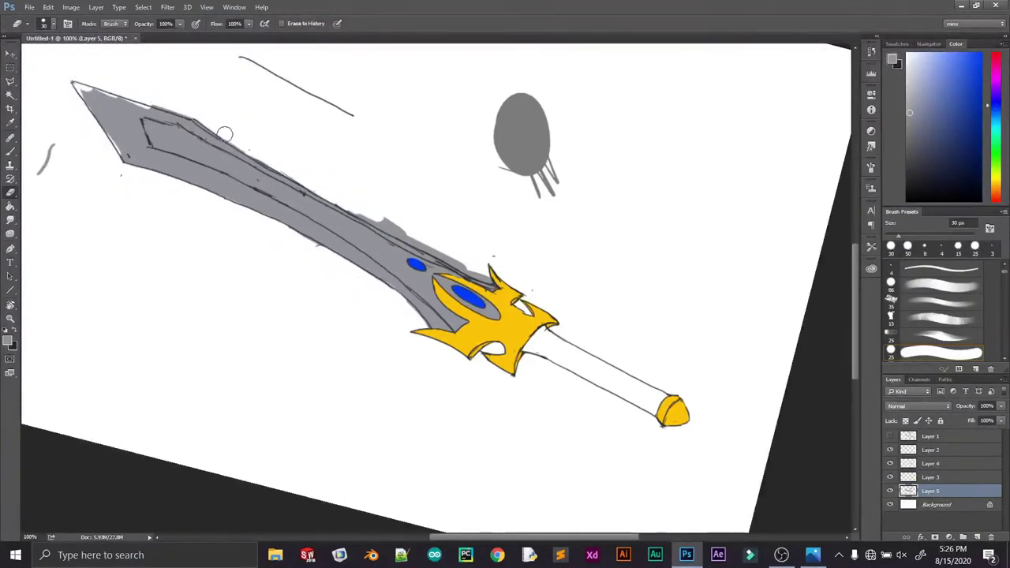
left_click_drag(190, 77, 432, 227)
left_click_drag(228, 180, 402, 235)
mouse_move(174, 157)
left_mouse_down()
mouse_move(333, 309)
mouse_move(142, 119)
left_mouse_up()
left_click_drag(426, 292, 552, 342)
left_click_drag(236, 118, 373, 234)
Trim the grey precisely to the outline around the blade's tip with a 9 px eraser
key("bracketleft")
key("bracketleft")
key("bracketleft")
mouse_move(379, 278)
left_mouse_down()
mouse_move(462, 295)
mouse_move(646, 377)
left_mouse_up()
key("e")
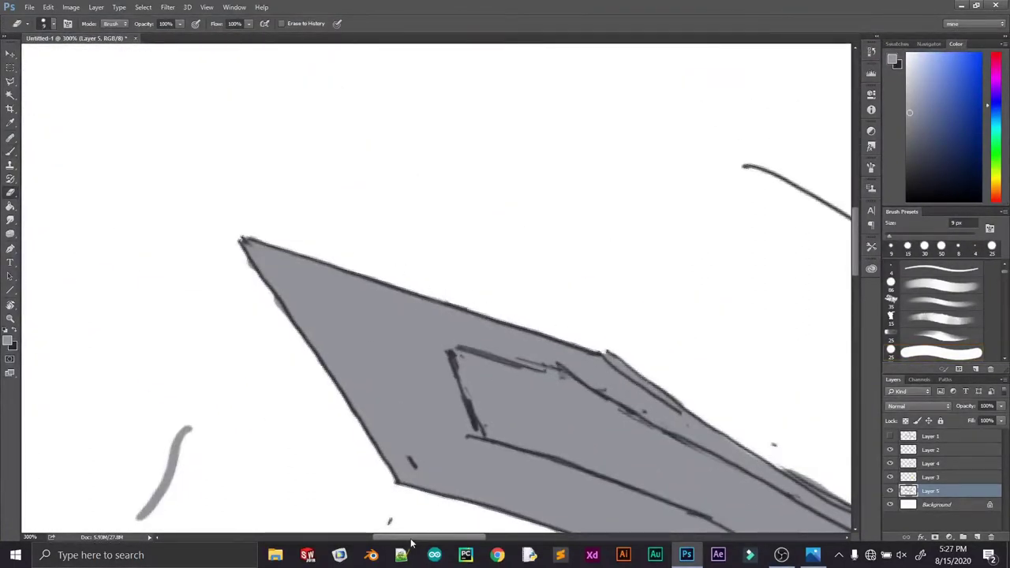
Touch up the grey where the blade meets the guard with a 15 px brush and 9 px eraser, and select the yellow layer
scroll(504, 338, "down", 6)
scroll(504, 339, "right", 10)
key("b")
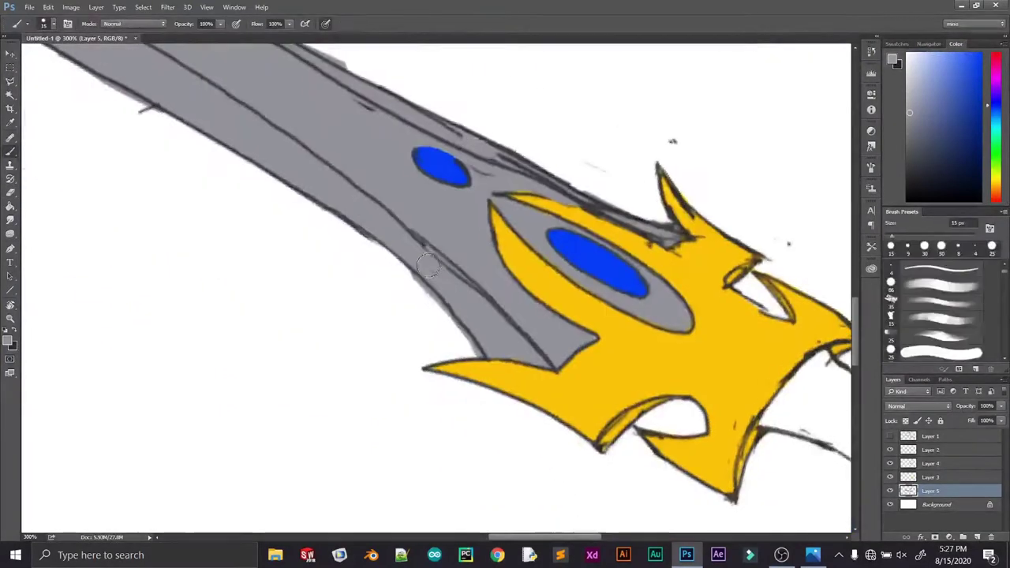
scroll(489, 236, "up", 2)
key("e")
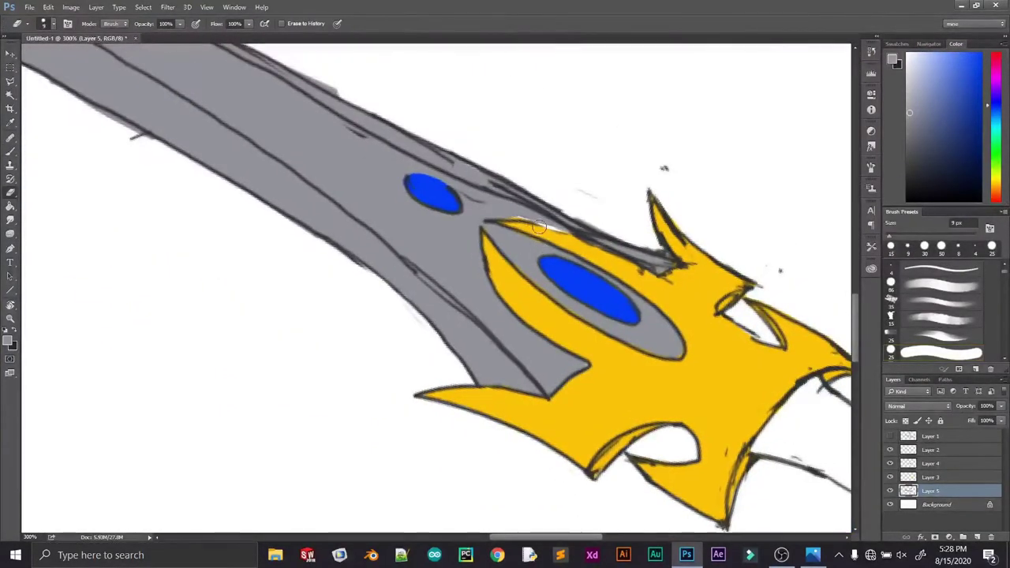
key("alt+bracketright")
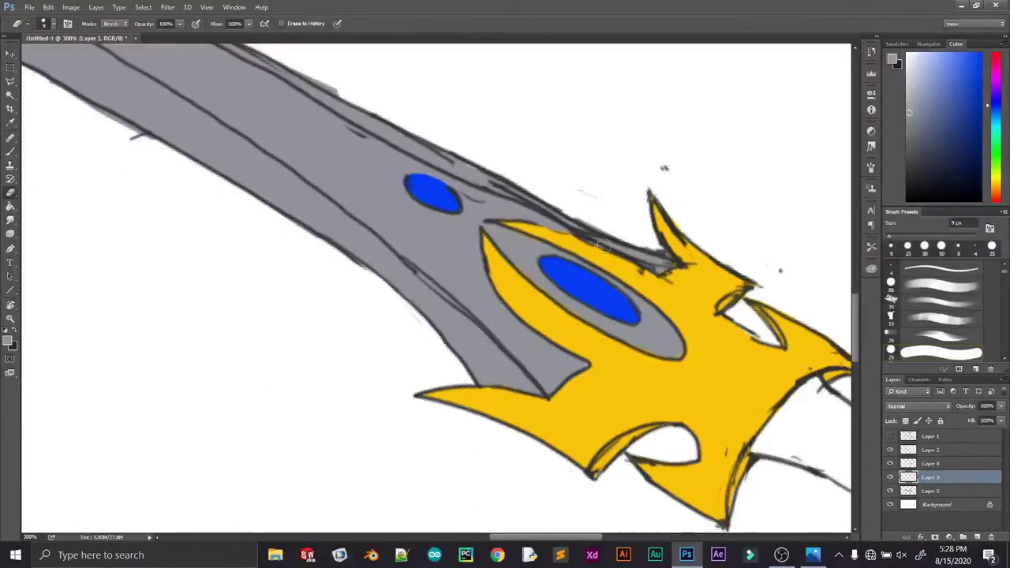
Add a new layer directly above the grey blade layer and fill the blade's inner panel with dark red
scroll(355, 293, "up", 3)
scroll(355, 292, "left", 5)
key("ctrl+minus")
key("ctrl+minus")
key("x")
key("b")
mouse_move(296, 175)
left_mouse_down()
mouse_move(263, 167)
mouse_move(391, 220)
mouse_move(330, 201)
mouse_move(488, 284)
mouse_move(544, 331)
left_mouse_up()
key("ctrl+z")
key("ctrl+shift+alt+n")
key("ctrl+bracketleft")
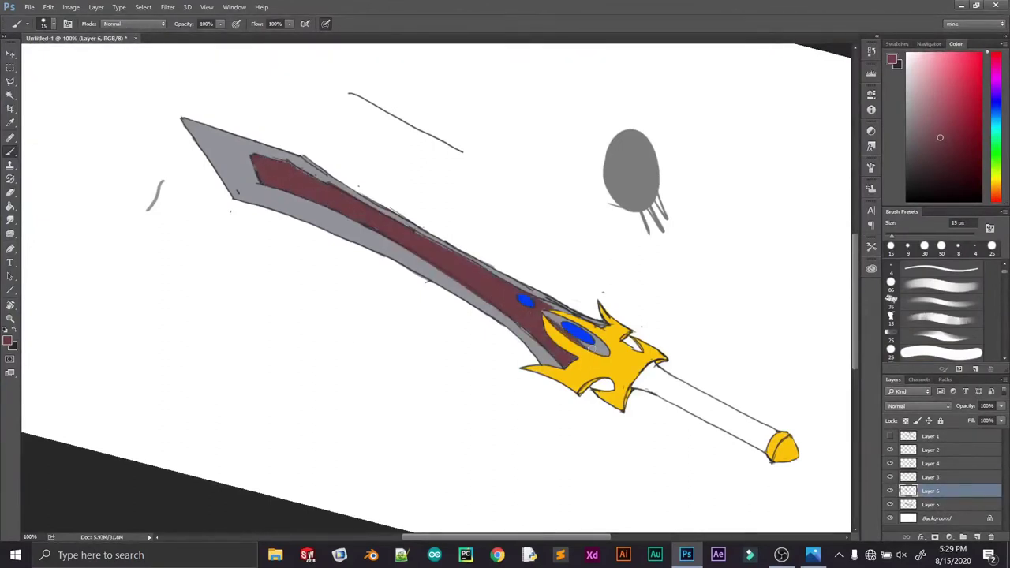
Erase the dark red overspill along the inner panel's edges with an 8 px eraser and repaint gaps near its tip
key("e")
key("ctrl+plus")
key("ctrl+plus")
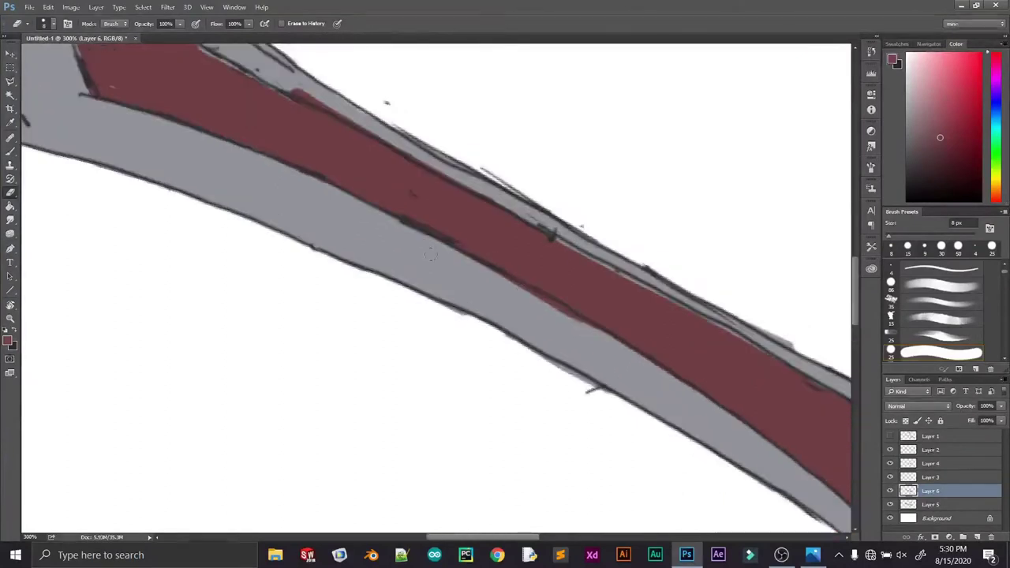
scroll(461, 310, "up", 5)
scroll(461, 310, "left", 5)
key("b")
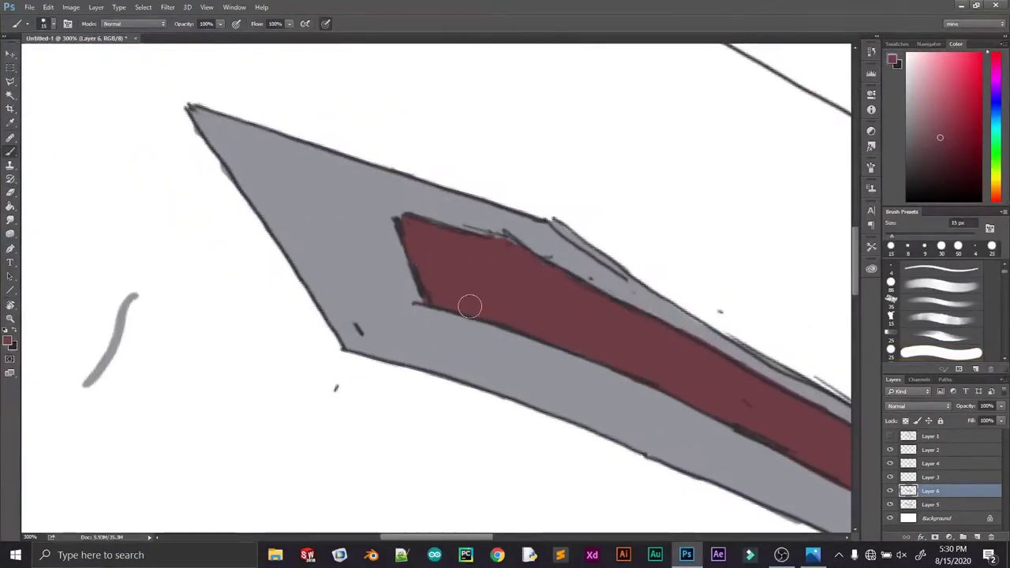
Apply a light grey Color Overlay effect to the blade's base layer
key("ctrl+0")
double_click(959, 504)
left_click(631, 268)
left_click(847, 159)
left_click(716, 288)
key("Return")
key("Return")
Add a new layer clipped to the blade's base layer for shading
left_click(978, 537)
right_click(946, 476)
key("Escape")
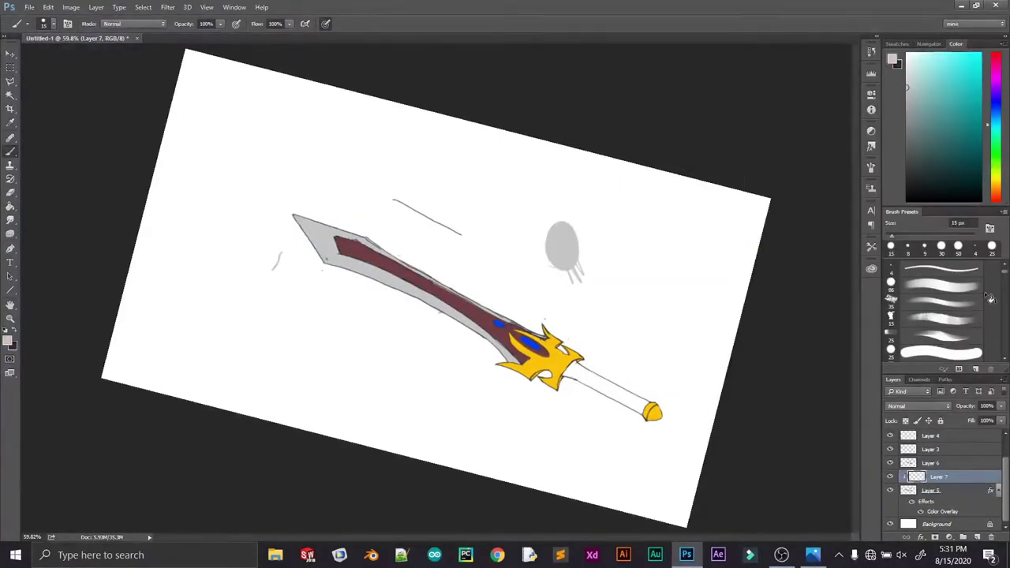
Shade the blade's metal border with darker and lighter greys, using soft brushes of varying size on the clipped layer
right_click(555, 208)
double_click(561, 354)
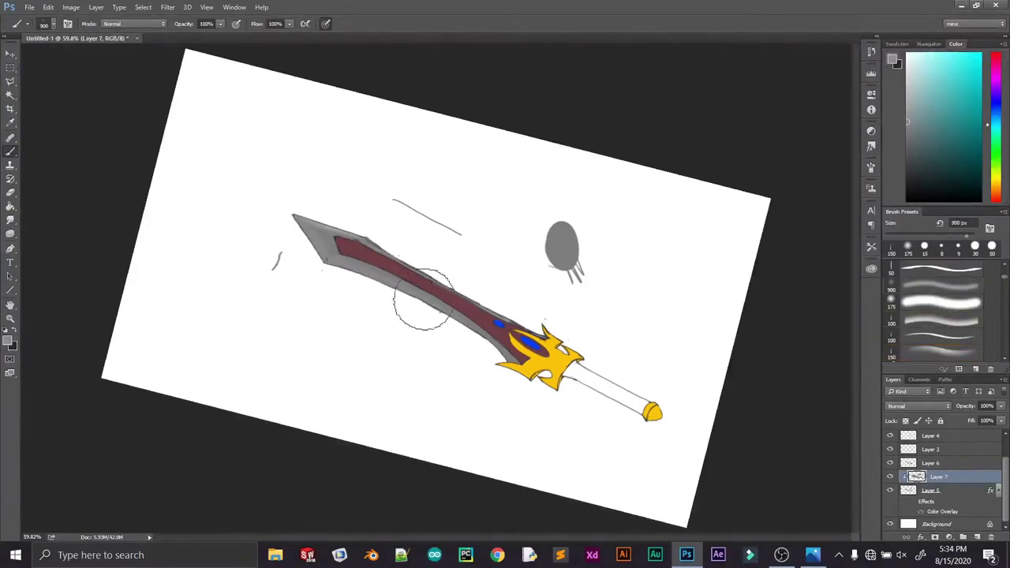
left_click(934, 273)
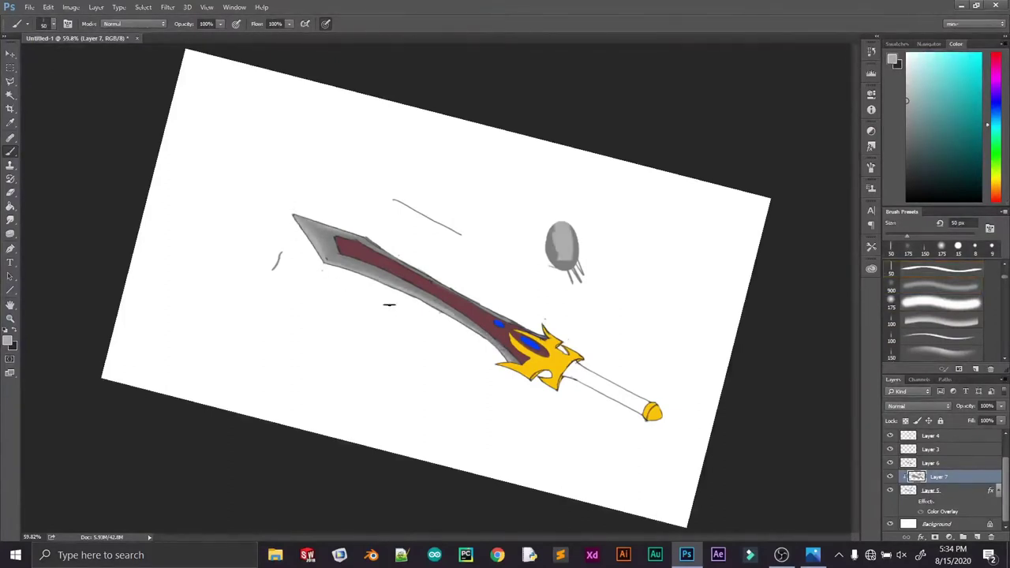
key("shift+period")
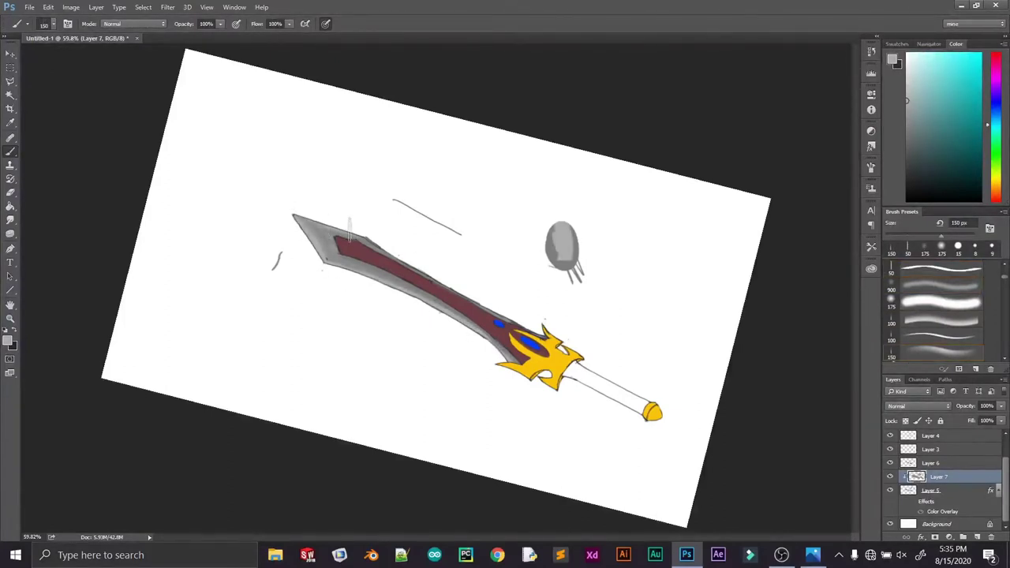
key("bracketright")
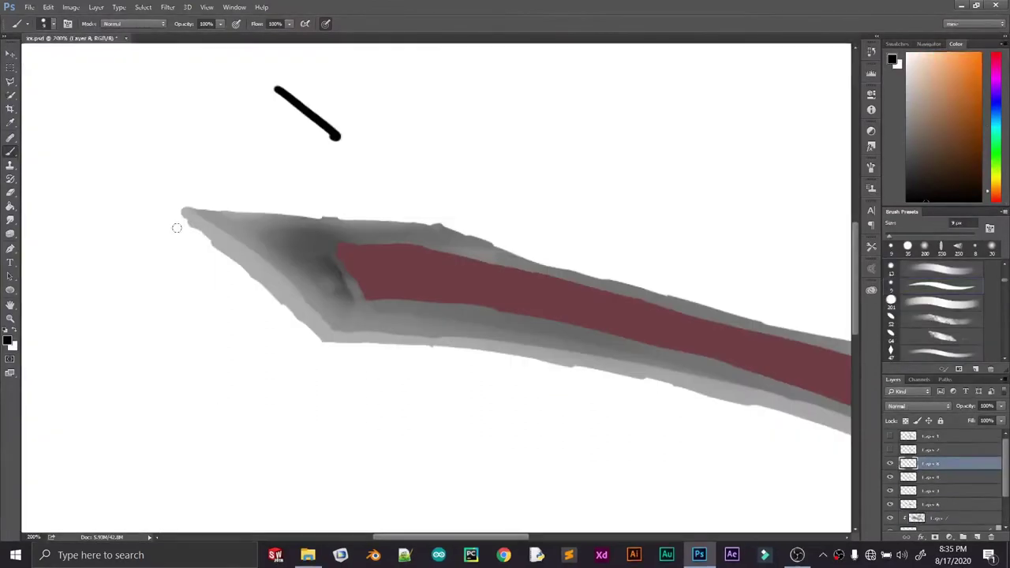
Straighten the outer edge on the blade's lighter side from the tip toward the guard with small grey and white strokes
left_click_drag(181, 211, 318, 342)
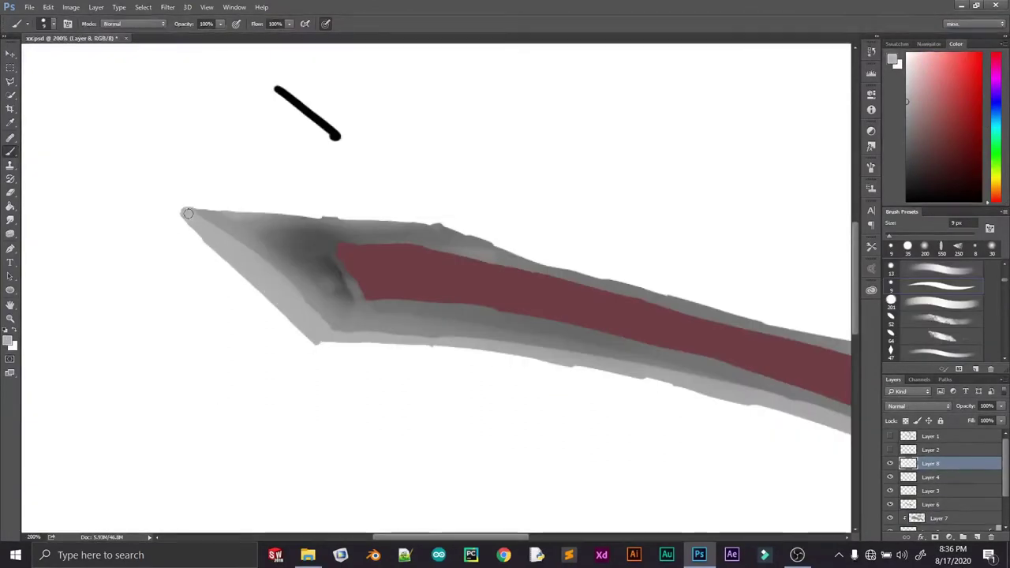
key("r")
left_click_drag(401, 288, 342, 198)
key("r")
left_click_drag(390, 356, 363, 188)
key("r")
mouse_move(389, 280)
left_mouse_down()
mouse_move(367, 158)
mouse_move(374, 237)
mouse_move(401, 274)
left_mouse_up()
left_click_drag(404, 450, 416, 320)
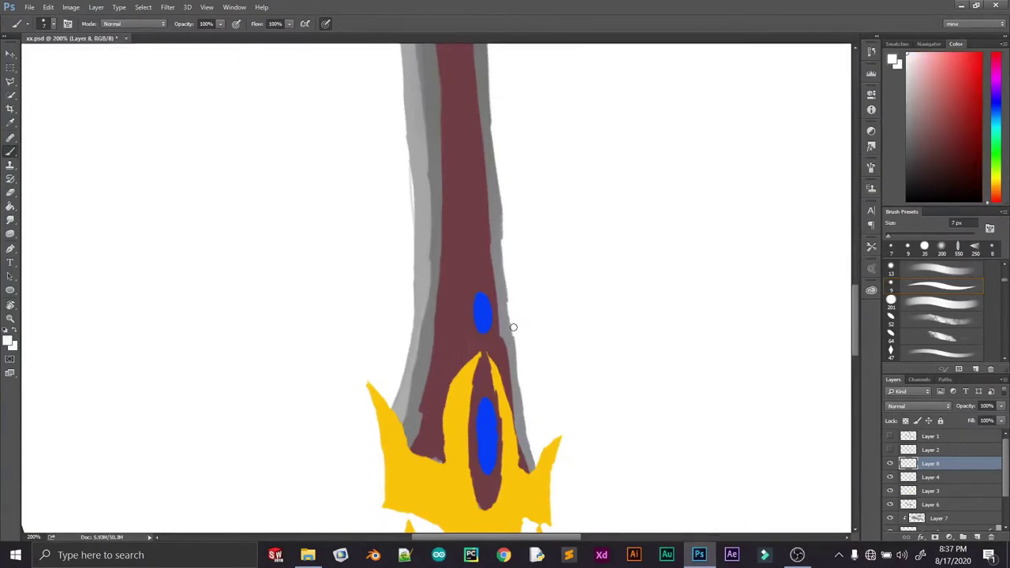
Smooth the blade's darker outer edge from the guard upward and sharpen the tip with 7 px strokes in white and sampled greys
scroll(507, 289, "up", 5)
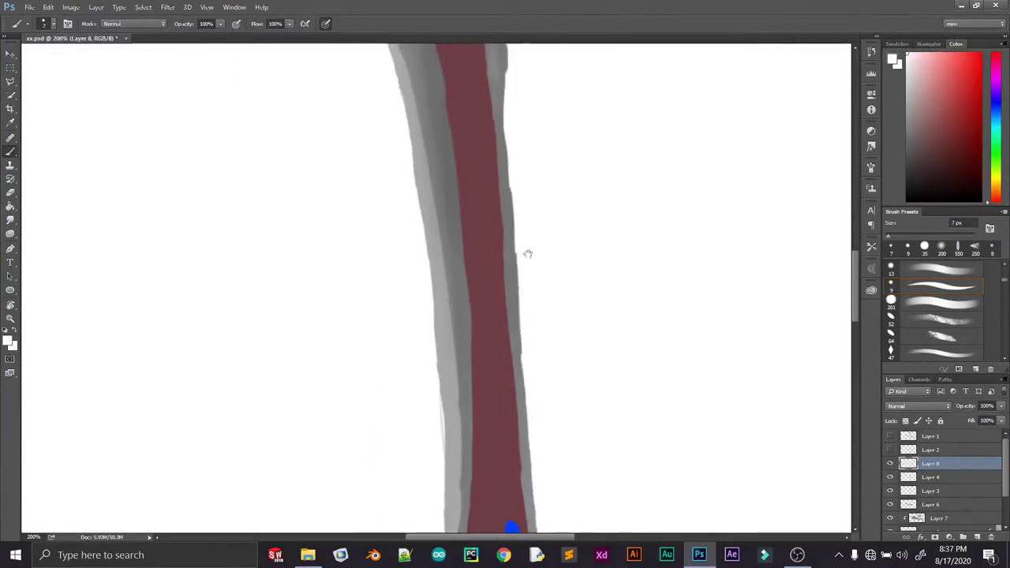
left_click_drag(528, 253, 544, 370)
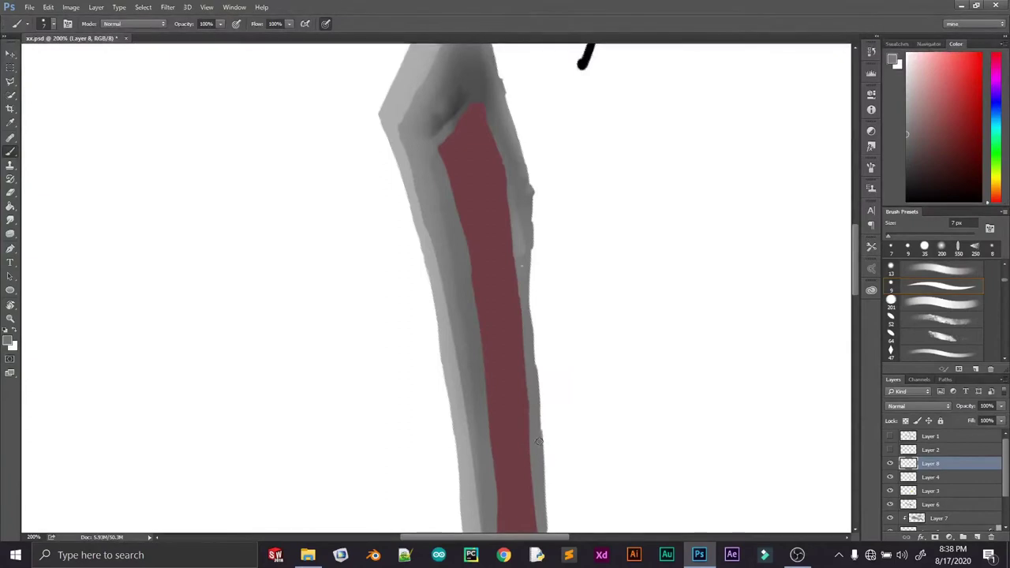
scroll(474, 200, "up", 2)
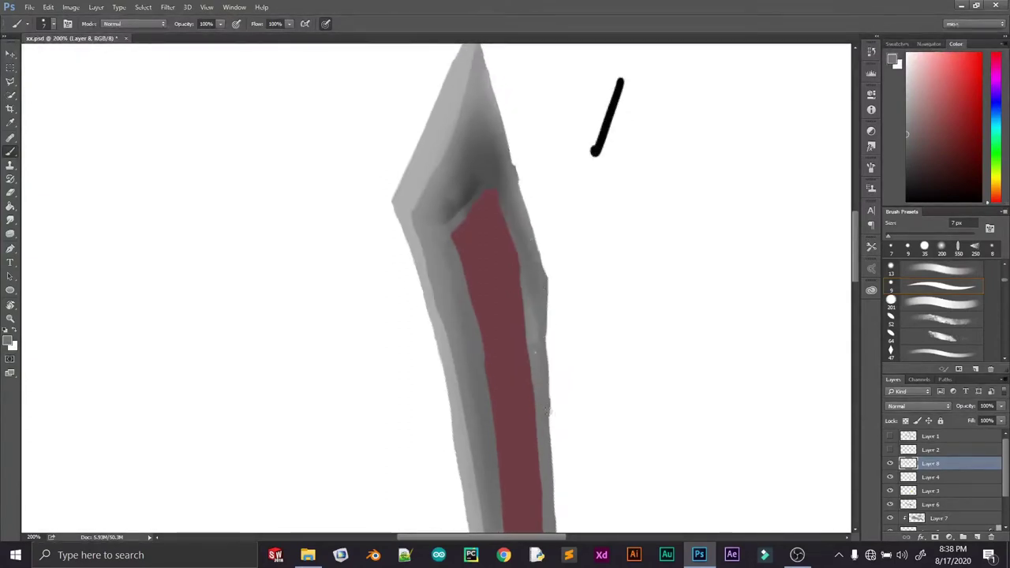
scroll(546, 346, "up", 3)
left_click(522, 187, "alt")
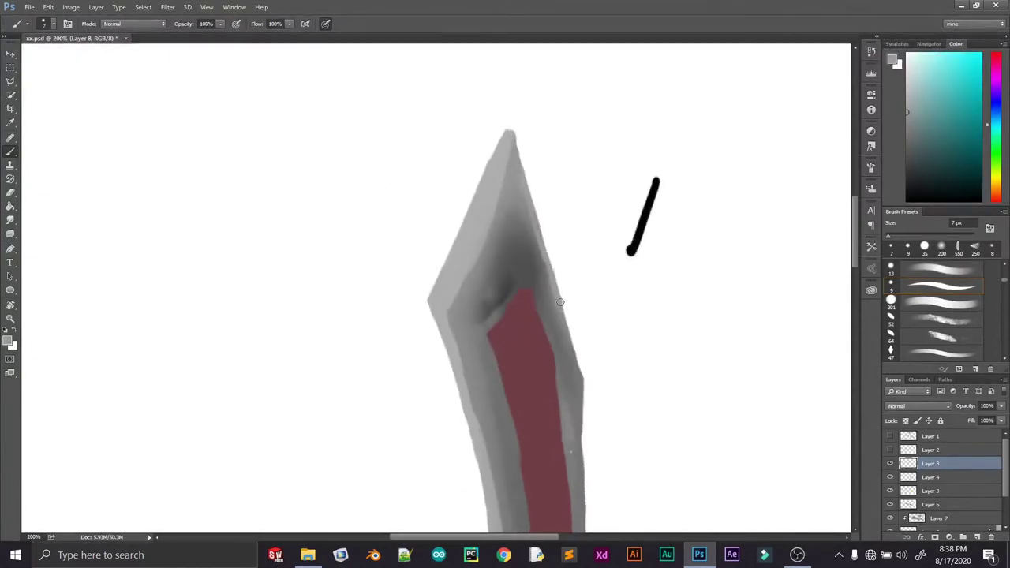
left_click(508, 122, "alt")
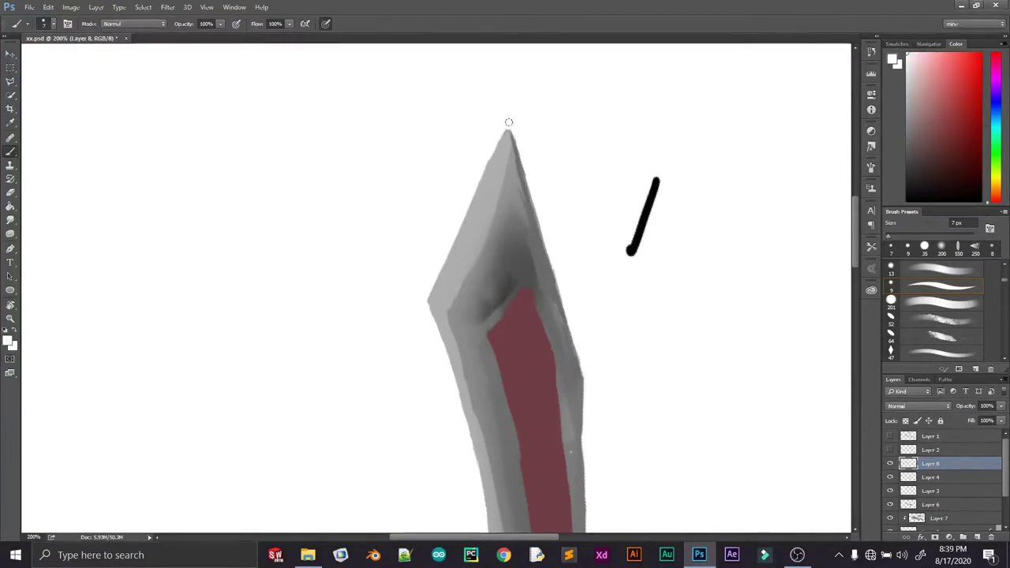
left_click_drag(503, 128, 418, 271)
scroll(428, 260, "down", 5)
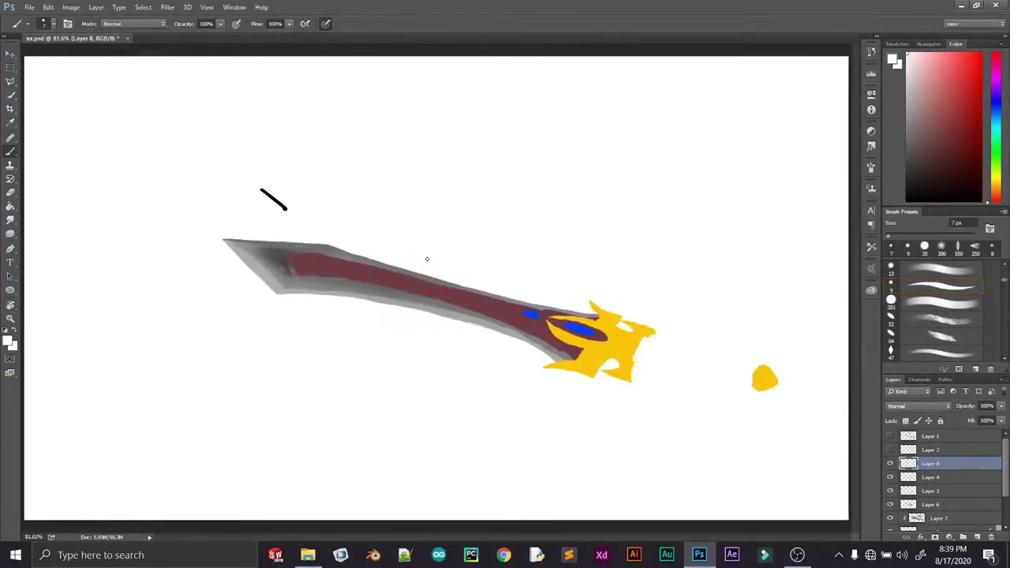
scroll(386, 269, "up", 5)
key("e")
right_click(401, 403)
left_click(353, 172)
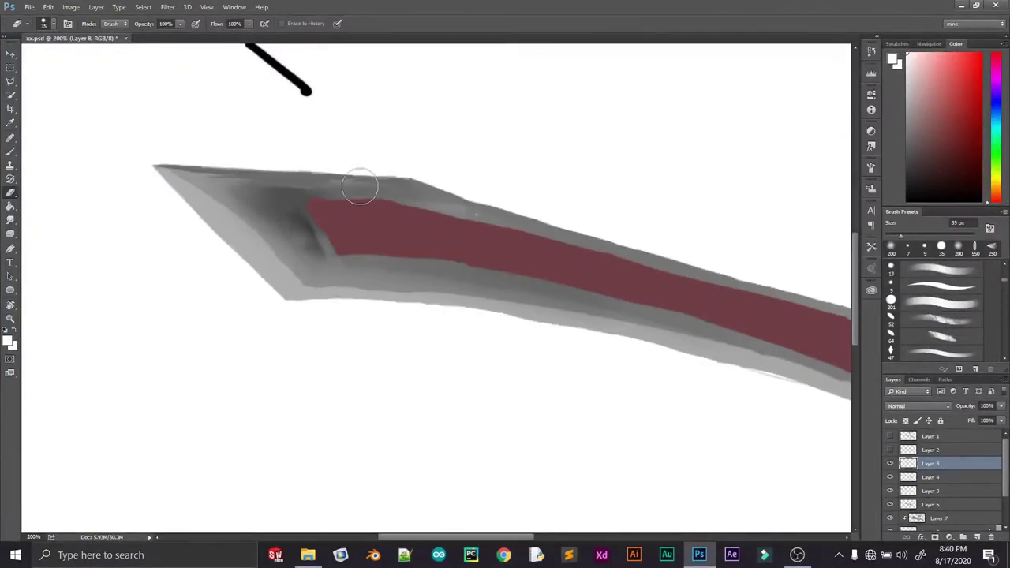
right_click(359, 187)
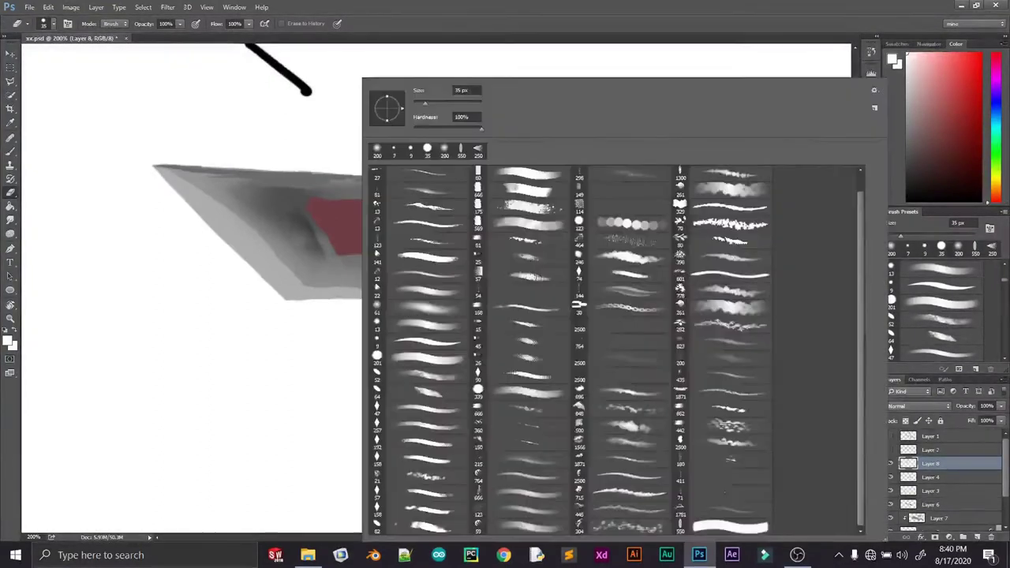
key("Escape")
Pick another preset brush, reduce its size and blend the shading at the blade's tip with sampled greys
key("b")
right_click(281, 189)
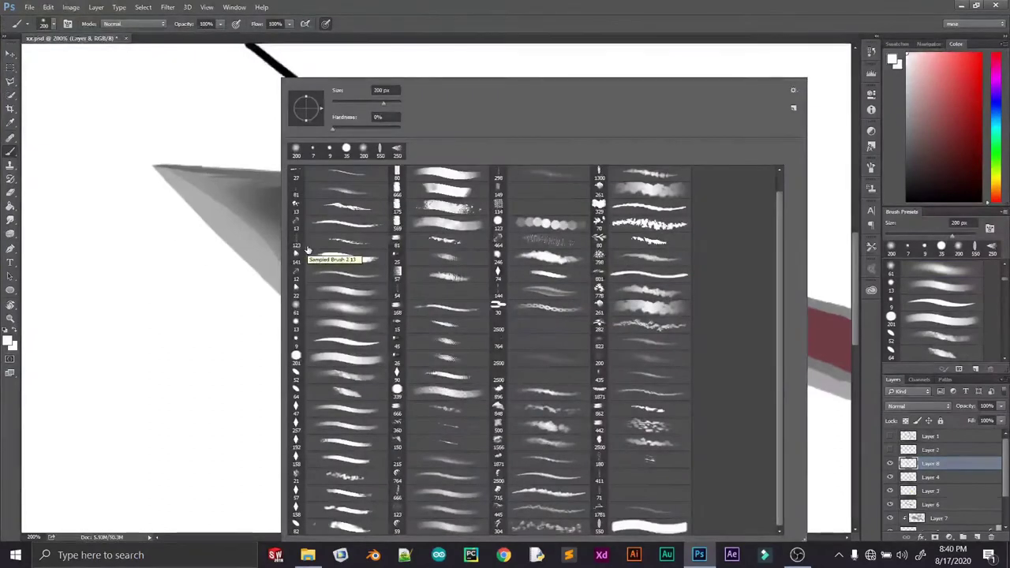
double_click(617, 326)
key("bracketleft")
key("bracketleft")
key("bracketleft")
left_click(198, 187, "alt")
mouse_move(237, 209)
left_mouse_down()
mouse_move(295, 220)
mouse_move(228, 216)
mouse_move(218, 180)
mouse_move(261, 229)
mouse_move(284, 205)
mouse_move(236, 197)
left_mouse_up()
left_click(228, 216, "alt")
left_click(219, 180, "alt")
Sample the dark red and extend the inner panel's tip into a sharp point with a 9 px brush, smoothing its edges
right_click(313, 207)
left_click(312, 207, "alt")
key("ctrl+plus")
left_click_drag(361, 310, 394, 140)
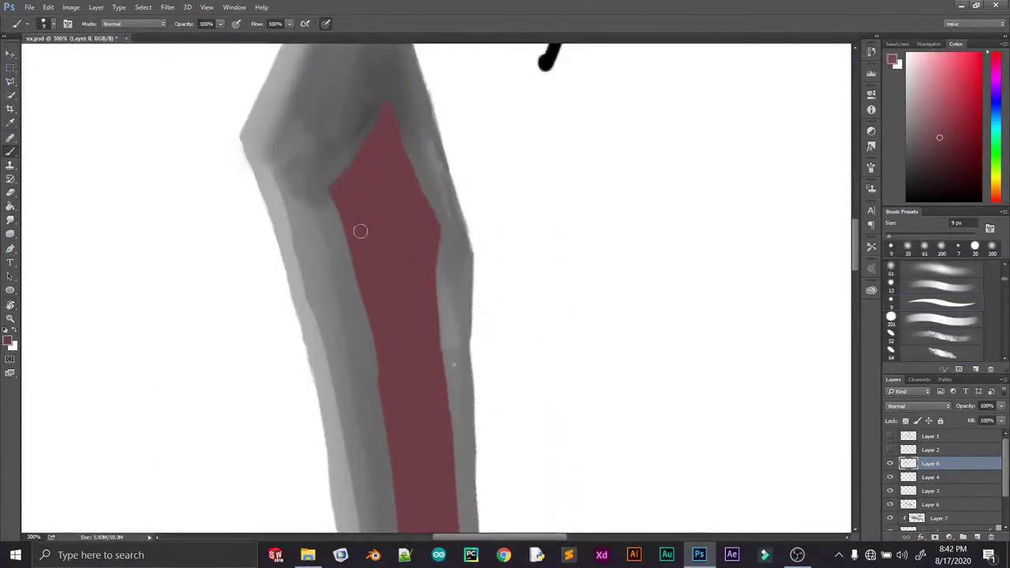
scroll(359, 230, "down", 5)
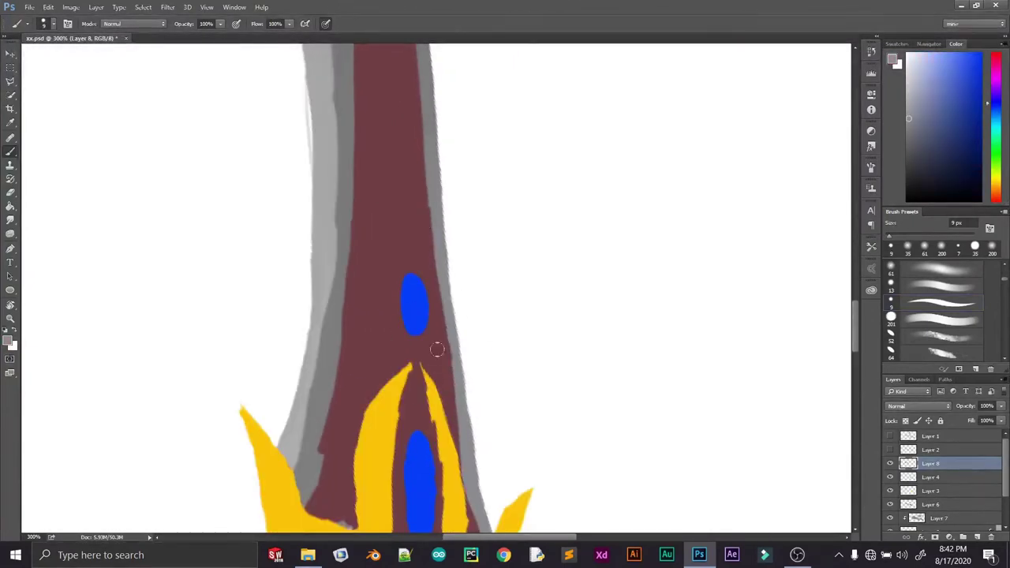
Sample the dark red and smooth the inner panel's edges near the guard with a 5 px brush
key("bracketleft")
key("bracketleft")
key("bracketleft")
key("bracketleft")
left_click(340, 333, "alt")
mouse_move(314, 453)
left_mouse_down()
mouse_move(312, 500)
mouse_move(343, 518)
left_mouse_up()
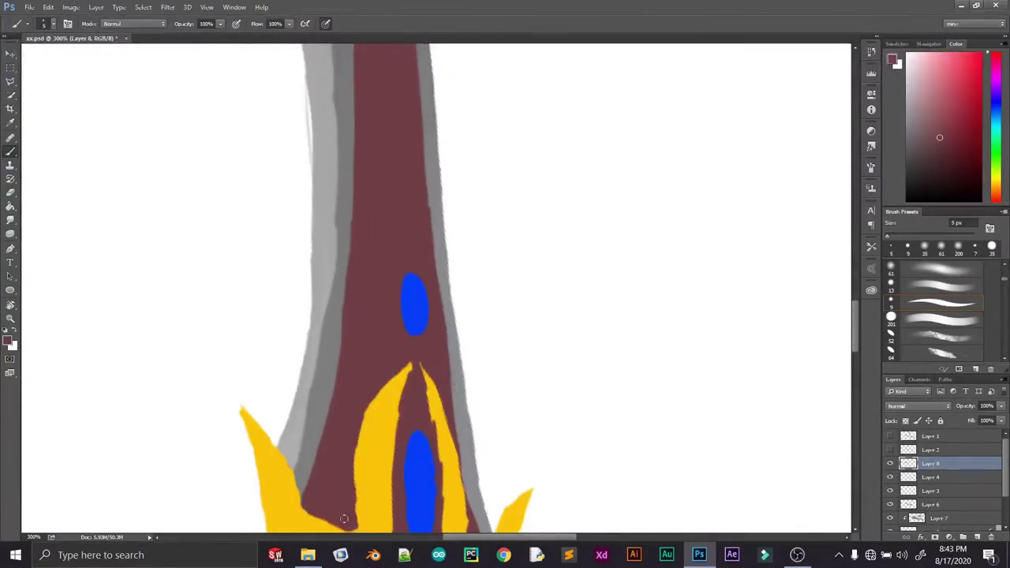
scroll(344, 518, "down", 3)
mouse_move(422, 246)
left_mouse_down()
mouse_move(434, 347)
mouse_move(446, 366)
left_mouse_up()
Smooth the blade's darker outer edge down to the guard with 5 px strokes in white and sampled grey
scroll(349, 256, "up", 4)
left_click(336, 283, "alt")
scroll(418, 260, "up", 3)
left_click_drag(417, 254, 429, 349)
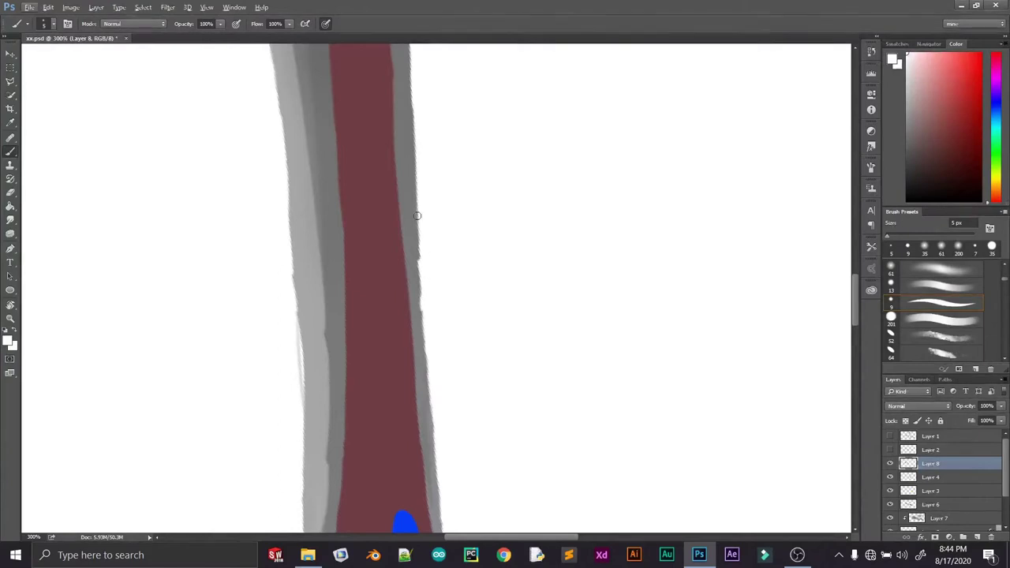
scroll(430, 315, "down", 2)
scroll(417, 284, "down", 3)
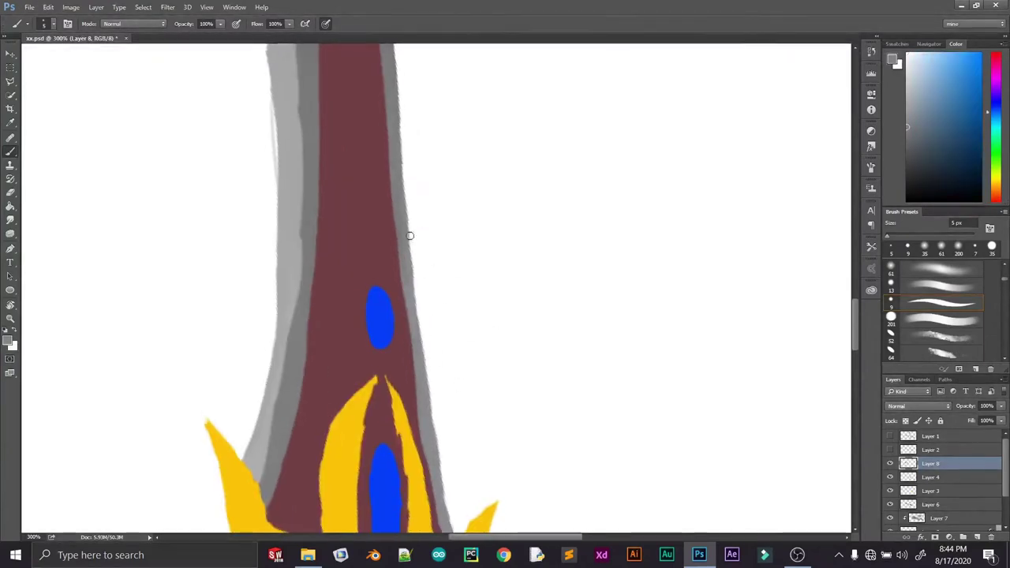
scroll(410, 261, "down", 3)
mouse_move(396, 221)
left_mouse_down()
mouse_move(329, 152)
mouse_move(400, 285)
mouse_move(418, 372)
left_mouse_up()
Clean the guard's outer contour and cut-outs with white, and refine its central prongs in sampled yellow with 5 px and 3 px strokes
left_click_drag(492, 297, 515, 212)
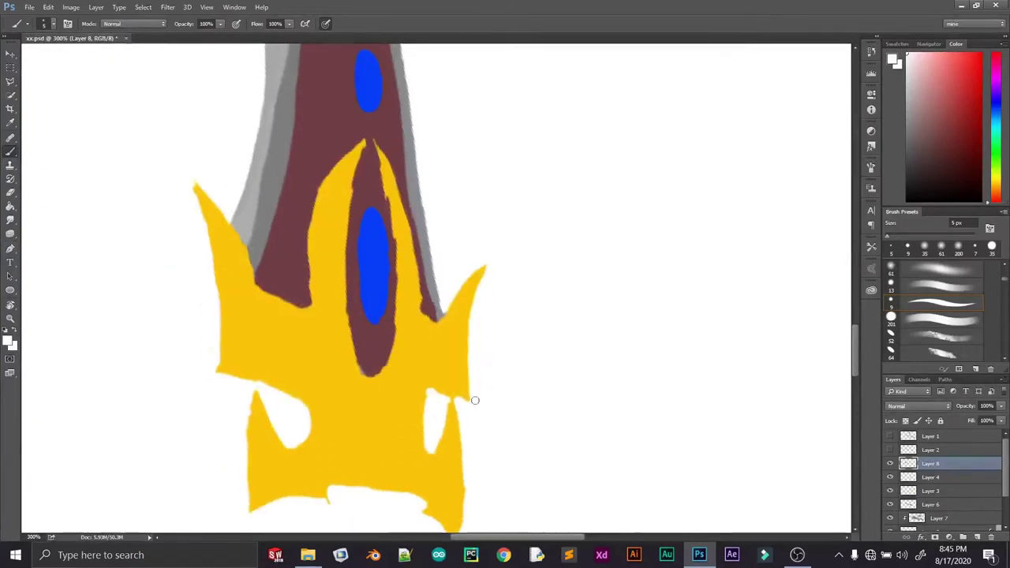
scroll(450, 394, "down", 3)
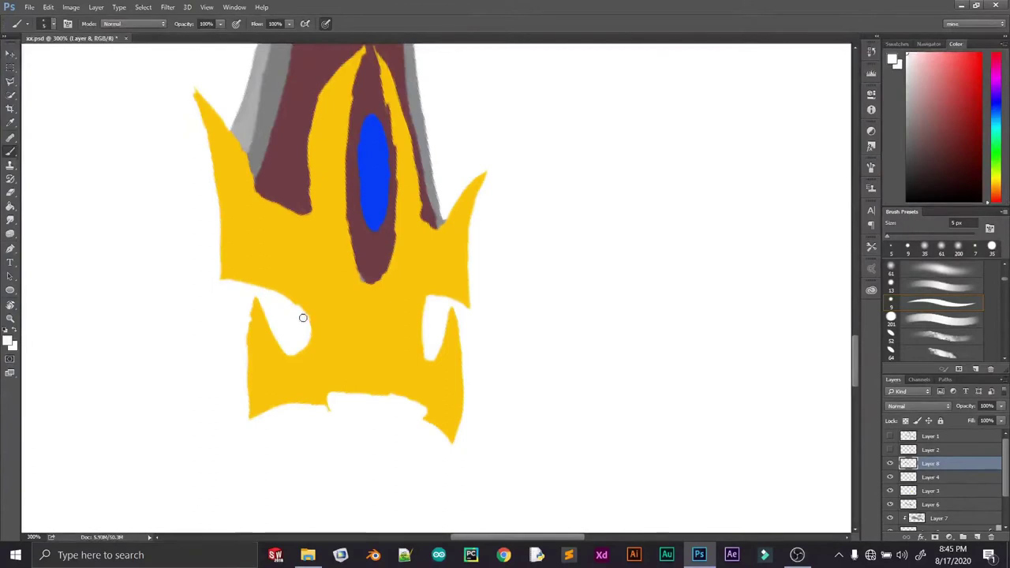
left_click(283, 363, "alt")
scroll(347, 315, "up", 5)
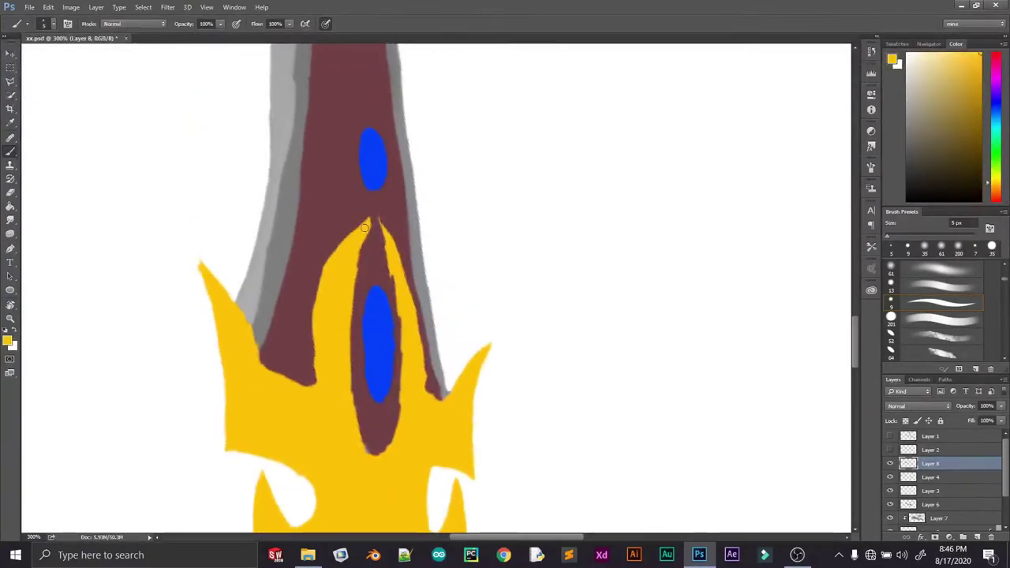
left_click_drag(321, 268, 312, 390)
left_click_drag(394, 276, 400, 302)
key("bracketleft")
key("bracketleft")
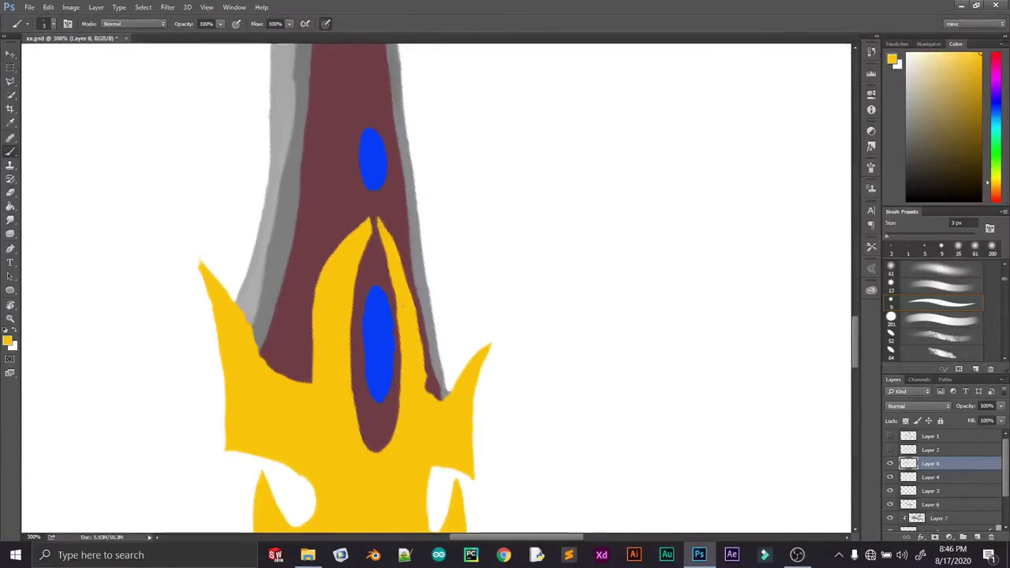
left_click_drag(448, 394, 439, 394)
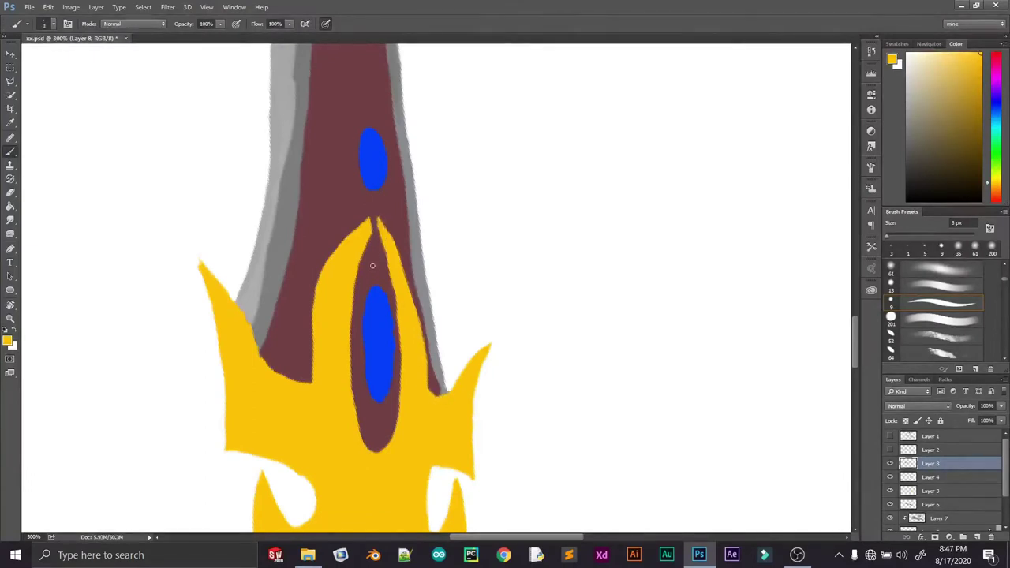
Widen the dark red oval between the prongs with a 5 px brush in sampled red, and tidy the large gem in sampled blue
left_click(372, 266, "alt")
key("bracketright")
key("bracketright")
left_click_drag(371, 222, 342, 390)
left_click_drag(348, 326, 352, 442)
left_click_drag(344, 388, 356, 435)
left_click_drag(382, 233, 403, 375)
left_click_drag(403, 314, 399, 361)
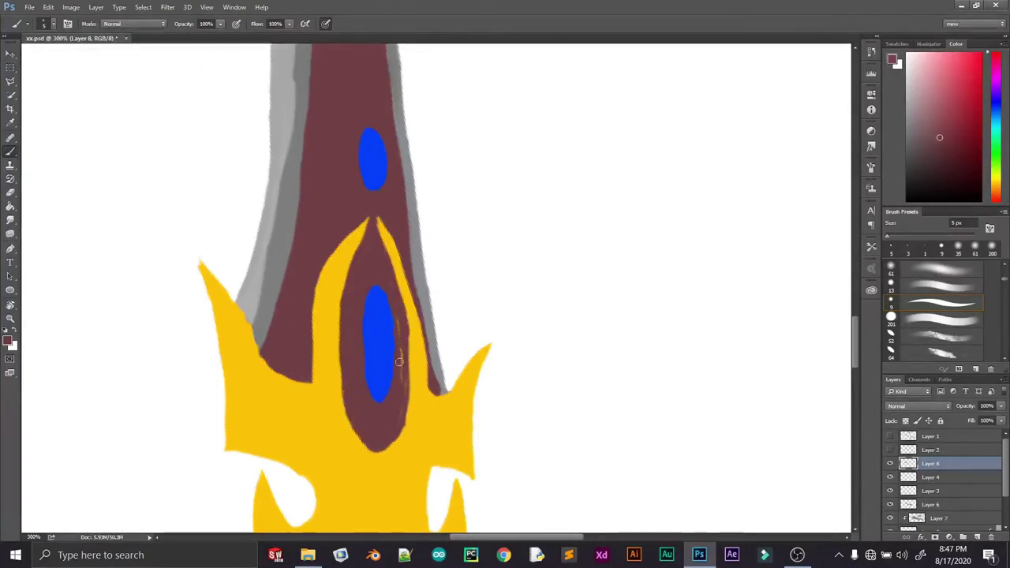
left_click(383, 317, "alt")
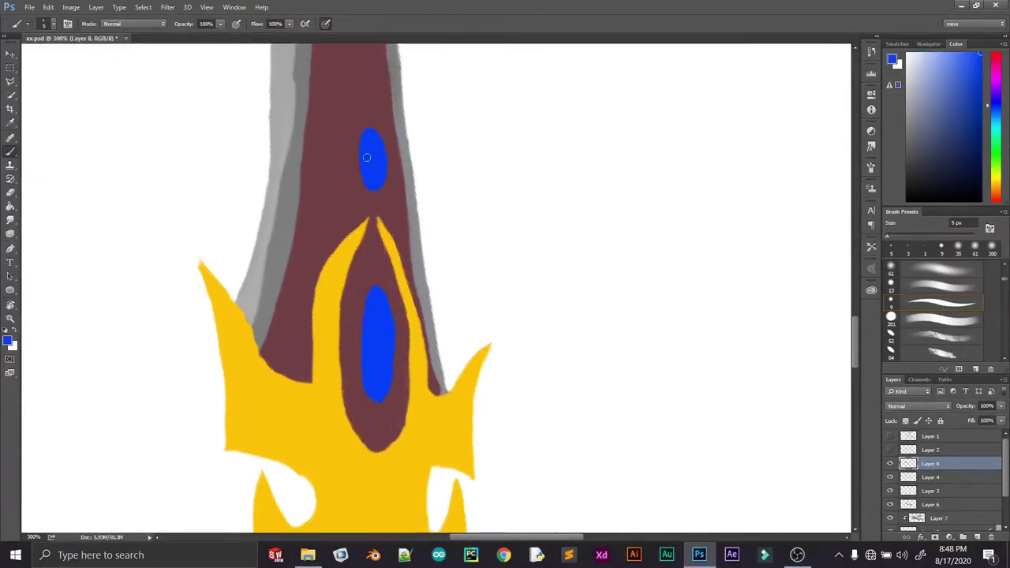
Round off the separate pommel's outline with 5 px strokes in sampled yellow and white
left_click(247, 329, "alt")
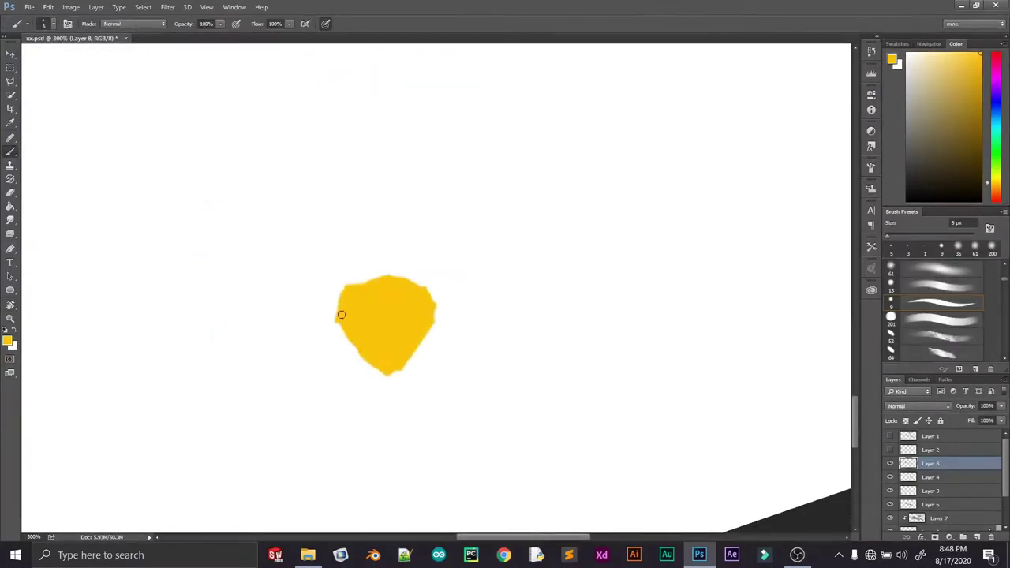
mouse_move(339, 323)
left_mouse_down()
mouse_move(426, 371)
mouse_move(387, 386)
left_mouse_up()
left_click(344, 361, "alt")
left_click(427, 335, "alt")
left_click_drag(393, 279, 360, 354)
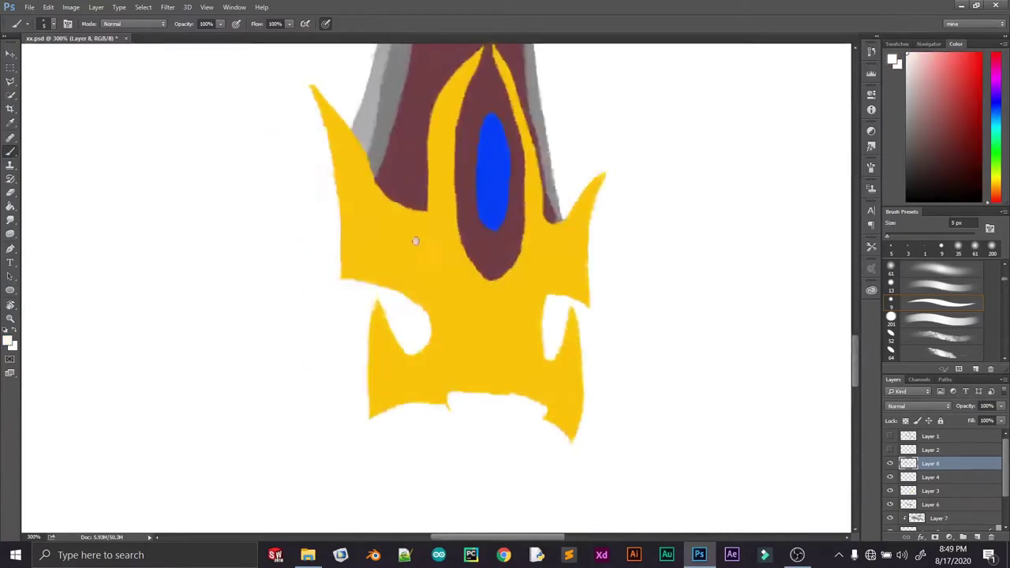
Smooth the guard's lower contour and clean the blade's lighter outer edge above the guard with 5 px white strokes
left_click_drag(414, 237, 590, 226)
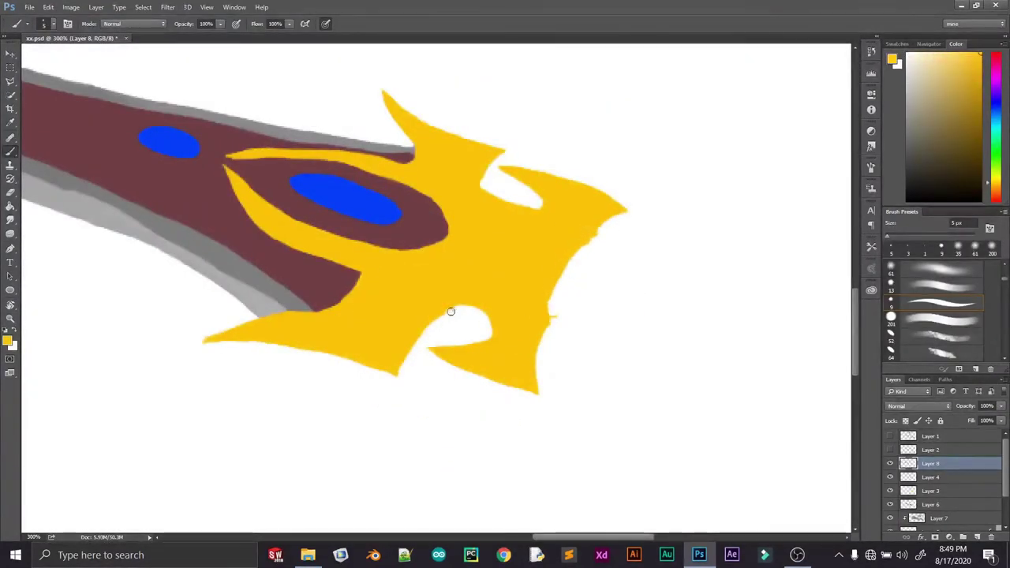
key("x")
left_click_drag(548, 317, 538, 387)
mouse_move(538, 387)
left_mouse_down()
mouse_move(343, 326)
mouse_move(582, 261)
mouse_move(464, 117)
left_mouse_up()
scroll(547, 271, "down", 6)
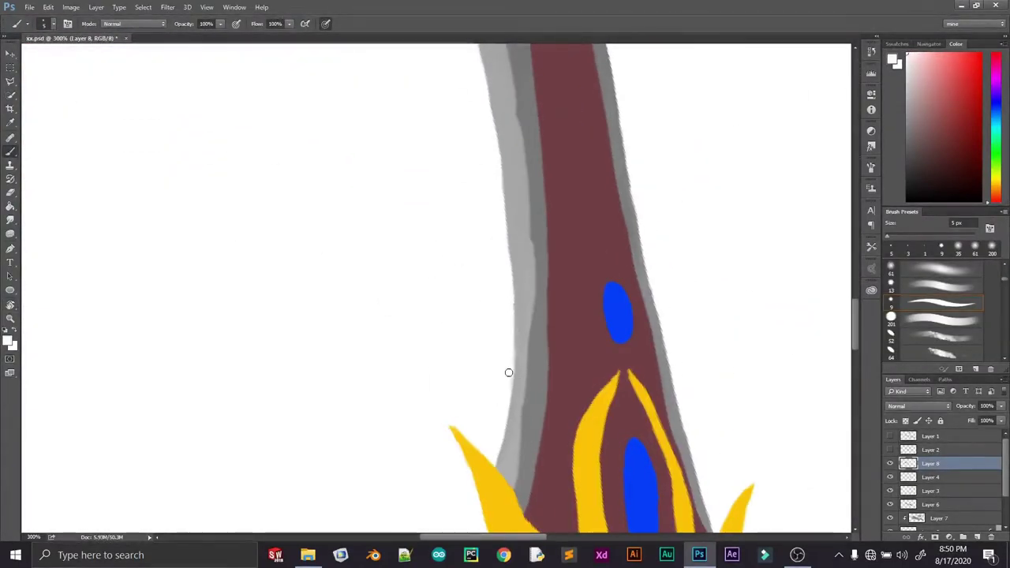
scroll(334, 198, "up", 8)
scroll(423, 260, "down", 3)
scroll(324, 170, "up", 3)
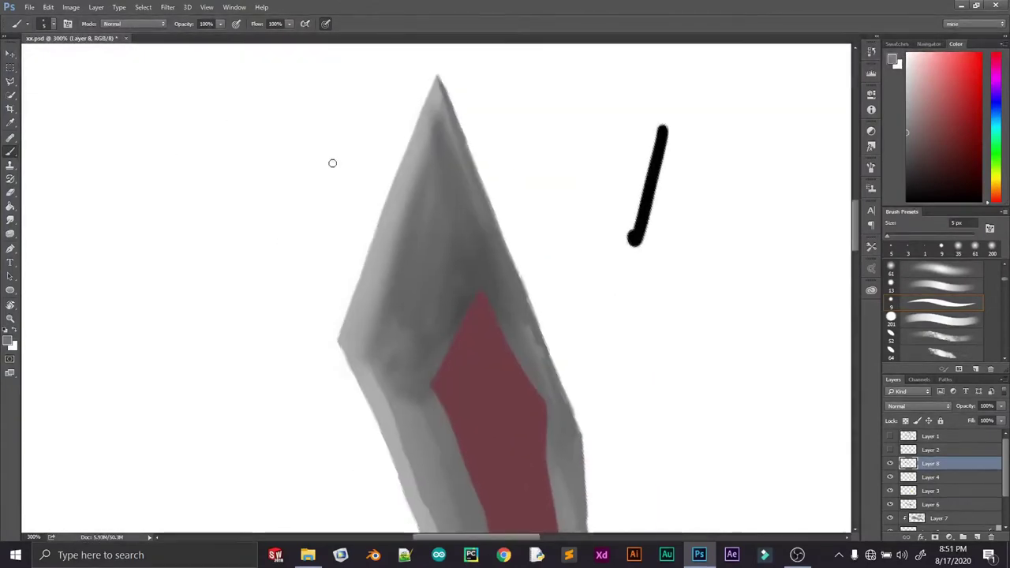
Blend the grey bands along the blade from tip to guard with a soft brush at 35 px and 15 px in sampled greys
key("Escape")
key("ctrl+0")
scroll(399, 338, "up", 3)
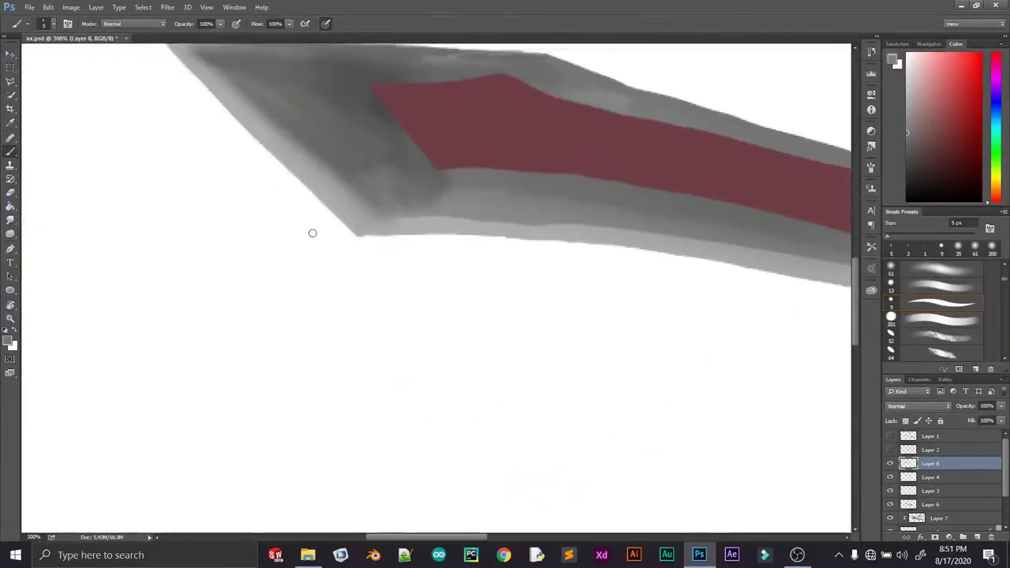
scroll(251, 97, "right", 10)
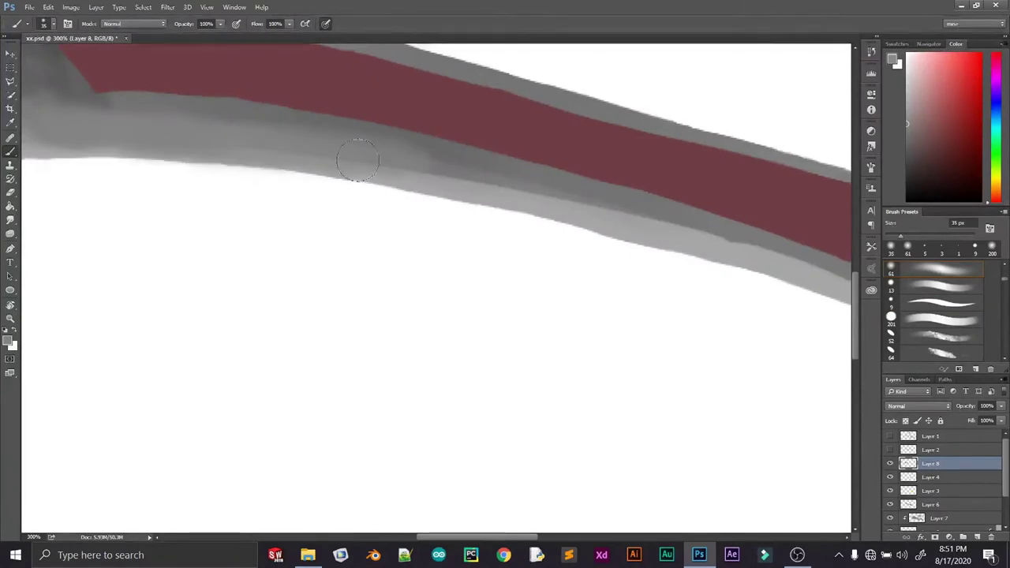
key("bracketleft")
key("bracketleft")
scroll(525, 188, "left", 10)
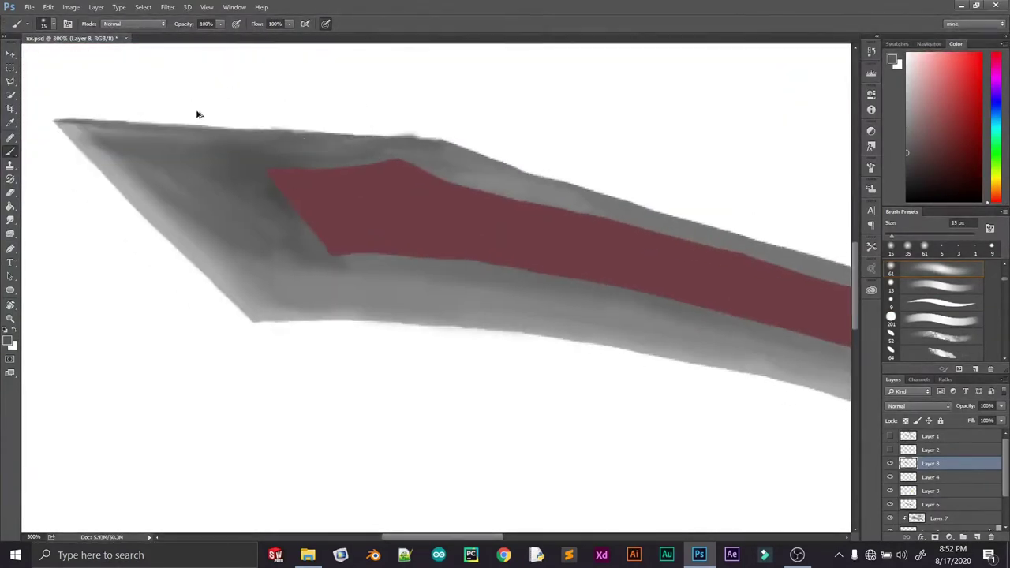
scroll(329, 196, "right", 10)
scroll(328, 196, "left", 1)
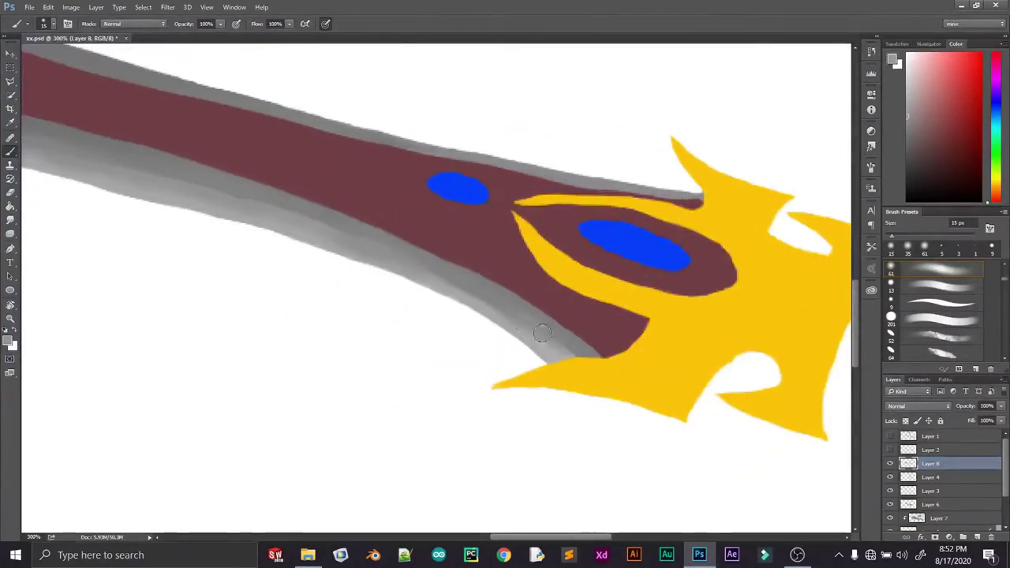
scroll(281, 208, "left", 8)
scroll(135, 177, "down", 5)
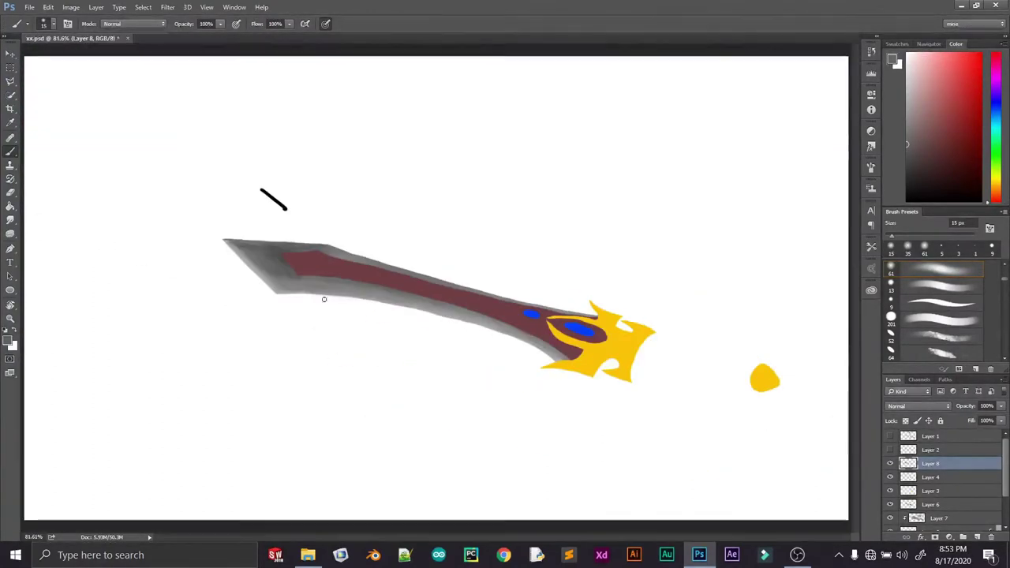
Paint light grey ridge lines from the inner panel's corners to the blade's edges with a soft 6 px brush
scroll(228, 293, "up", 4)
key("bracketleft")
key("bracketleft")
key("bracketleft")
key("bracketleft")
key("bracketleft")
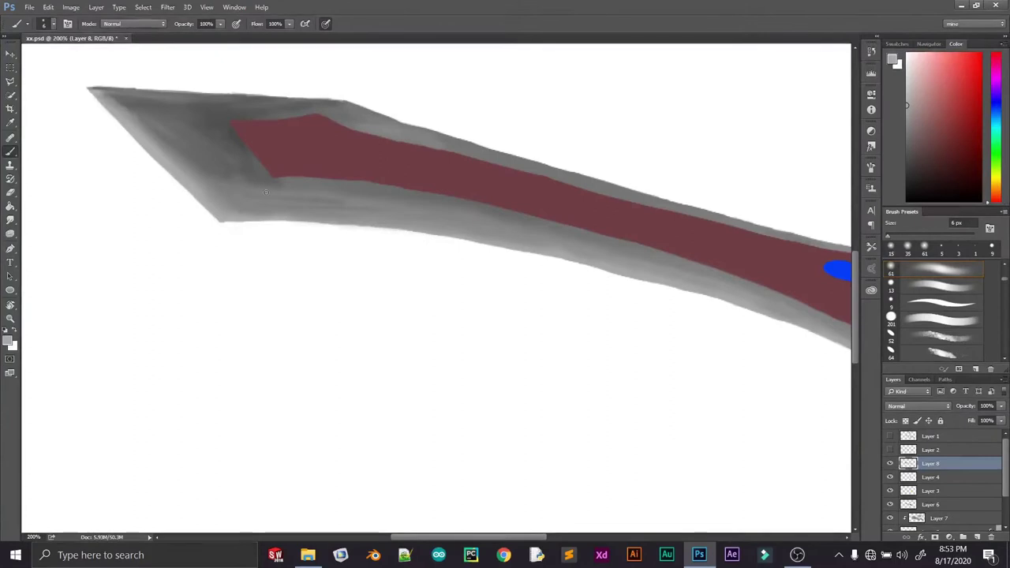
left_click(327, 110, "alt")
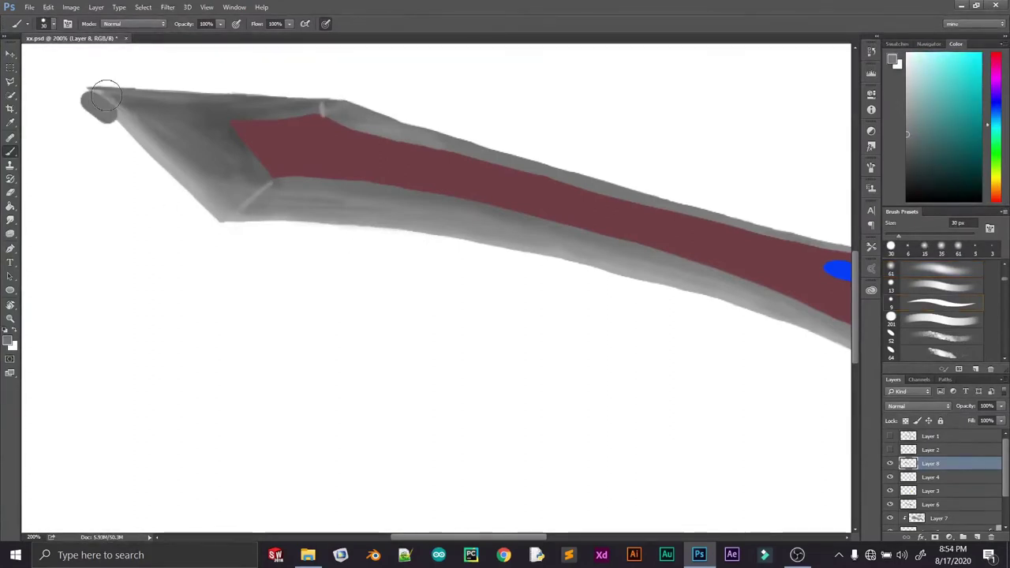
Lasso the bevel strip along the tip's lighter side, paint it flat light grey, deselect and tidy its edges with the 9 px eraser and 7 px brush
key("l")
left_click_drag(244, 213, 126, 93)
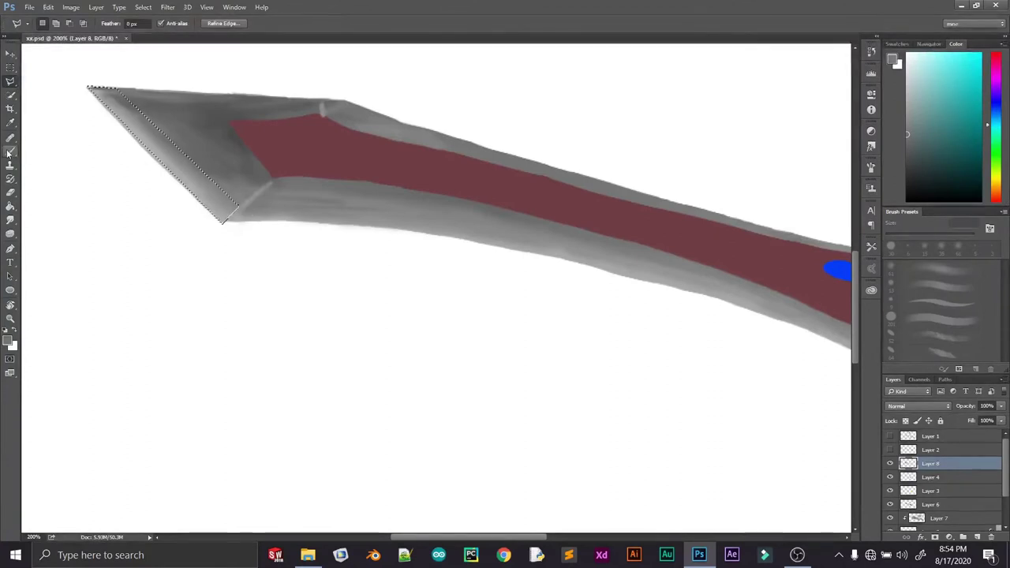
key("b")
left_click_drag(233, 211, 118, 95)
key("ctrl+d")
key("e")
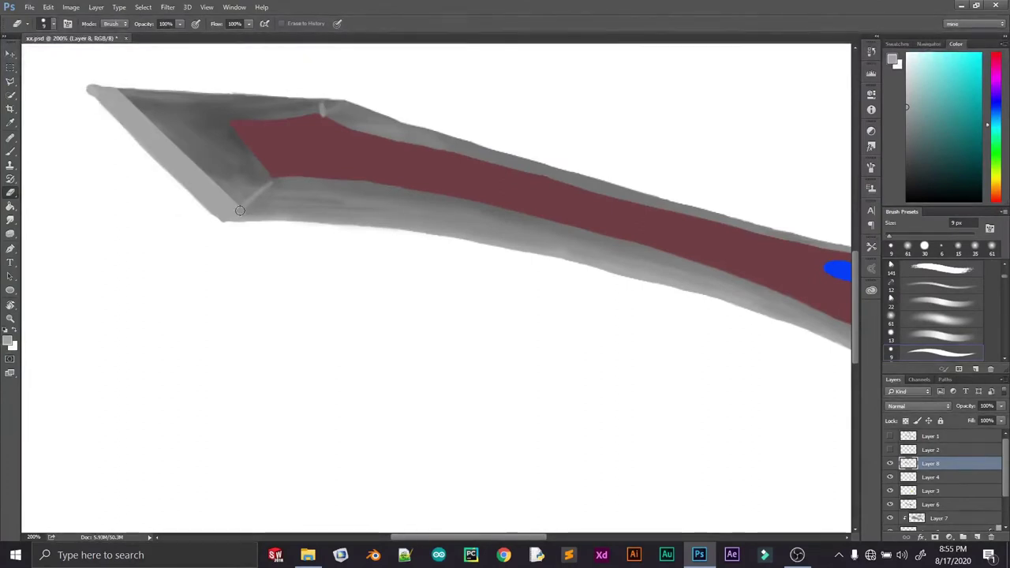
left_click(10, 148)
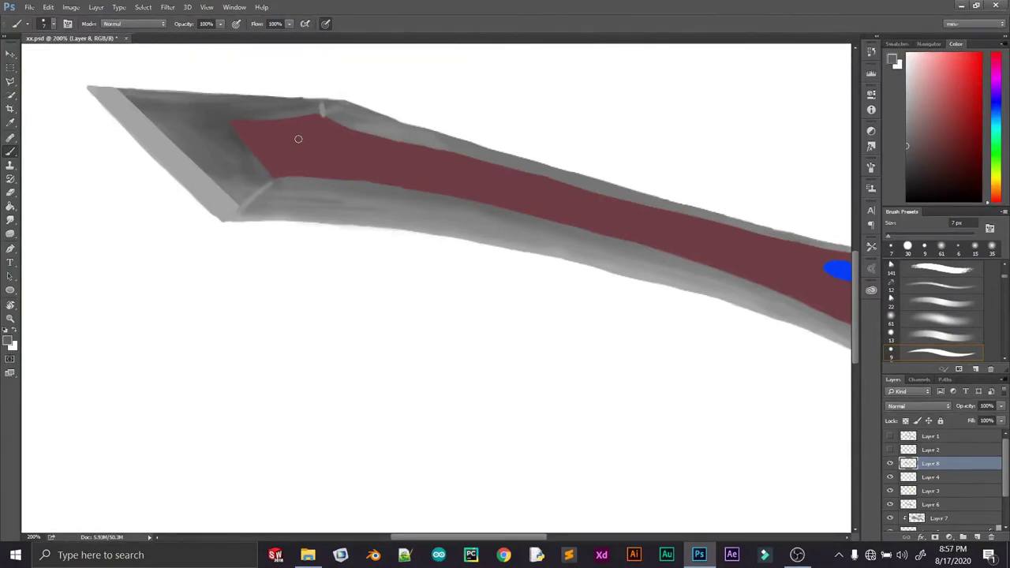
key("ctrl+0")
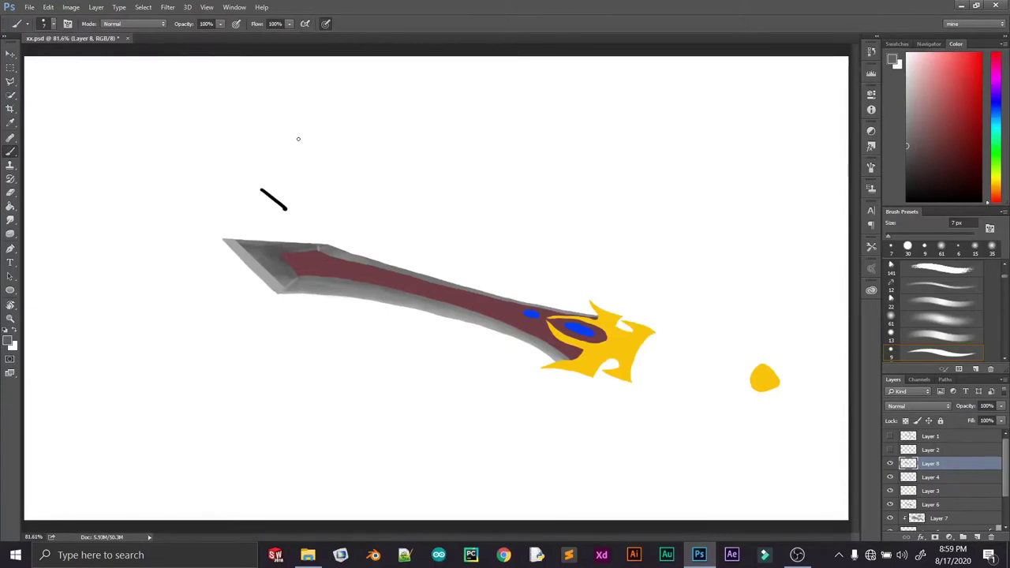
On a new layer, shade the inner panel's pointed end and lighter-side edge in darker red with a soft brush at 10 px and 20 px
left_click_drag(465, 158, 377, 166)
key("ctrl+z")
left_click(890, 463)
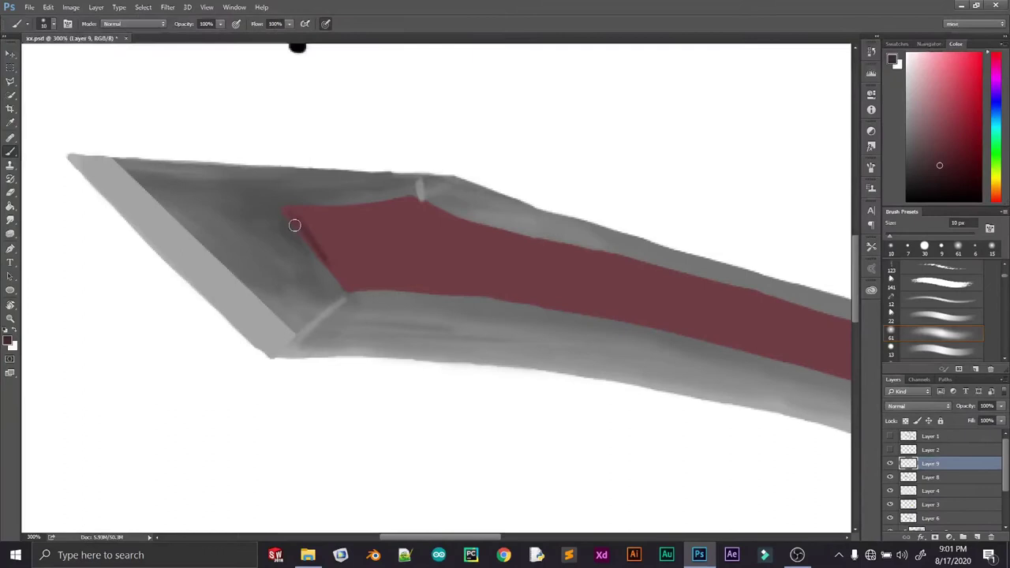
left_click_drag(294, 226, 355, 293)
scroll(354, 293, "down", 3)
scroll(355, 293, "right", 3)
key("]")
mouse_move(324, 137)
left_mouse_down()
mouse_move(239, 149)
mouse_move(290, 158)
mouse_move(217, 100)
left_mouse_up()
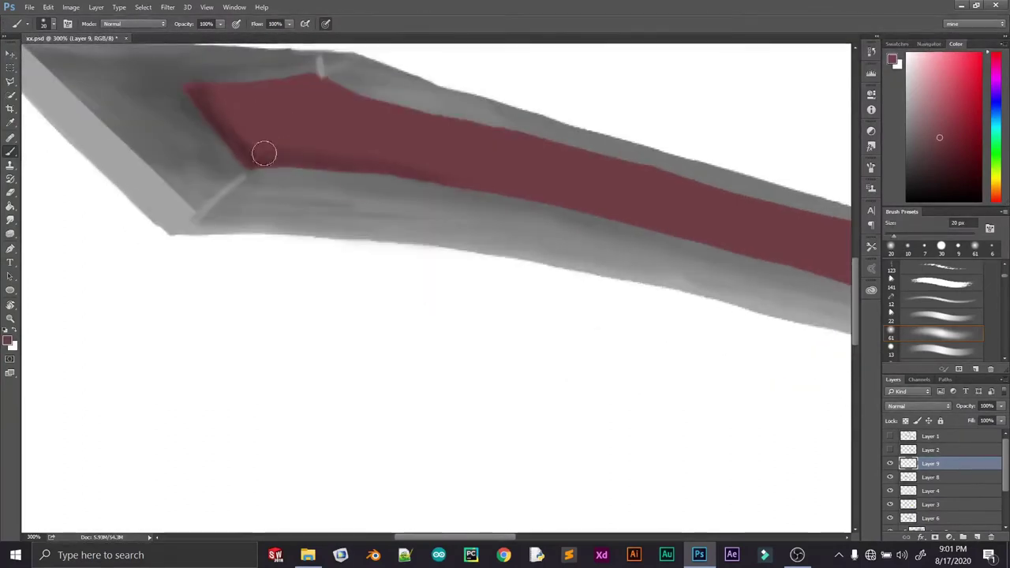
Continue the soft 20 px dark red shading along both edges of the inner panel to the guard and around the large gem
scroll(243, 115, "down", 2)
scroll(243, 115, "right", 3)
scroll(249, 107, "right", 4)
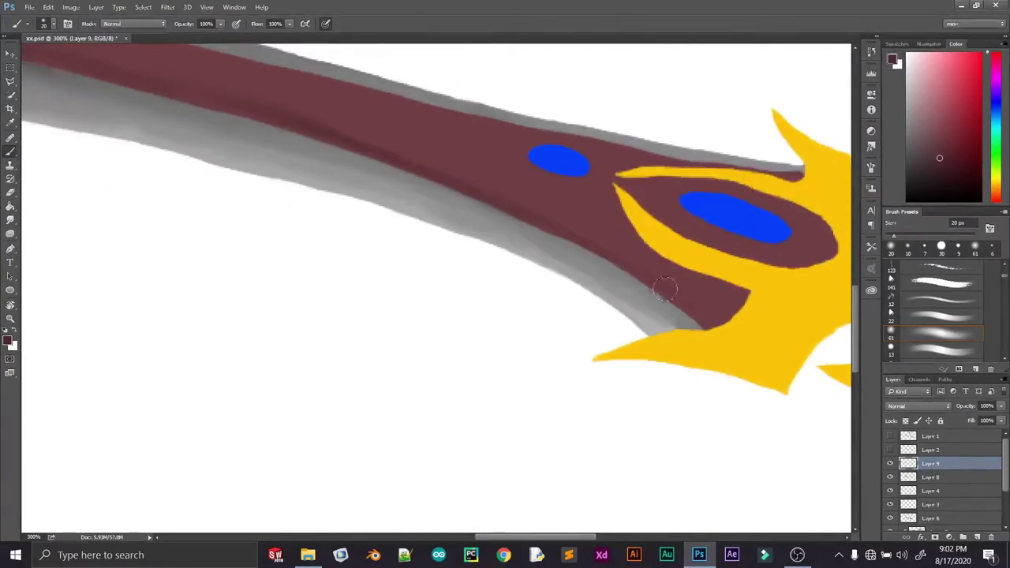
scroll(631, 236, "right", 2)
scroll(310, 117, "left", 10)
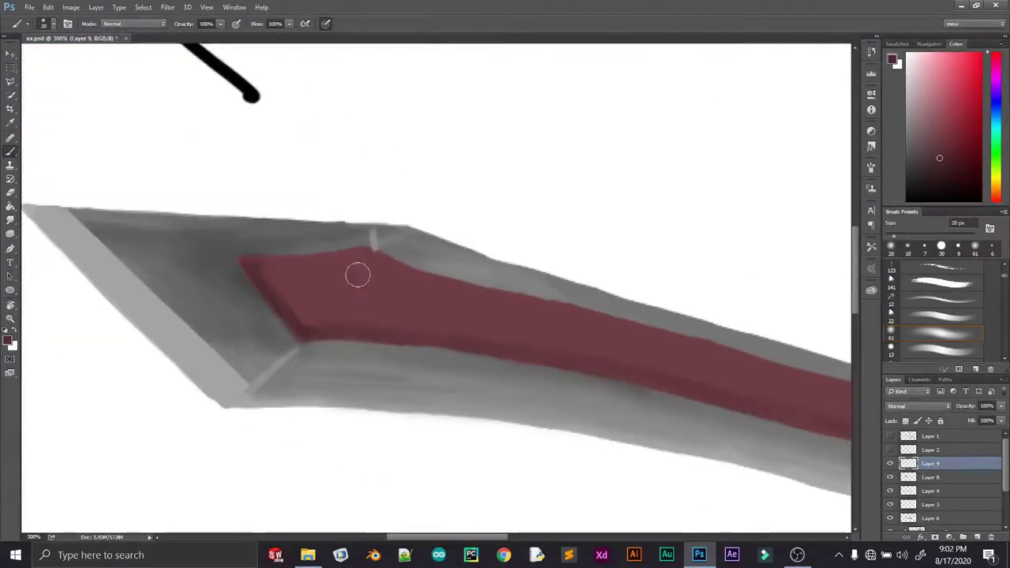
scroll(486, 302, "right", 8)
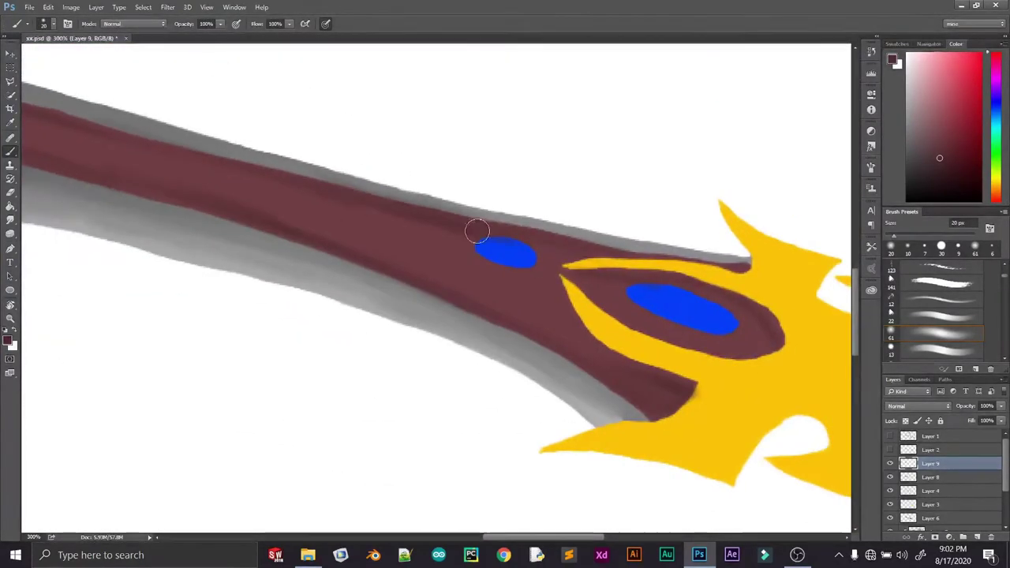
scroll(478, 228, "left", 10)
Paint irregular dark red grain streaks along the inner panel from the tip to the guard with a soft 10 px brush
key("bracketleft")
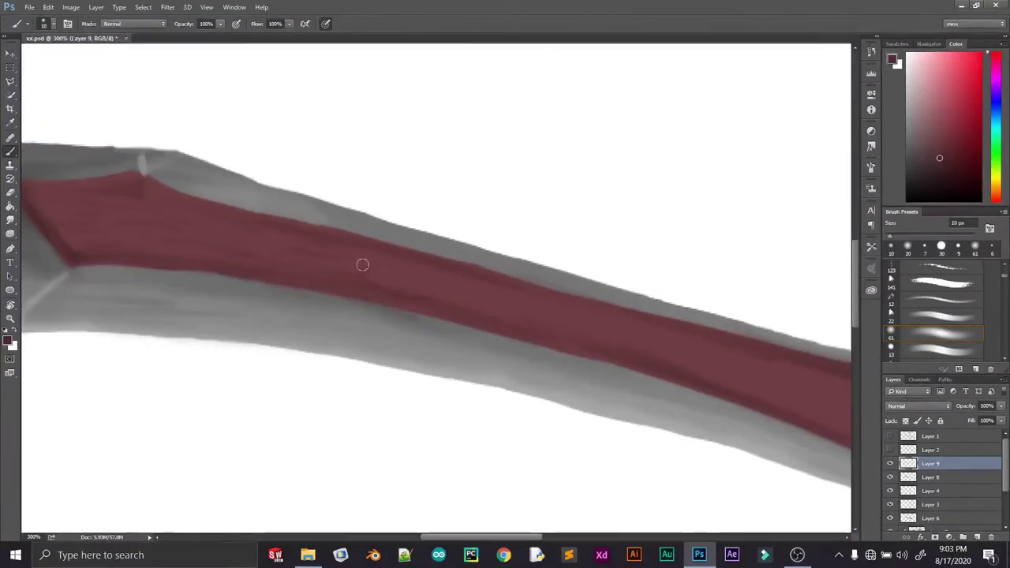
scroll(356, 257, "right", 4)
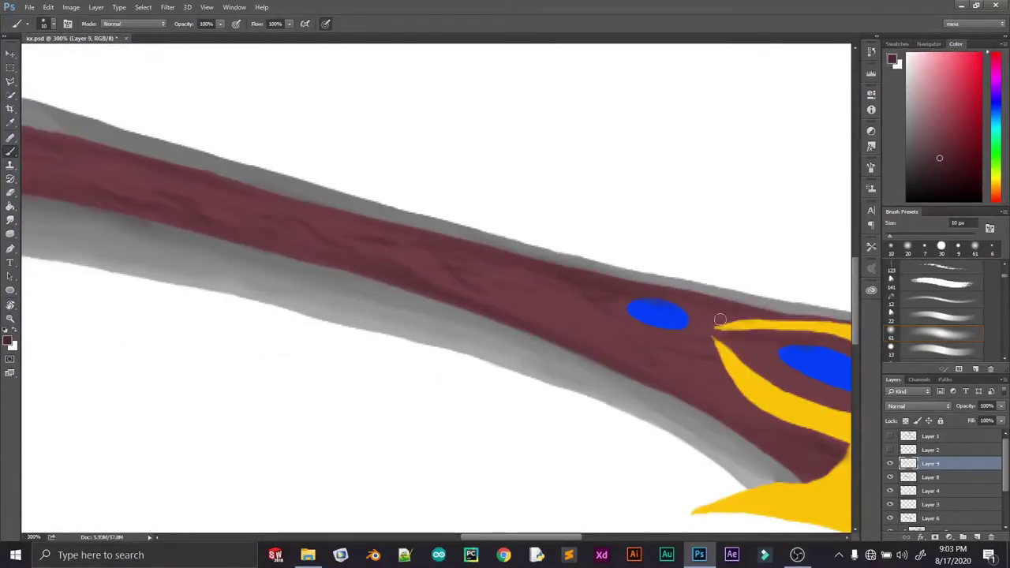
scroll(293, 194, "right", 5)
scroll(271, 197, "down", 5)
scroll(271, 198, "up", 5)
scroll(473, 316, "right", 6)
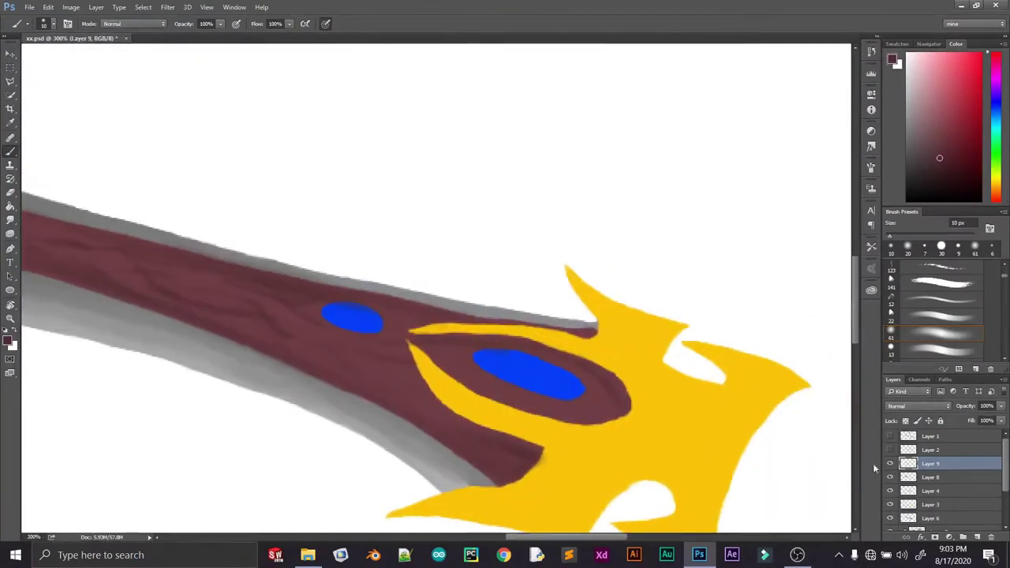
On a new layer, shade both blue gems with dark blue undersides and soft white highlights using a 10 px brush
left_click(357, 330, "alt")
left_click_drag(335, 312, 354, 311)
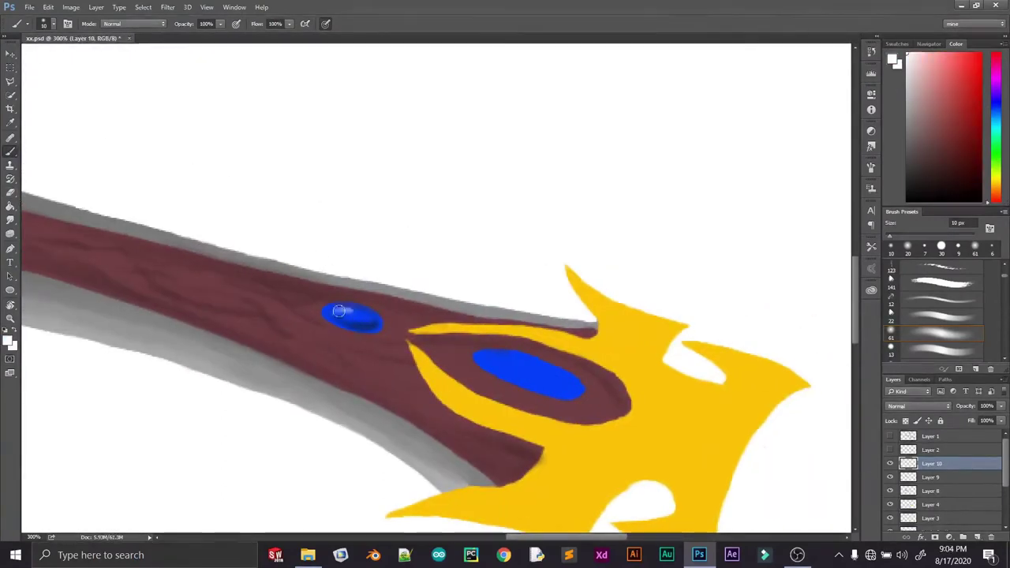
left_click(345, 313, "alt")
left_click_drag(495, 361, 524, 357)
left_click(944, 310)
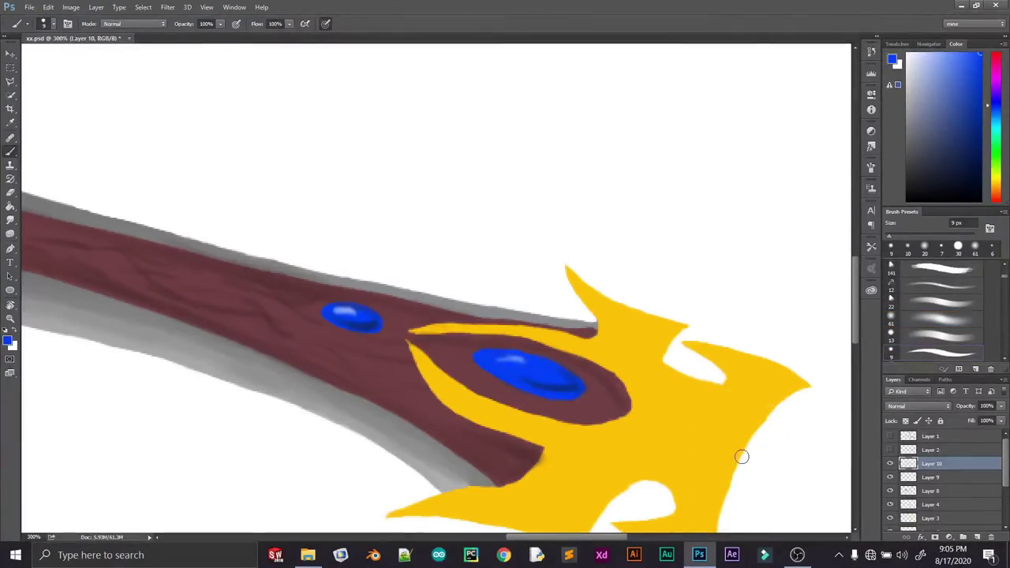
key("bracketright")
key("bracketright")
key("ctrl+0")
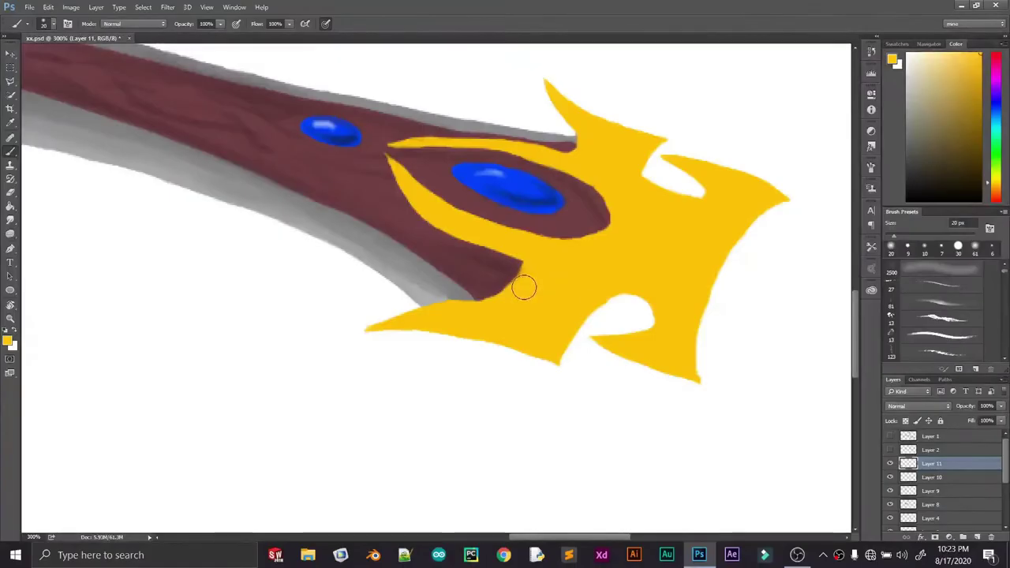
Shade the two guard prongs around the large gem in darker yellow with a small soft brush on the layer above the gems
left_click(907, 247)
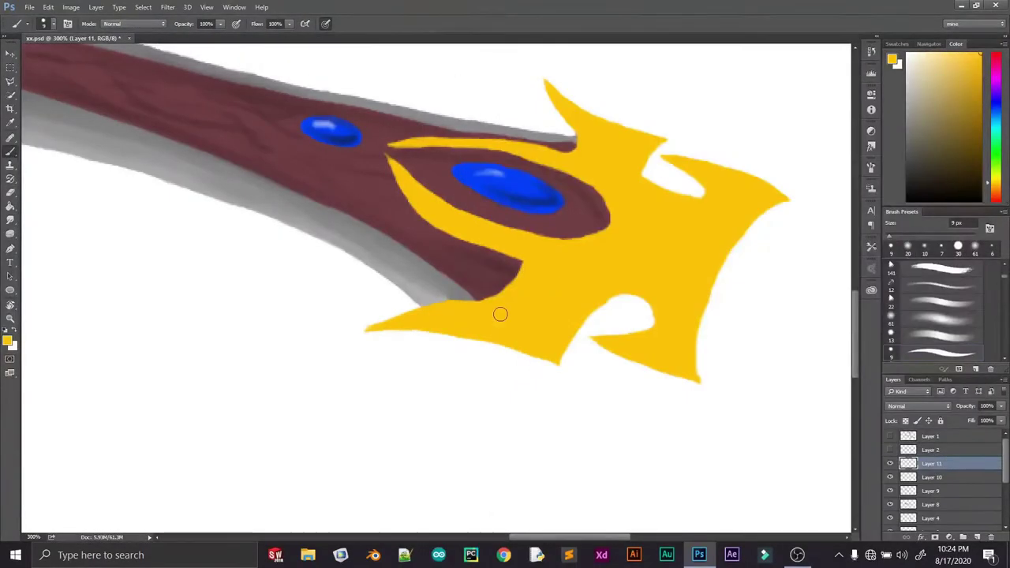
left_click(939, 318)
left_click(982, 92)
left_click(907, 247)
left_click_drag(392, 163, 518, 247)
left_click(773, 192, "alt")
left_click(463, 221, "alt")
key("bracketleft")
key("bracketleft")
key("bracketleft")
key("bracketleft")
key("bracketleft")
left_click_drag(557, 156, 706, 254)
Shade the undersides of the guard's lower spikes in darker yellow and clean the spill outside them with white at 6 px
mouse_move(549, 356)
left_mouse_down()
mouse_move(501, 342)
mouse_move(338, 338)
left_mouse_up()
key("ctrl+z")
key("bracketright")
key("bracketright")
key("bracketright")
mouse_move(556, 361)
left_mouse_down()
mouse_move(369, 340)
mouse_move(509, 340)
mouse_move(532, 357)
mouse_move(521, 326)
mouse_move(525, 341)
mouse_move(478, 324)
mouse_move(474, 337)
mouse_move(393, 341)
mouse_move(541, 346)
mouse_move(428, 327)
left_mouse_up()
left_click(446, 347, "alt")
mouse_move(494, 304)
left_mouse_down()
mouse_move(625, 278)
mouse_move(572, 355)
mouse_move(562, 344)
mouse_move(601, 298)
mouse_move(631, 347)
left_mouse_up()
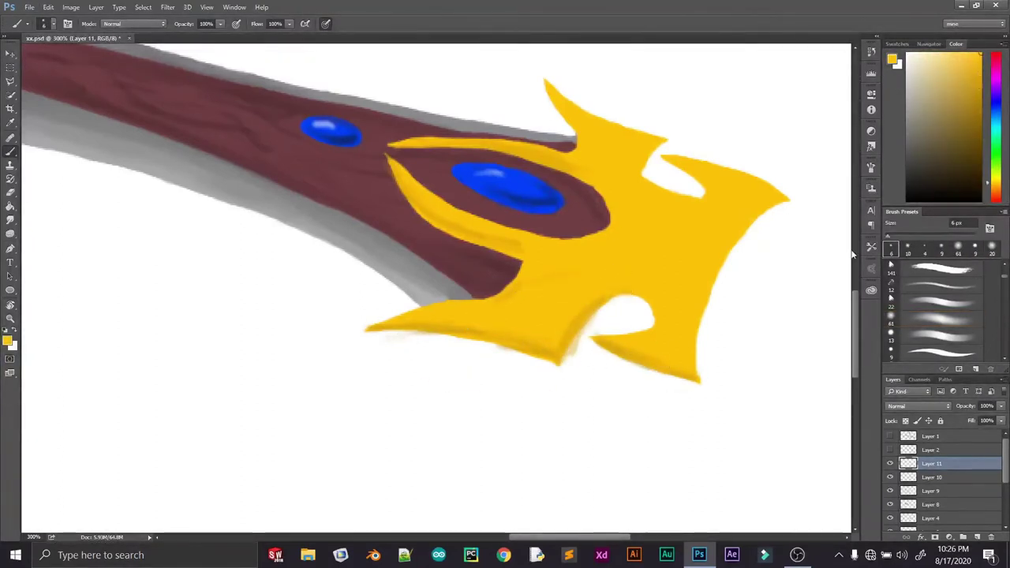
left_click(589, 326, "alt")
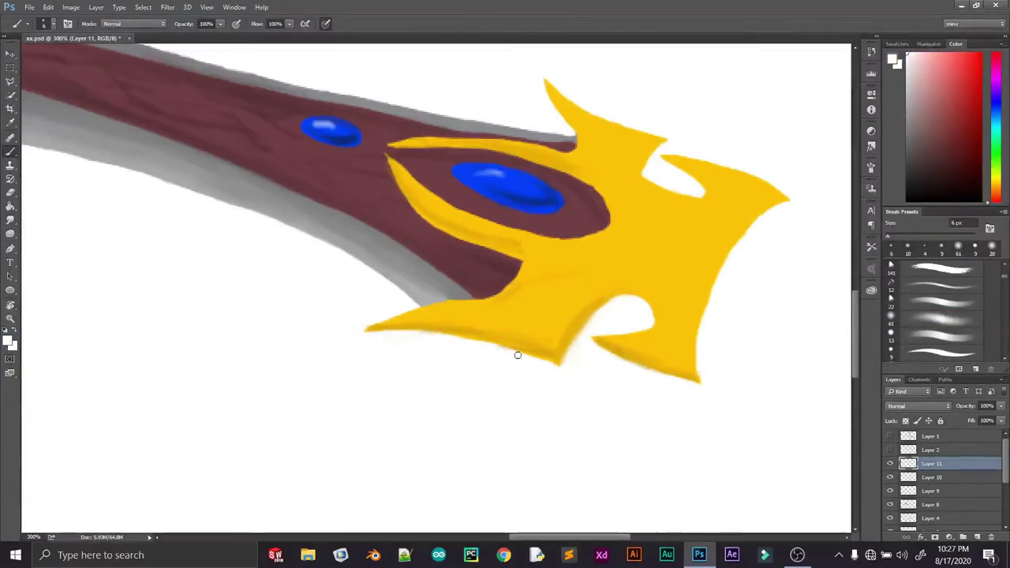
left_click(889, 251)
Shade the guard's upper spike in darker yellow at 10 px and 6 px, and tidy the lower prong's edge with dark red
left_click(599, 260, "alt")
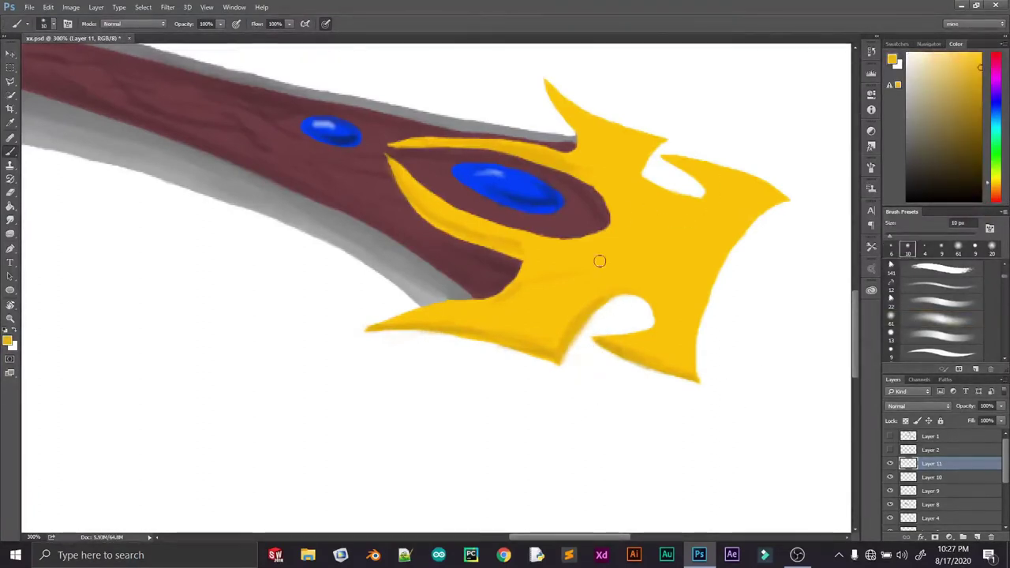
left_click(907, 246)
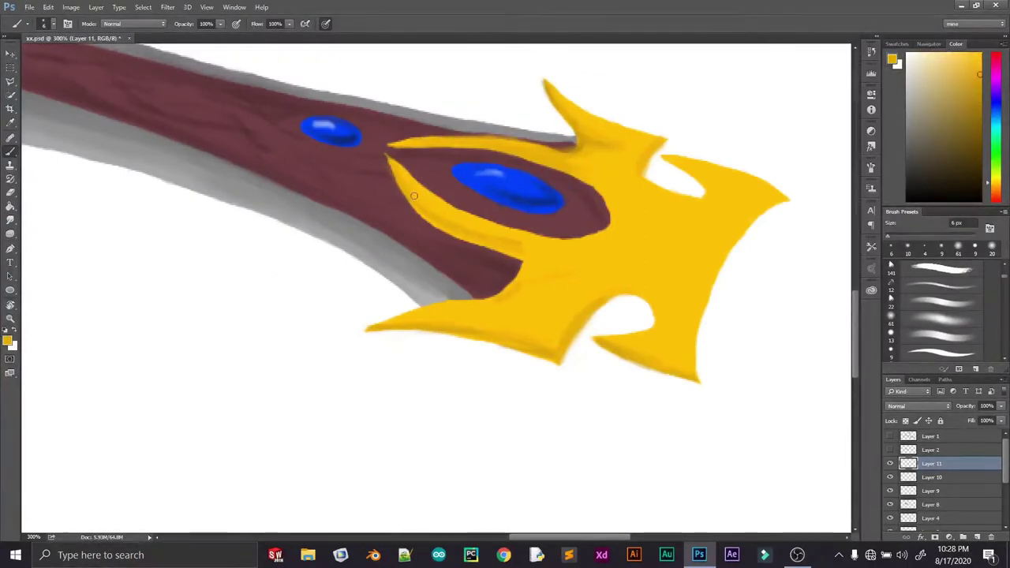
left_click(389, 203, "alt")
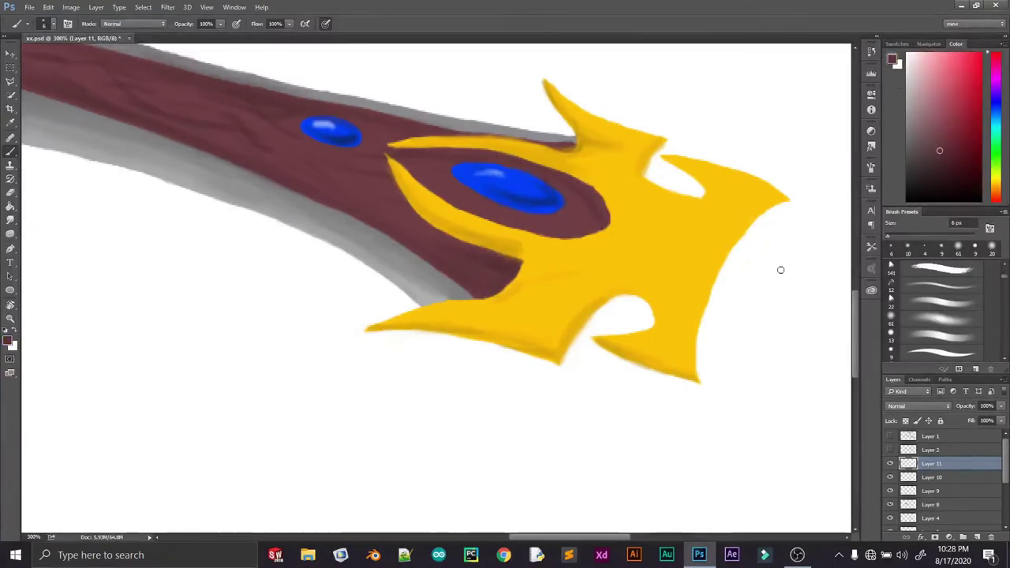
Paint faint bands across the guard's centre at 15 px, trim its outer edge with white and add a pale yellow highlight
left_click(629, 203, "alt")
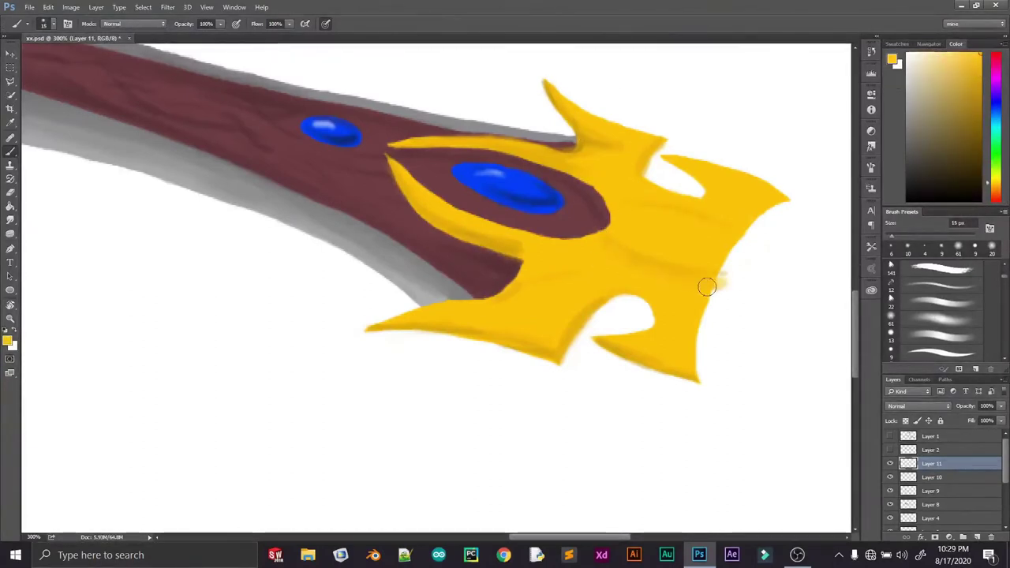
key("x")
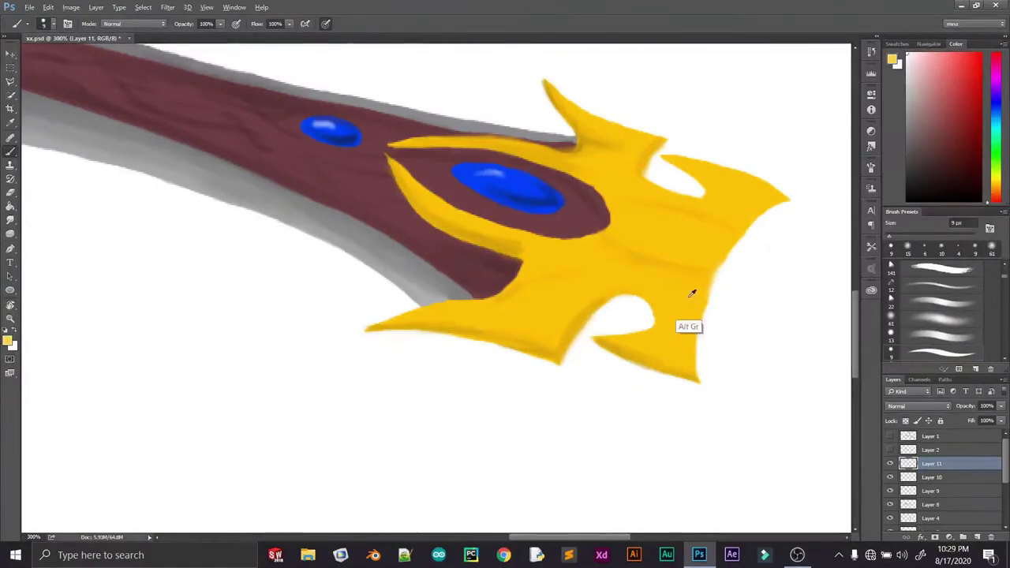
left_click(689, 296, "alt")
left_click_drag(706, 234, 655, 214)
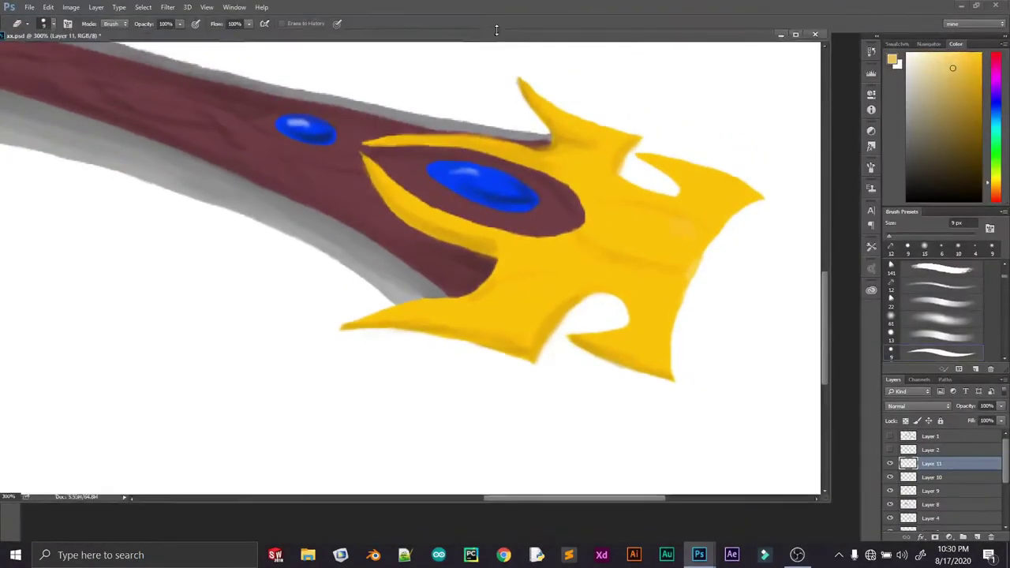
Draw engraved rings and thin streaks over the guard and its prongs in dark ochre with a 2 px brush
right_click(477, 174)
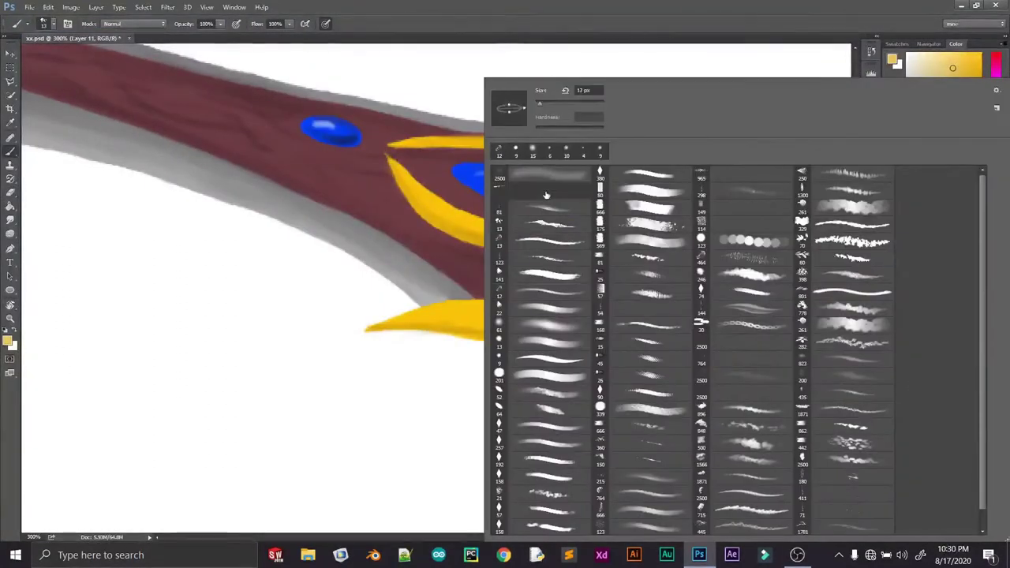
scroll(518, 353, "down", 1)
double_click(518, 354)
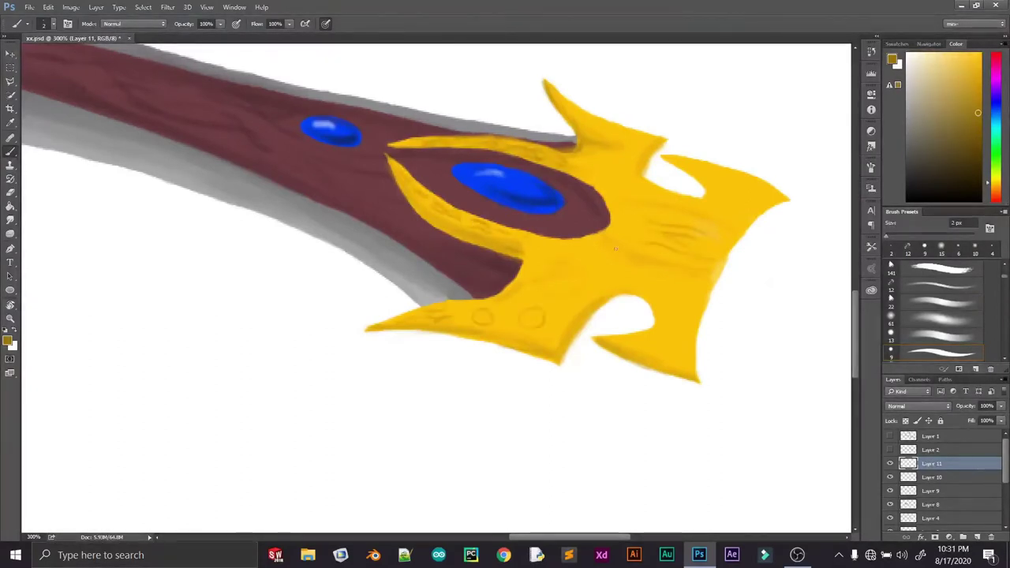
left_click_drag(550, 112, 626, 140)
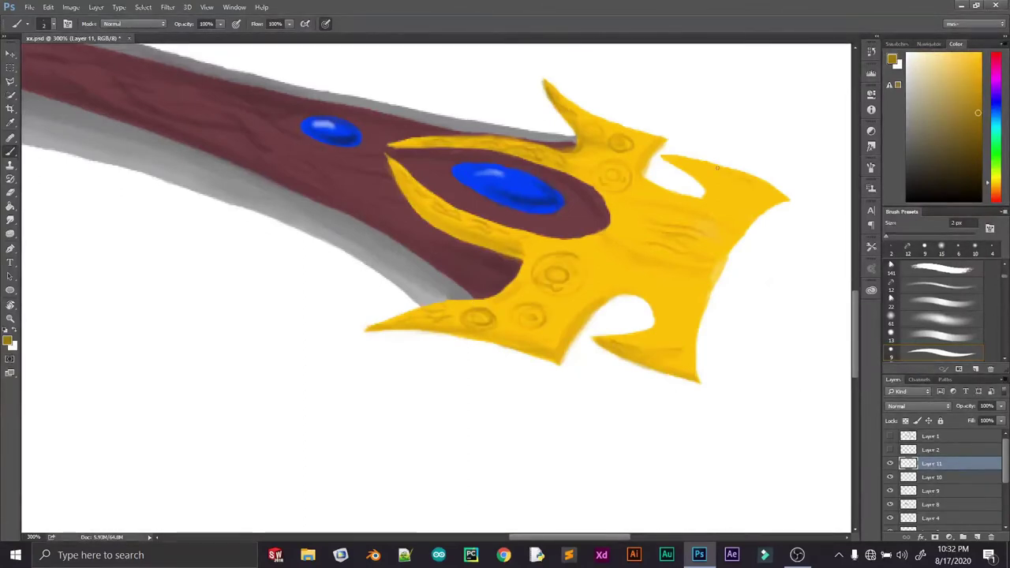
key("ctrl+0")
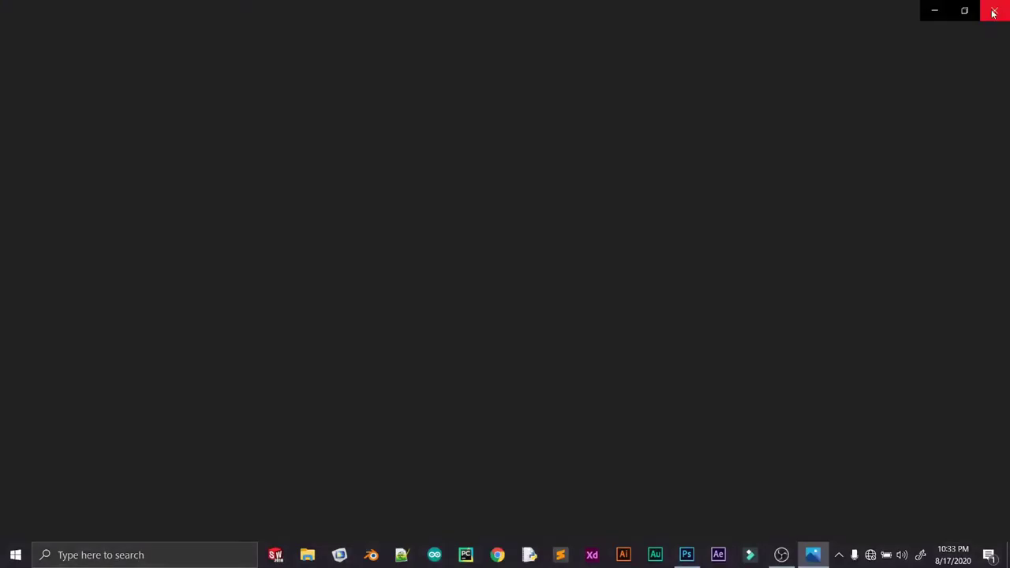
Close the image viewer, return to Photoshop and block in the grip in flat blue on a new layer at 57% opacity
left_click(993, 12)
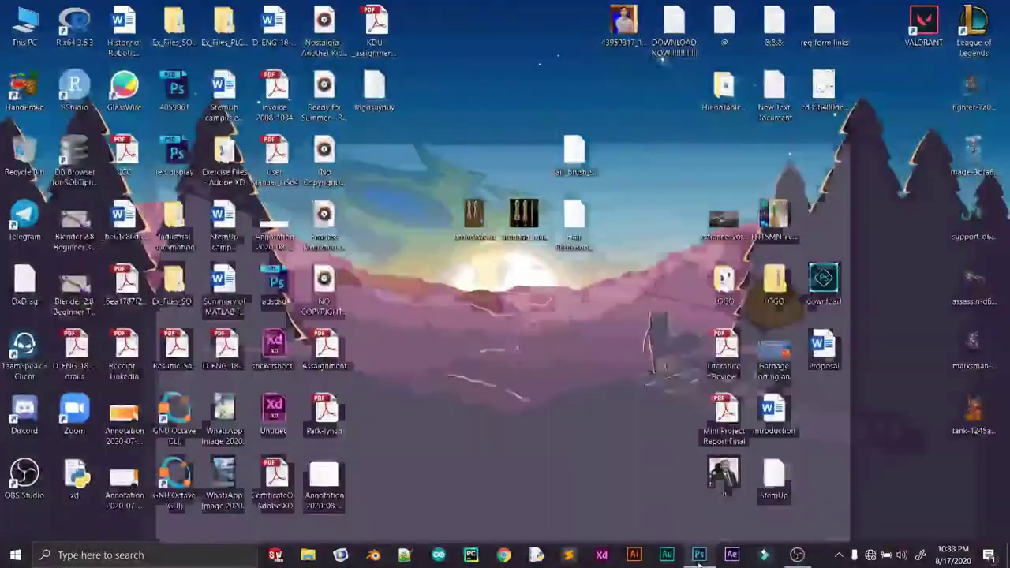
mouse_move(496, 175)
left_mouse_down()
mouse_move(722, 226)
mouse_move(489, 182)
mouse_move(450, 197)
left_mouse_up()
left_click_drag(964, 405, 930, 405)
key("x")
Erase the blue overspill outside the grip's outline with a 9 px eraser, then hide the outline layer
left_click(10, 194)
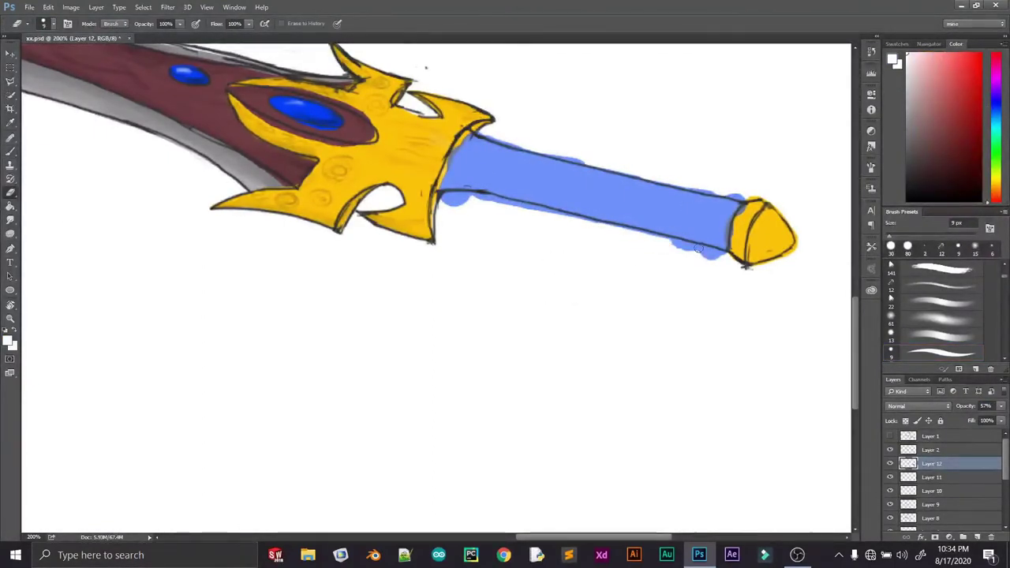
left_click_drag(735, 207, 699, 193)
left_click_drag(495, 139, 701, 189)
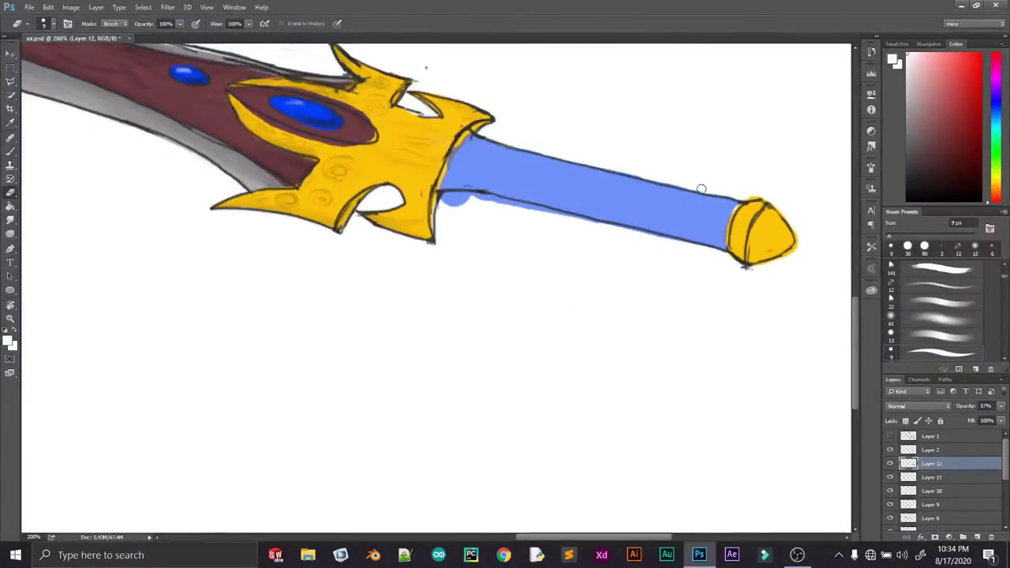
left_click_drag(439, 197, 613, 224)
key("ctrl+z")
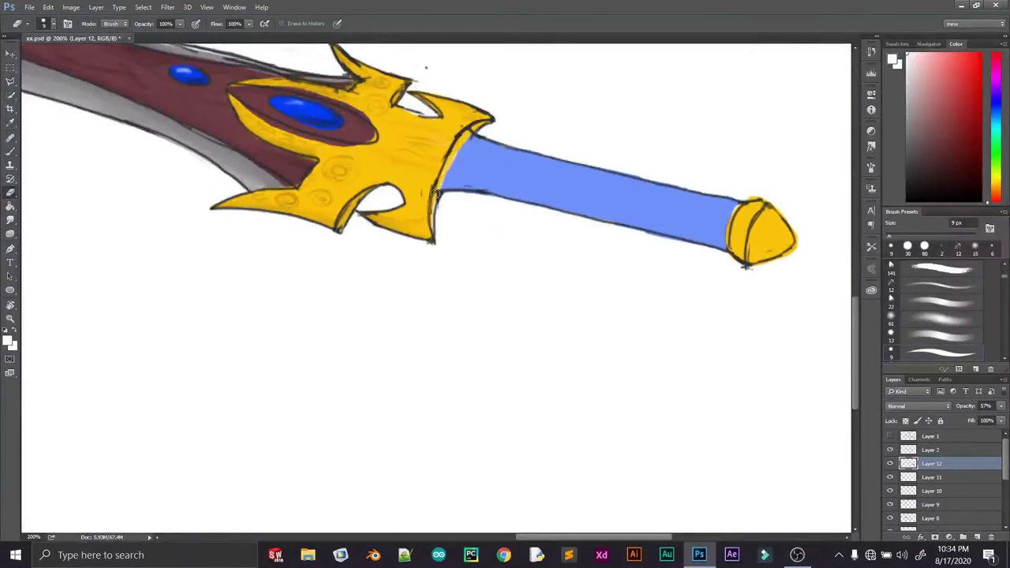
left_click(890, 449)
scroll(575, 153, "up", 2)
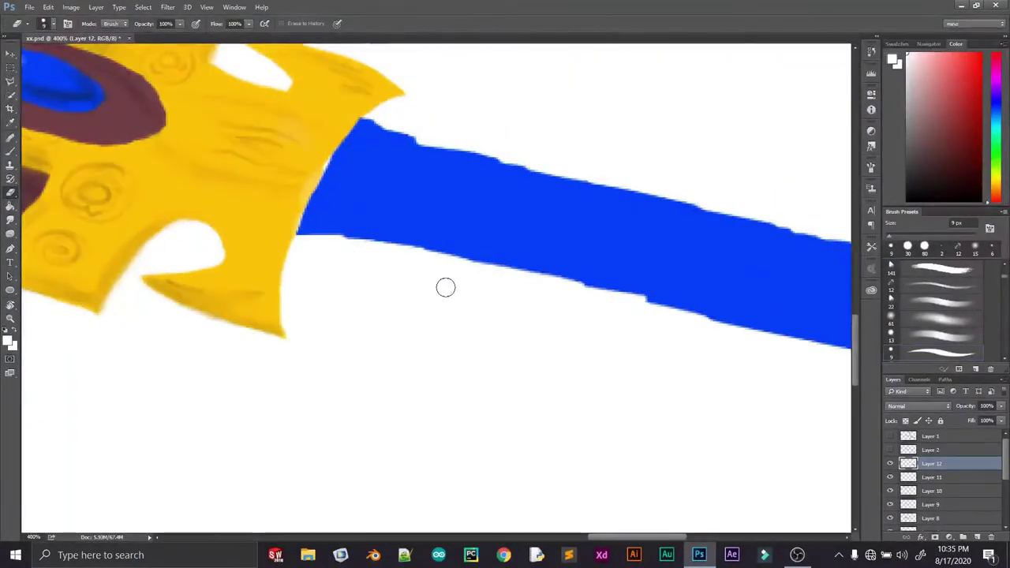
Rotate the canvas until the grip is nearly upright and smooth its edge near the pommel in blue at 10 px
key("r")
left_click_drag(445, 287, 552, 197)
key("b")
left_click(464, 163, "alt")
mouse_move(492, 131)
left_mouse_down()
mouse_move(496, 195)
mouse_move(463, 142)
left_mouse_up()
scroll(463, 142, "down", 3)
scroll(371, 226, "up", 6)
scroll(401, 173, "down", 5)
key("bracketleft")
key("bracketleft")
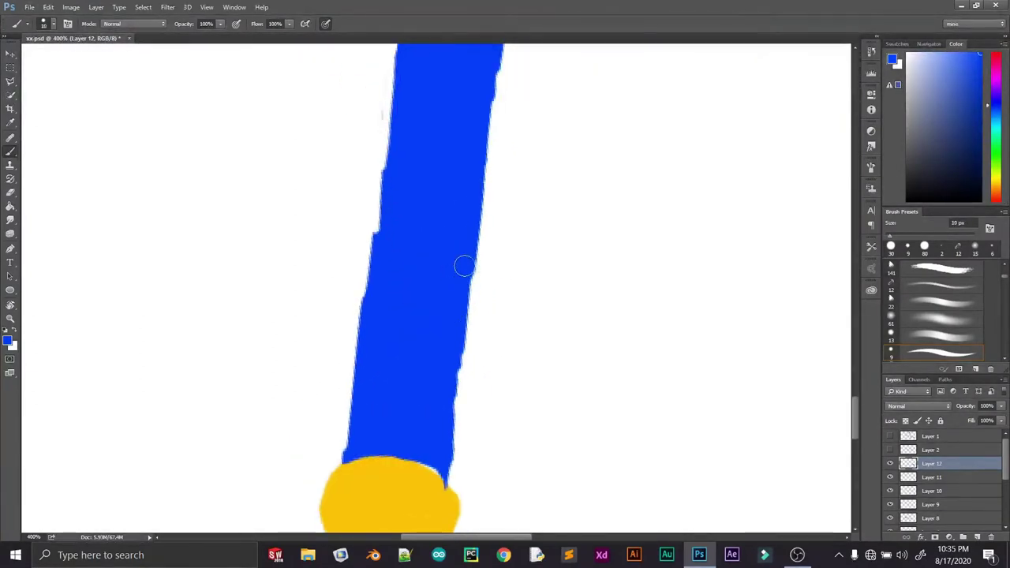
mouse_move(455, 295)
left_mouse_down()
mouse_move(450, 436)
mouse_move(442, 473)
left_mouse_up()
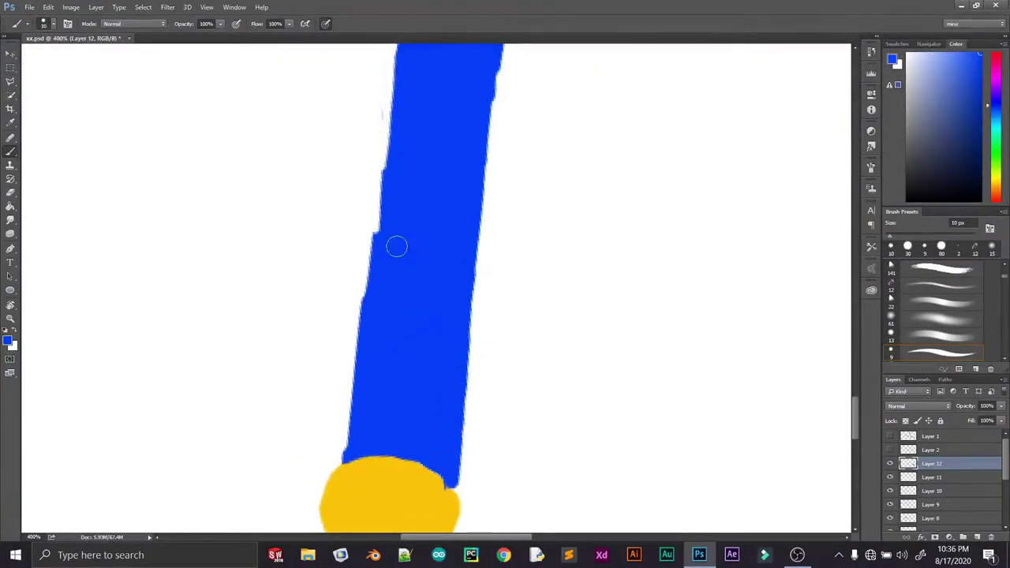
Even out the remaining jagged edges on both sides of the grip up to the guard with blue and white strokes
scroll(396, 247, "up", 5)
mouse_move(449, 259)
left_mouse_down()
mouse_move(395, 429)
mouse_move(389, 147)
mouse_move(438, 91)
mouse_move(500, 222)
mouse_move(497, 339)
left_mouse_up()
mouse_move(415, 81)
left_mouse_down()
mouse_move(410, 219)
mouse_move(382, 316)
left_mouse_up()
key("x")
scroll(378, 360, "down", 5)
left_click_drag(377, 229, 371, 322)
key("x")
left_click_drag(408, 117, 394, 254)
scroll(395, 334, "up", 5)
Move the grip layer below the guard and gem layers and erase the guard layer's white paint covering the grip
key("e")
scroll(395, 292, "up", 4)
scroll(395, 292, "left", 3)
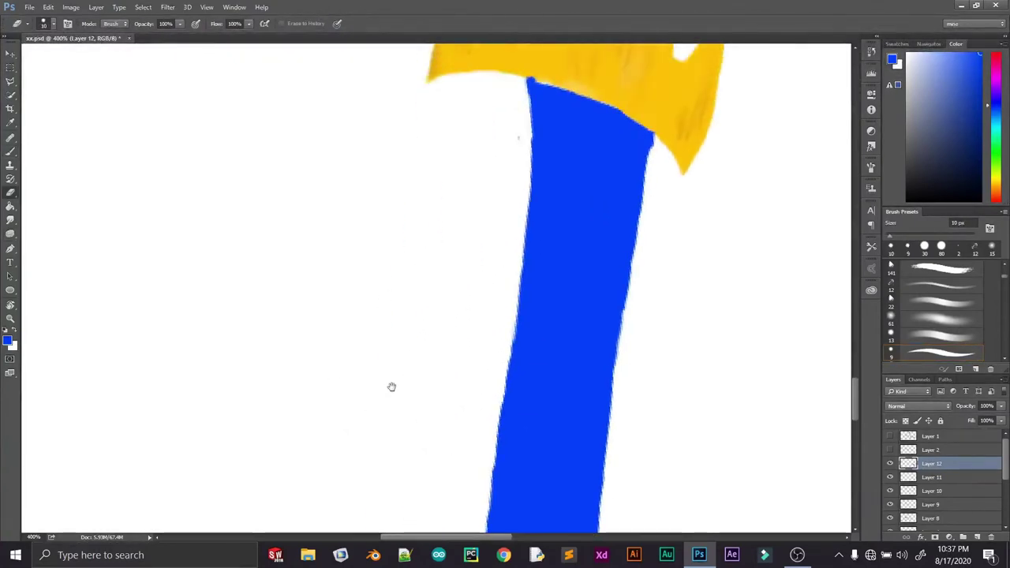
key("ctrl+[")
key("ctrl+[")
key("b")
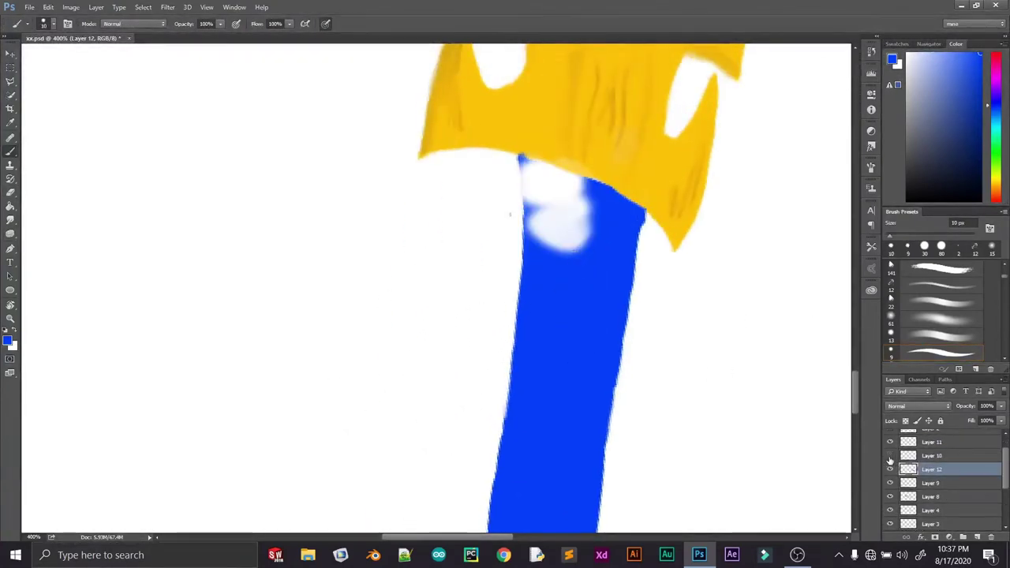
key("alt+]")
key("alt+]")
key("e")
mouse_move(568, 268)
left_mouse_down()
mouse_move(552, 193)
mouse_move(522, 163)
left_mouse_up()
Repaint the guard's edge around the grip in yellow at 10 px and touch up the grip's corner in blue
key("b")
left_click(536, 150, "alt")
mouse_move(446, 159)
left_mouse_down()
mouse_move(530, 173)
mouse_move(529, 162)
mouse_move(654, 236)
mouse_move(649, 210)
mouse_move(686, 249)
left_mouse_up()
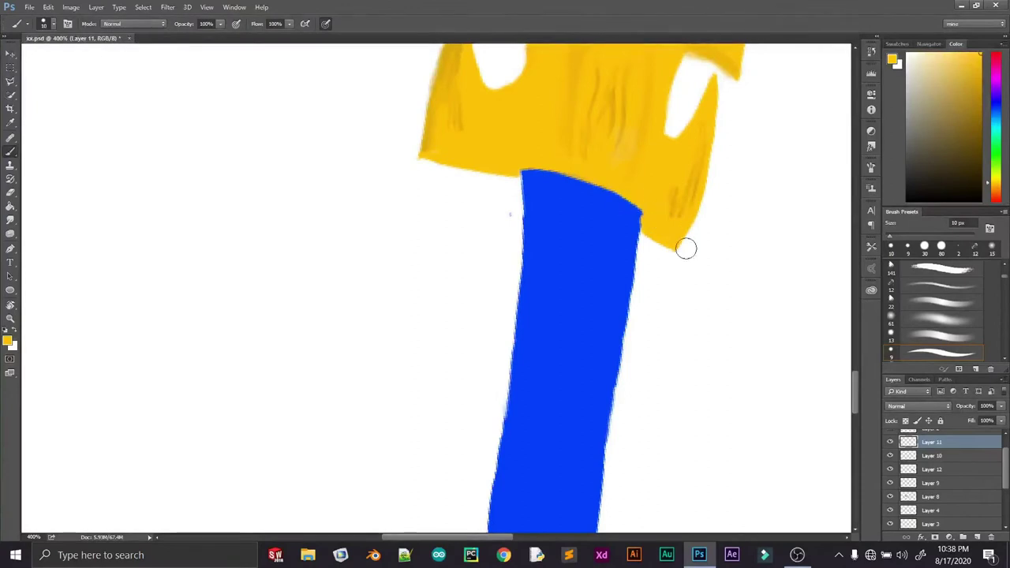
key("alt+[")
key("alt+[")
key("alt+[")
left_click(628, 226, "alt")
key("alt+]")
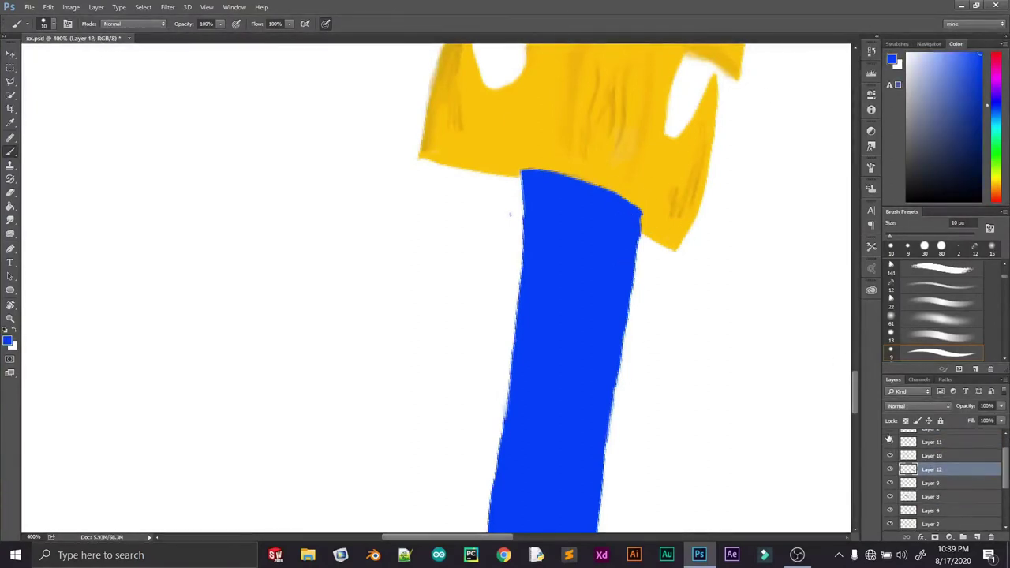
Trim the guard's pointed corner and the grip's side beneath it with white on the guard layer, reducing the brush to 6 px
key("x")
key("shift+alt+BackSpace")
key("ctrl+z")
key("alt+]")
key("alt+]")
left_click_drag(642, 230, 590, 354)
scroll(930, 473, "up", 1)
left_click(890, 464)
left_click(889, 463)
key("bracketleft")
key("bracketleft")
key("bracketleft")
key("bracketleft")
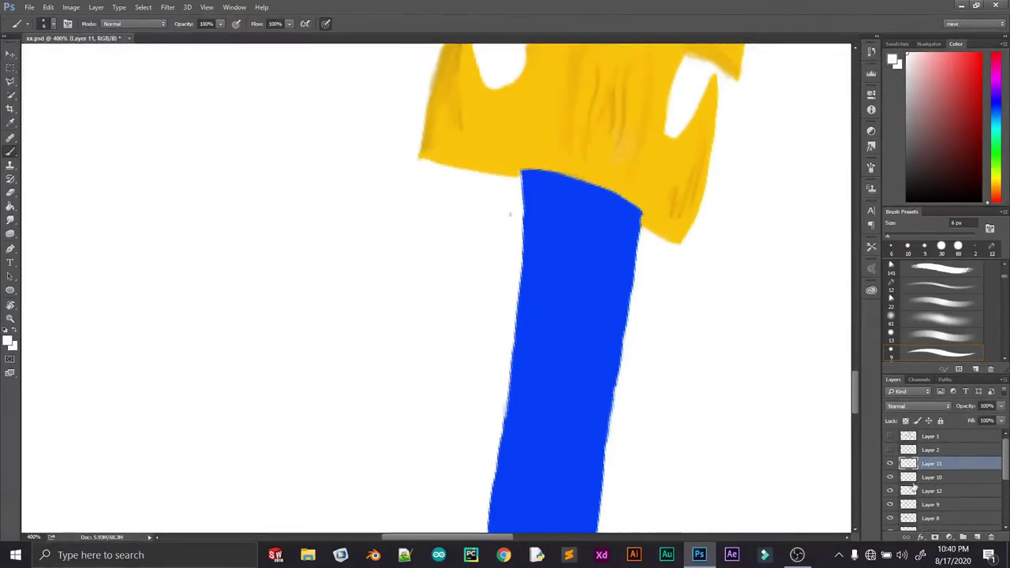
Shade the guard's grip-side edge in darker yellow with a soft 8 px brush and clean its outside with white at 9 px
left_click(430, 154, "alt")
key("comma")
key("comma")
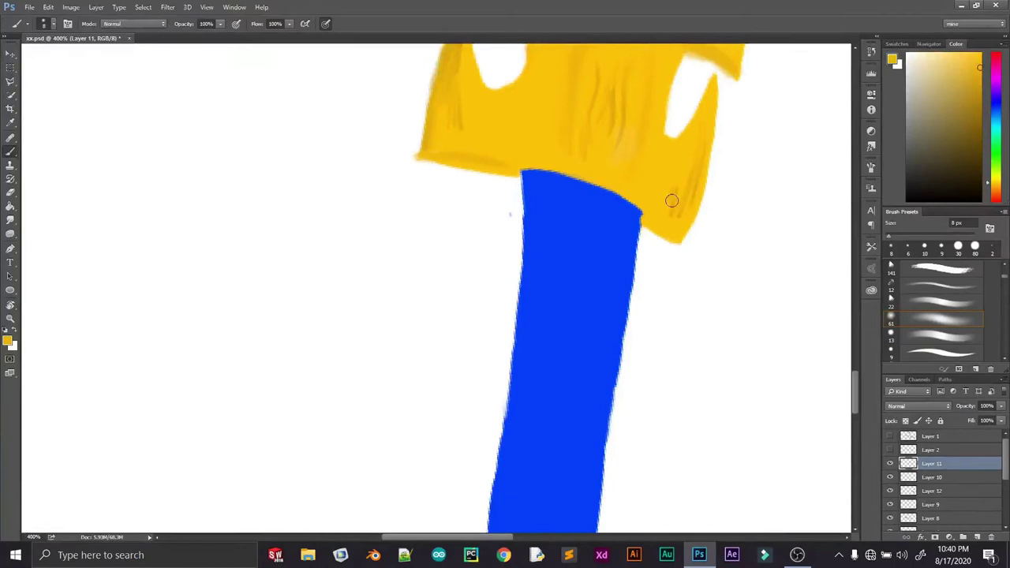
left_click_drag(572, 177, 516, 170)
key("period")
key("period")
key("x")
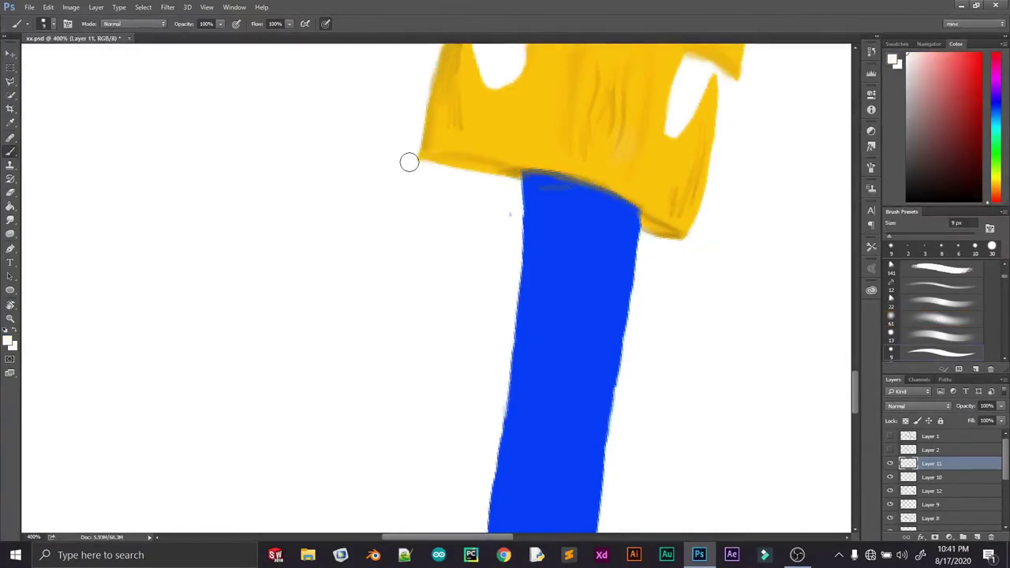
Paint three slanted dark brown wrap bands across the blue grip with the brush at 9 px and 7 px
left_click(571, 231, "alt")
scroll(563, 244, "down", 3)
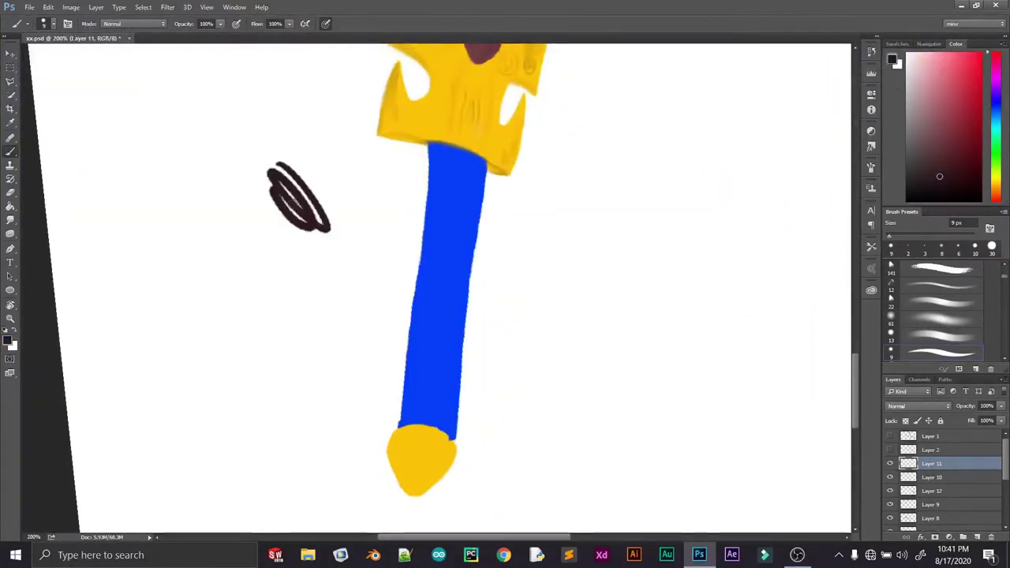
key("super+d")
key("super+d")
left_click_drag(427, 172, 482, 192)
mouse_move(423, 207)
left_mouse_down()
mouse_move(420, 262)
mouse_move(445, 319)
mouse_move(437, 394)
mouse_move(475, 105)
mouse_move(463, 198)
mouse_move(432, 186)
mouse_move(443, 209)
mouse_move(490, 214)
left_mouse_up()
mouse_move(414, 272)
left_mouse_down()
mouse_move(473, 293)
mouse_move(425, 278)
mouse_move(433, 310)
mouse_move(457, 317)
mouse_move(418, 267)
mouse_move(469, 304)
left_mouse_up()
key("ctrl+z")
mouse_move(404, 351)
left_mouse_down()
mouse_move(435, 387)
mouse_move(406, 375)
left_mouse_up()
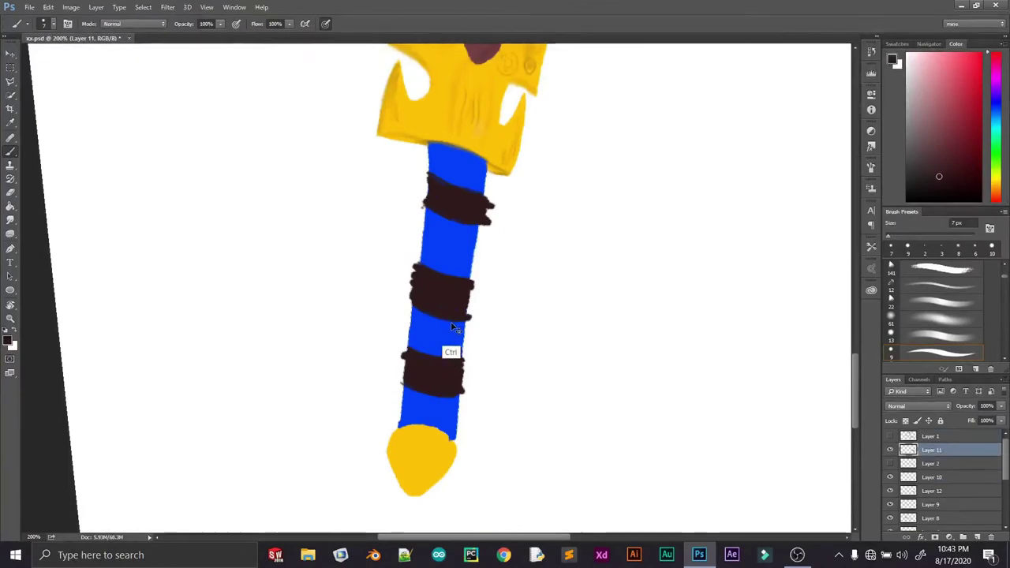
Erase the overhanging ends of the three dark wrap bands along both sides of the grip with the eraser at 8 px
key("ctrl+plus")
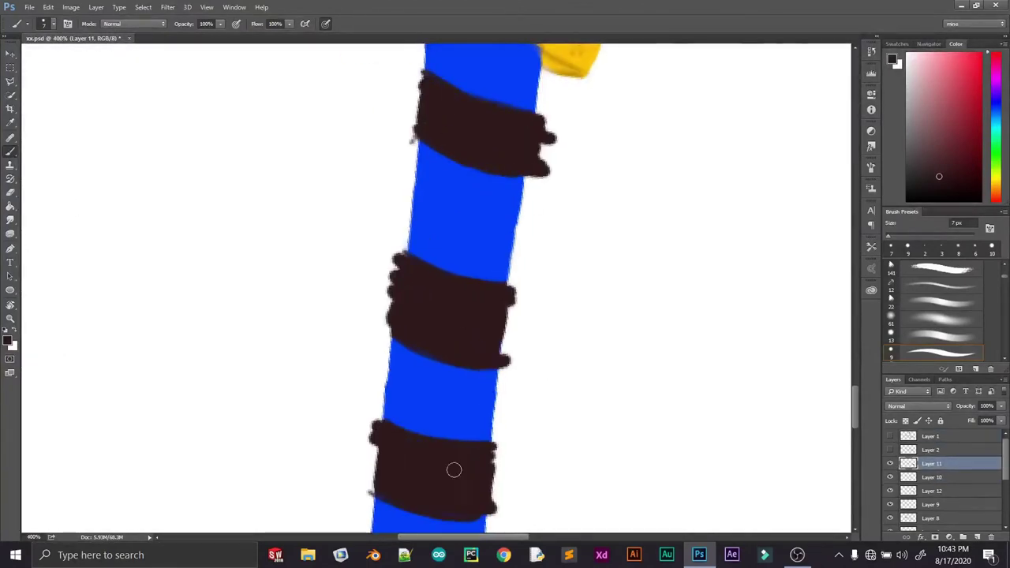
key("e")
left_click_drag(418, 69, 411, 120)
key("bracketleft")
key("bracketleft")
key("bracketleft")
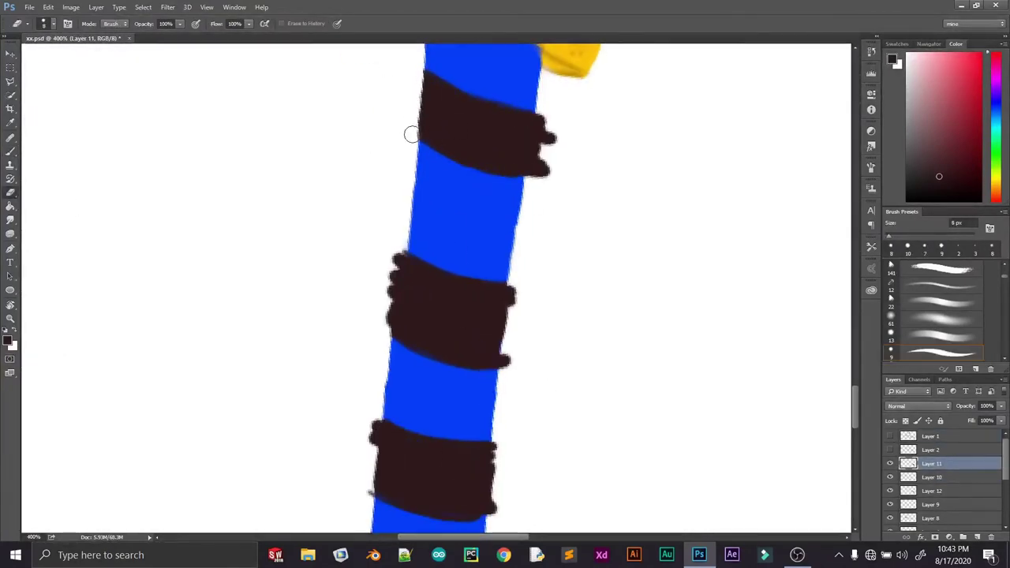
left_click_drag(551, 116, 536, 169)
left_click_drag(391, 262, 407, 360)
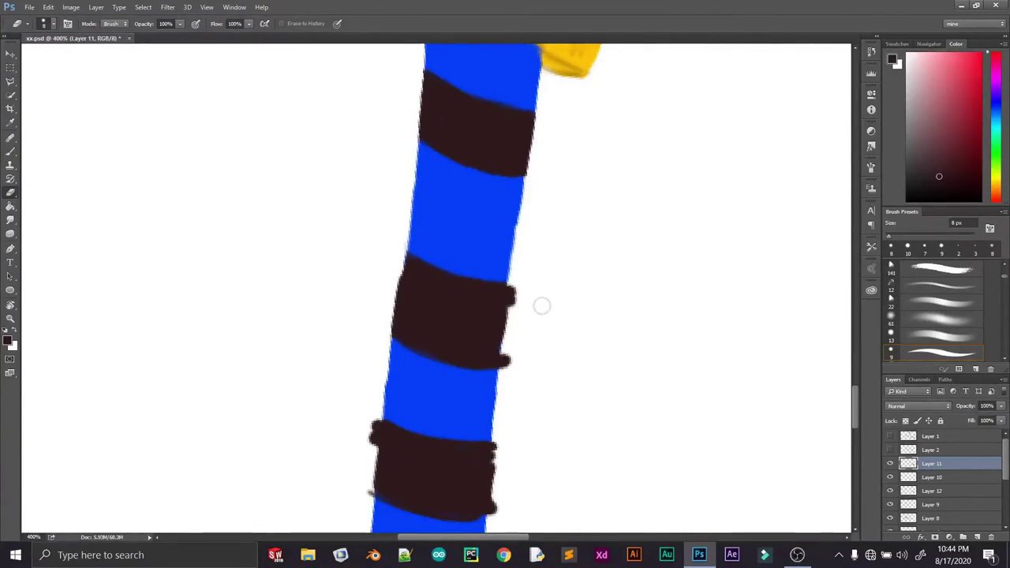
left_click_drag(497, 440, 494, 515)
Reorder the layers so Layer 11 sits beneath Layer 10 and the blue grip's Layer 12 sits beneath Layer 8
key("b")
key("bracketleft")
key("bracketleft")
scroll(542, 460, "down", 3)
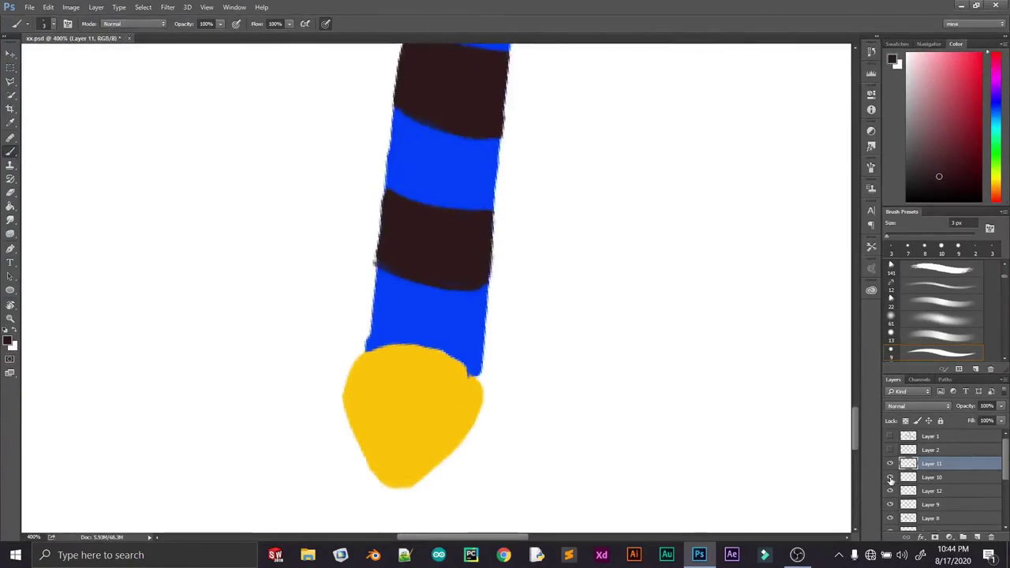
scroll(917, 505, "down", 1)
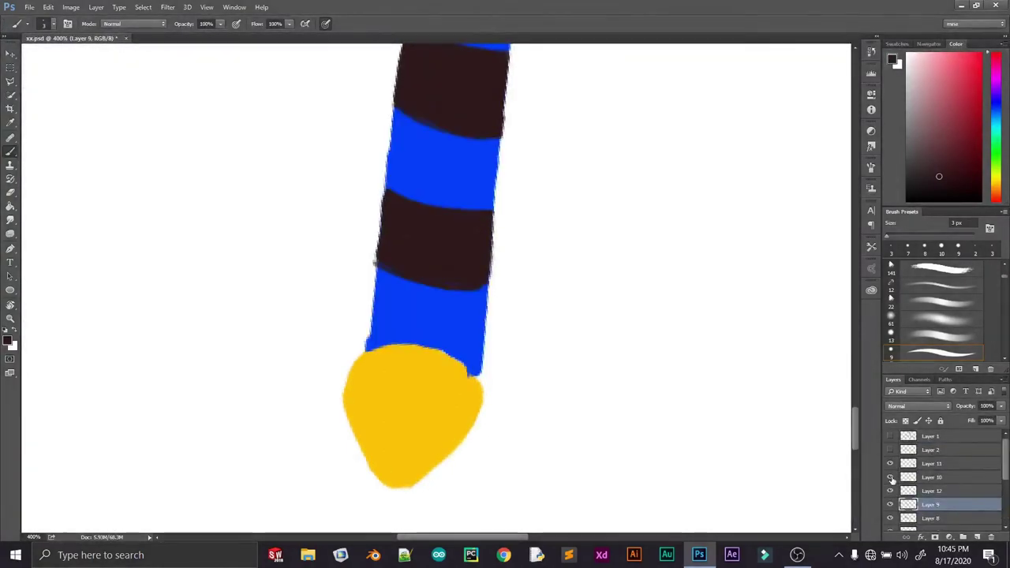
left_click(915, 479)
left_click(931, 492, "shift")
left_click(930, 464, "shift")
key("ctrl+e")
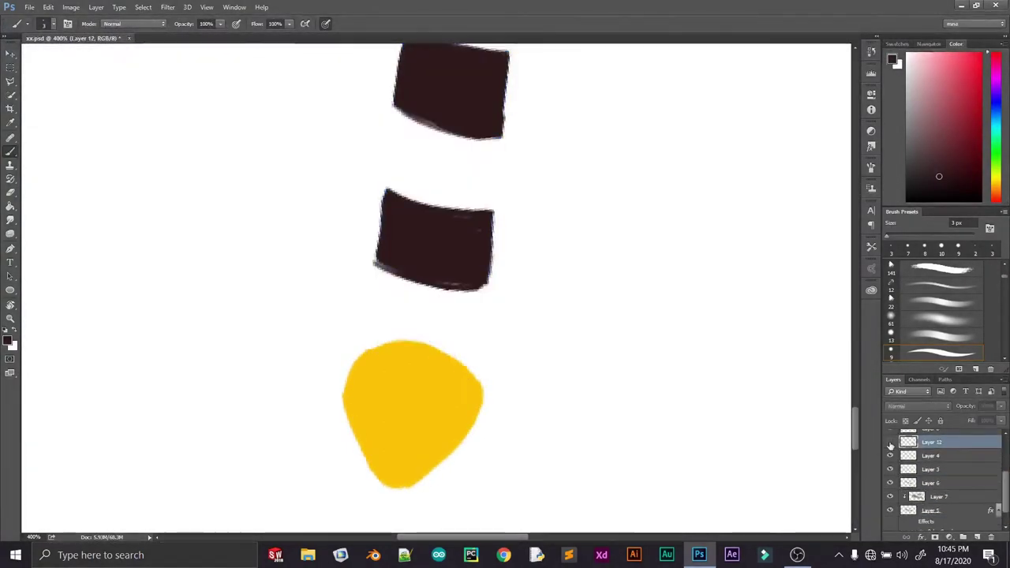
scroll(642, 350, "up", 5)
left_click(550, 338, "ctrl")
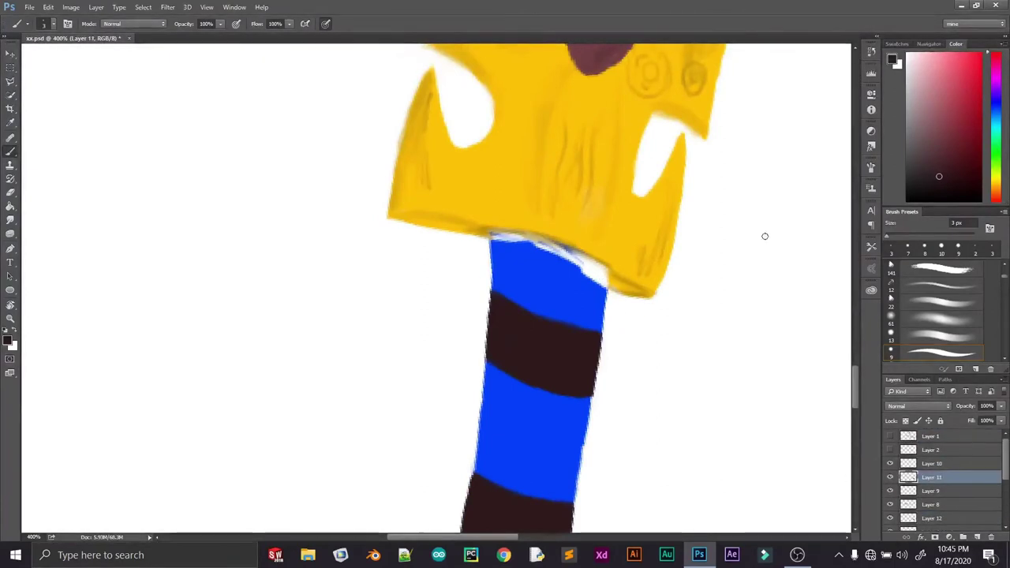
Sample the grip's blue and erase the white strip between guard and grip on Layer 8 with the 8 px eraser
left_click(514, 233, "alt")
left_click(544, 426, "alt")
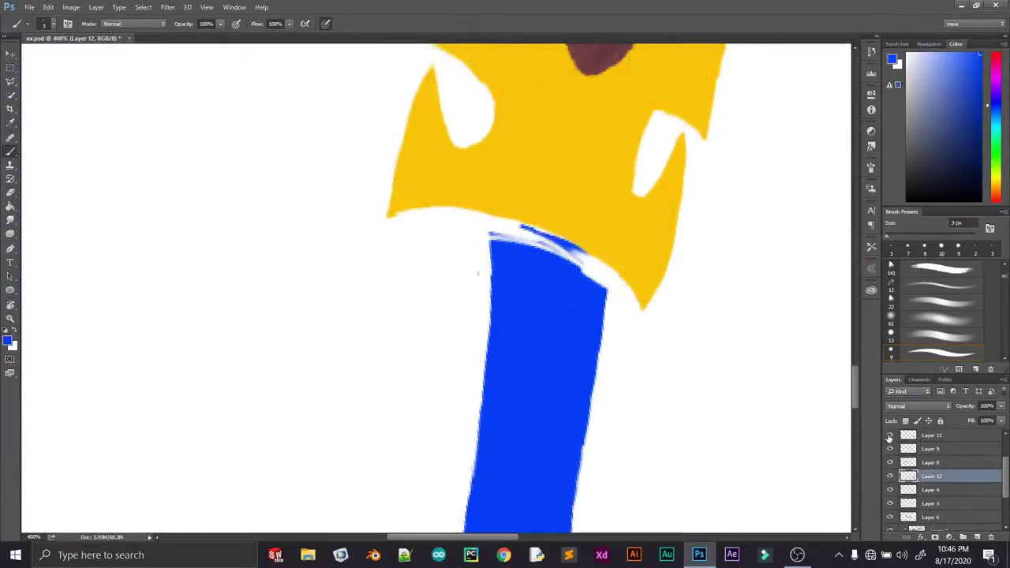
key("e")
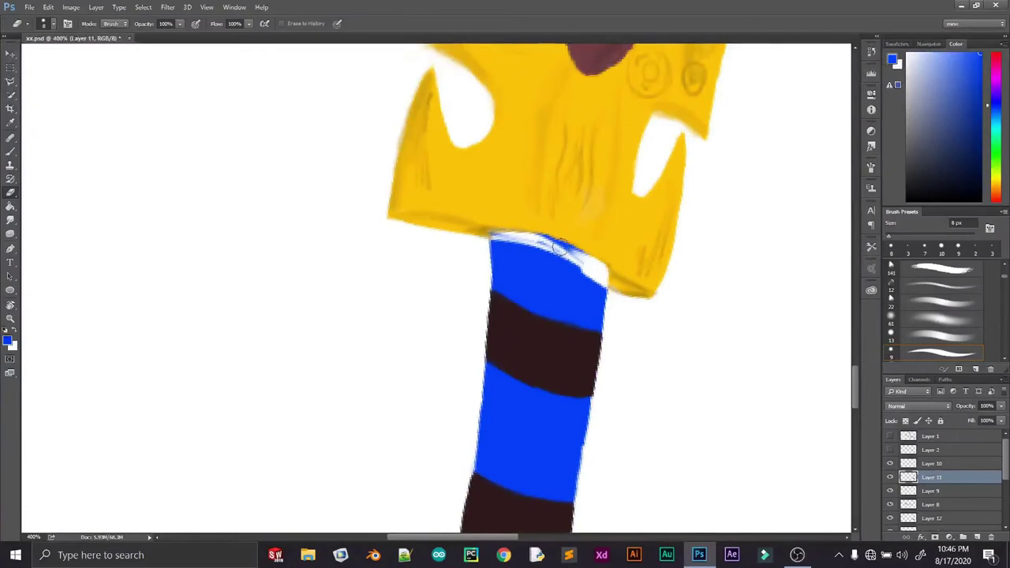
scroll(1002, 473, "down", 2)
left_click(995, 465)
key("b")
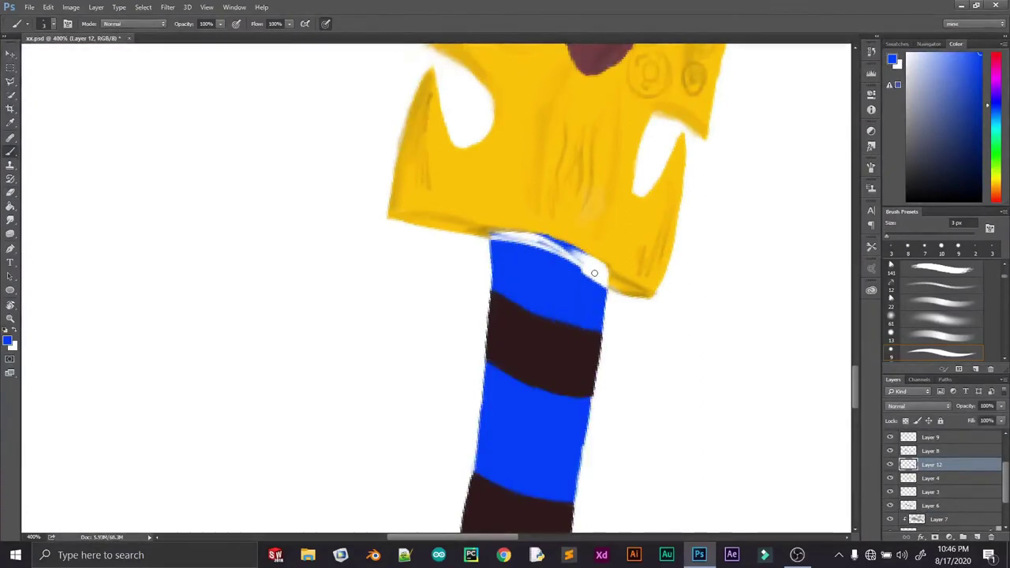
left_click(934, 451)
key("e")
mouse_move(603, 264)
left_mouse_down()
mouse_move(593, 287)
mouse_move(563, 251)
left_mouse_up()
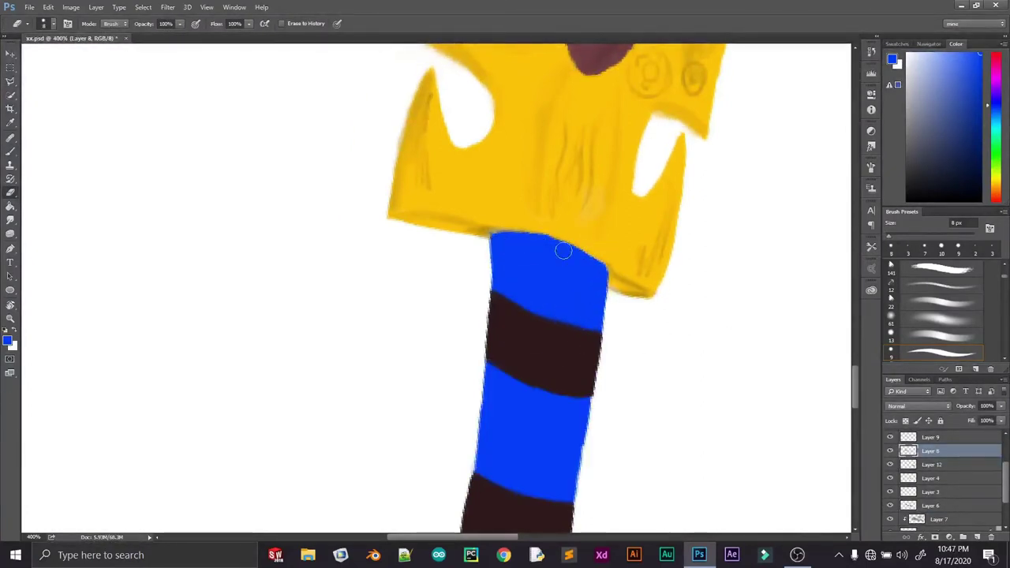
Clean up the jagged corner of the blue grip where it meets the pommel, working on Layer 12
scroll(564, 252, "down", 6)
key("alt+[")
key("b")
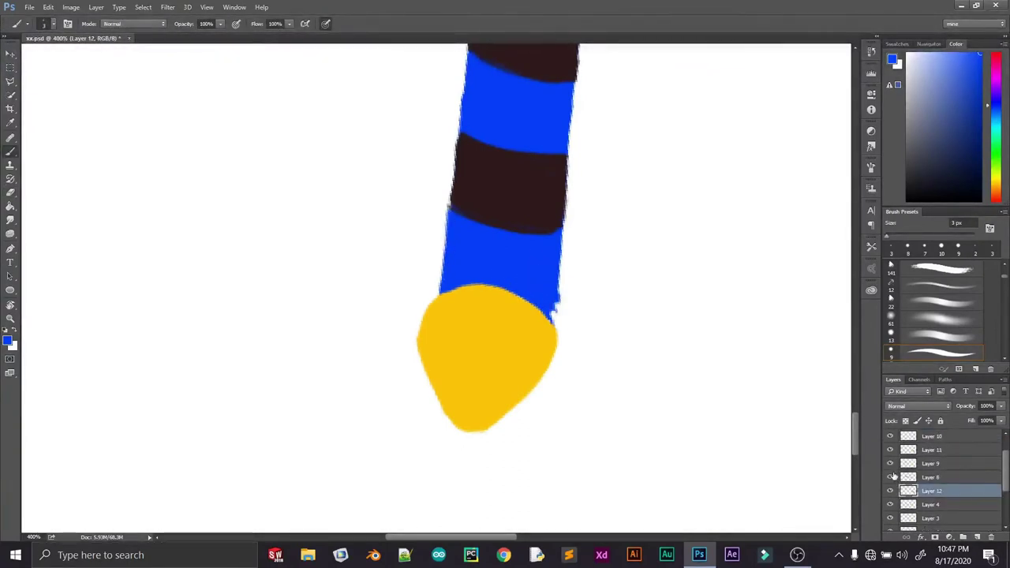
scroll(889, 466, "up", 2)
key("e")
key("alt+]")
key("b")
Shade the yellow pommel on Layer 8 with darker yellow at 45 px and paint fine details at 2 px
left_click(488, 349, "alt")
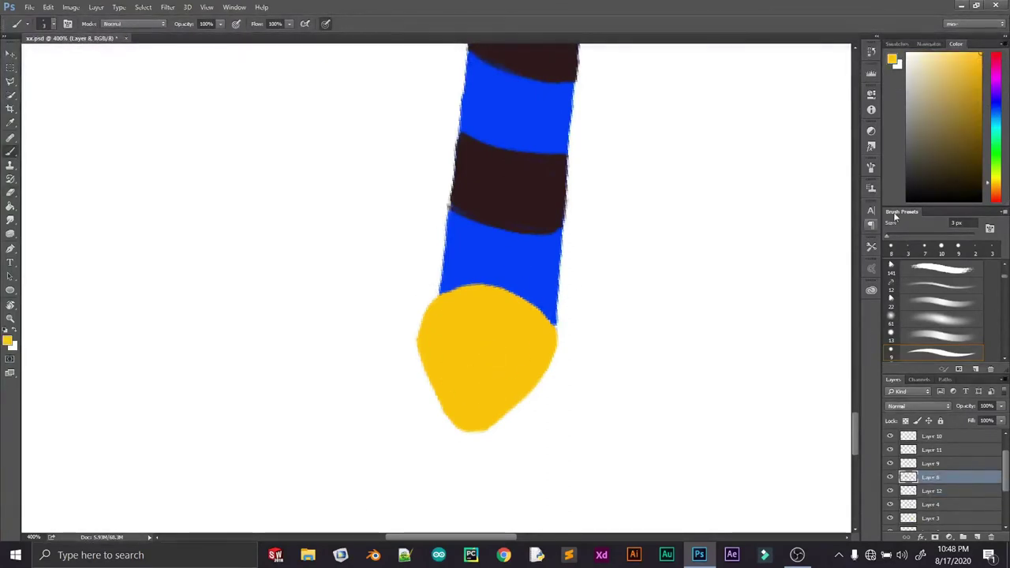
mouse_move(490, 335)
left_mouse_down()
mouse_move(463, 340)
mouse_move(478, 410)
left_mouse_up()
left_click_drag(521, 315, 457, 363)
left_click_drag(426, 316, 436, 323)
key("[")
key("[")
key("[")
key("[")
key("[")
key("[")
key("[")
key("[")
key("[")
key("[")
key("[")
key("[")
key("[")
mouse_move(514, 333)
left_mouse_down()
mouse_move(464, 306)
mouse_move(440, 342)
mouse_move(435, 366)
mouse_move(535, 365)
mouse_move(468, 428)
mouse_move(501, 295)
mouse_move(433, 307)
left_mouse_up()
Shade the grip in darker blue on Layer 12 with a soft 61 px brush and erase the spill along its side
scroll(316, 473, "up", 3)
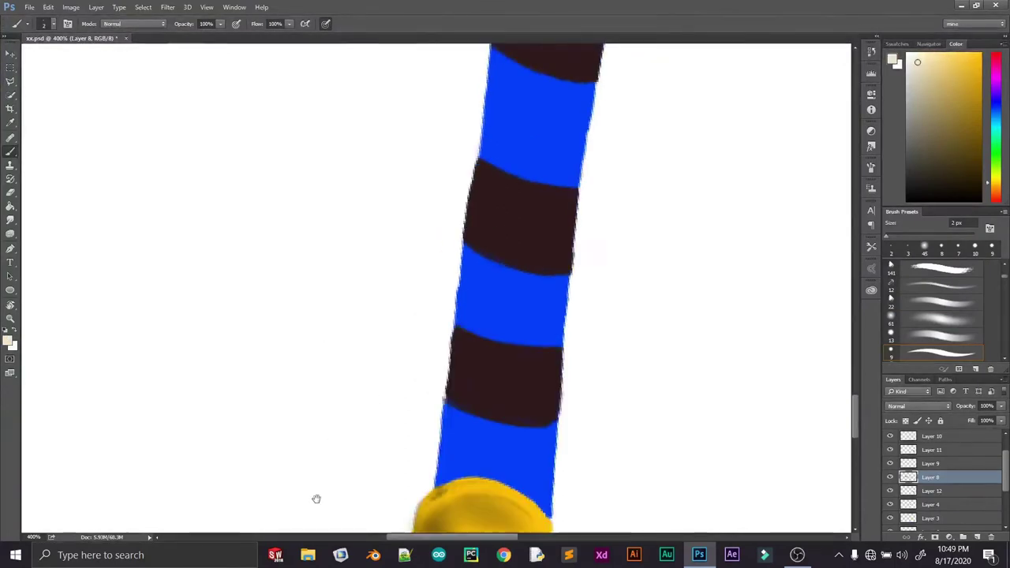
scroll(334, 396, "down", 5)
scroll(334, 397, "up", 3)
scroll(888, 523, "up", 1)
left_click(931, 518)
left_click(891, 320)
left_click(996, 104)
left_click(976, 144)
mouse_move(442, 193)
left_mouse_down()
mouse_move(431, 322)
mouse_move(455, 182)
mouse_move(424, 436)
left_mouse_up()
key("ctrl+alt+z")
key("ctrl+alt+z")
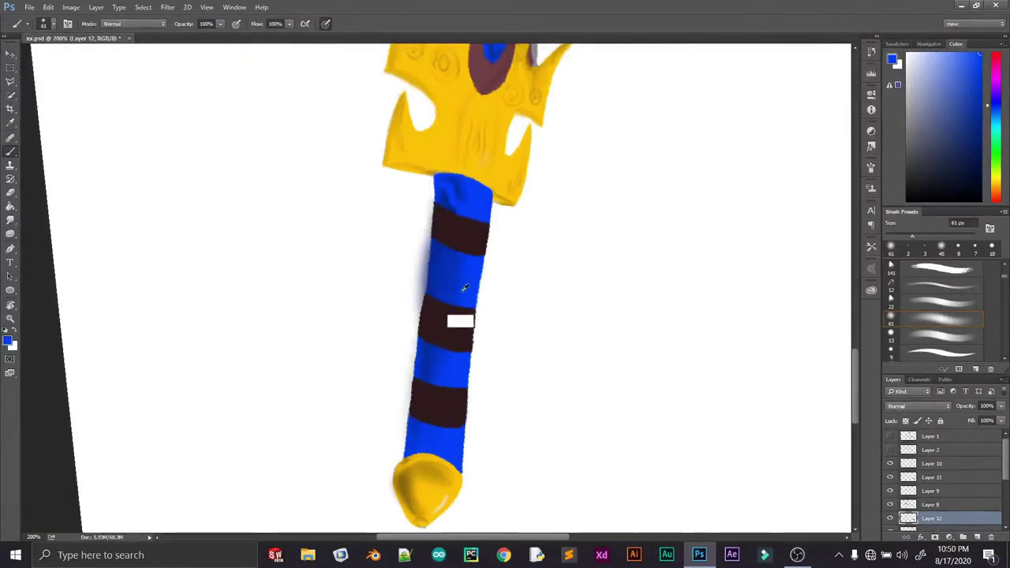
key("e")
mouse_move(425, 200)
left_mouse_down()
mouse_move(420, 317)
mouse_move(403, 370)
left_mouse_up()
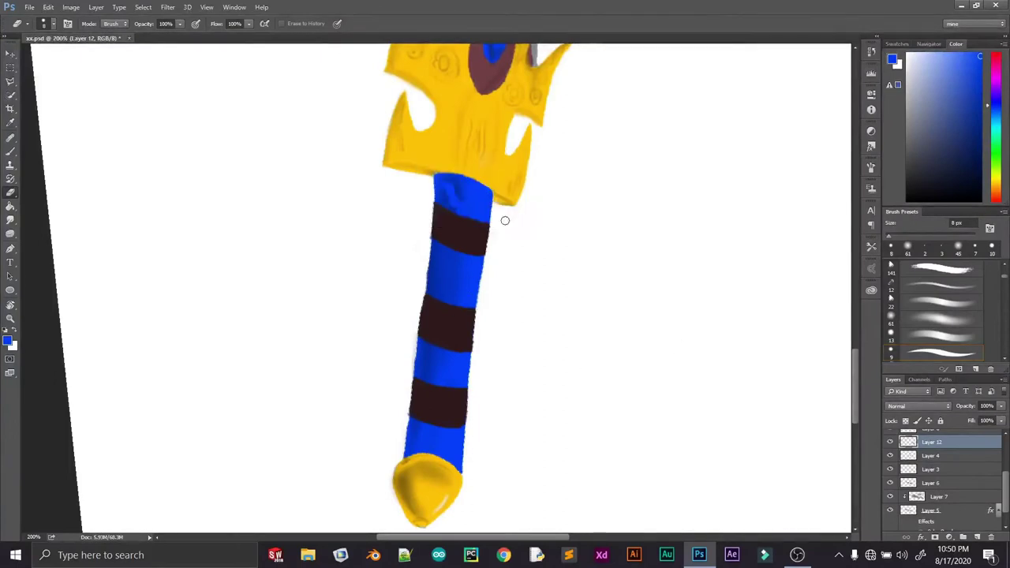
Paint out the stray grey marks around the blade in white on Layer 11 with a soft 45 px brush
key("b")
key("x")
key("alt+]")
key("alt+]")
key("alt+]")
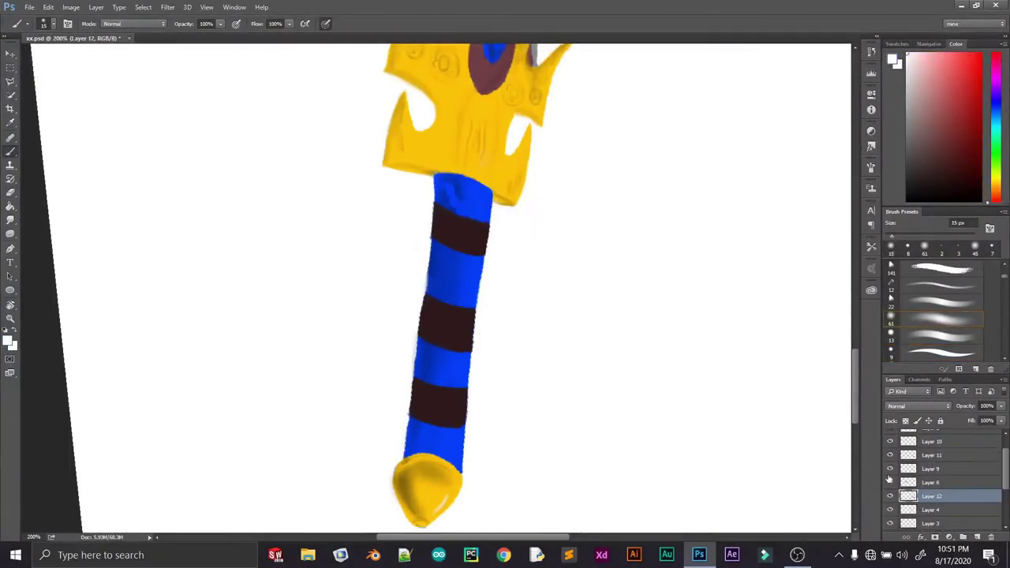
key("ctrl+0")
mouse_move(419, 271)
left_mouse_down()
mouse_move(468, 316)
mouse_move(426, 268)
left_mouse_up()
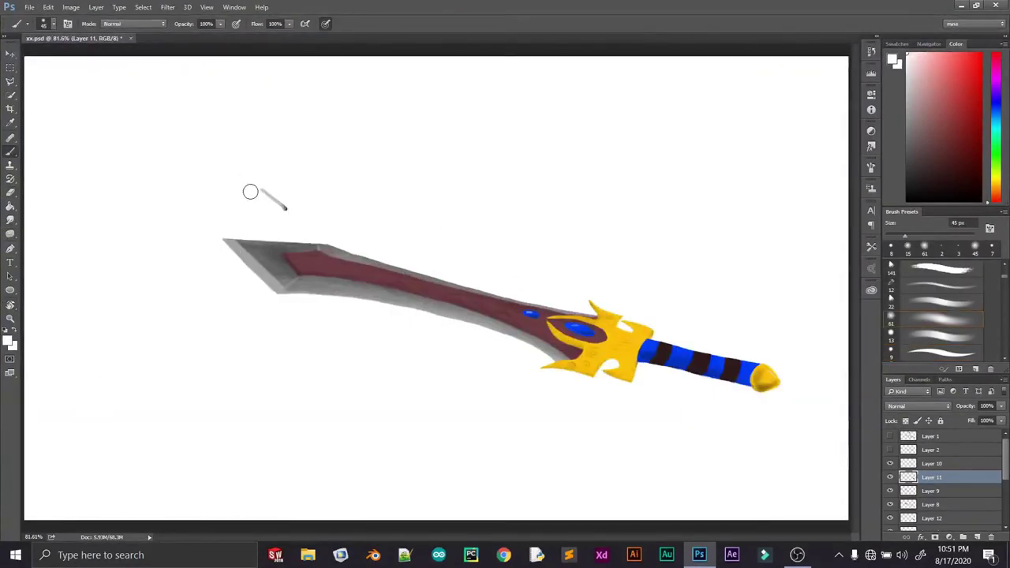
mouse_move(227, 260)
left_mouse_down()
mouse_move(236, 286)
mouse_move(442, 311)
left_mouse_up()
left_click_drag(162, 237, 235, 292)
Paint a soft grey shadow beneath the sword on new Layer 13, using the soft brush at 80 px and 25 px
key("bracketright")
key("bracketright")
key("bracketright")
key("bracketright")
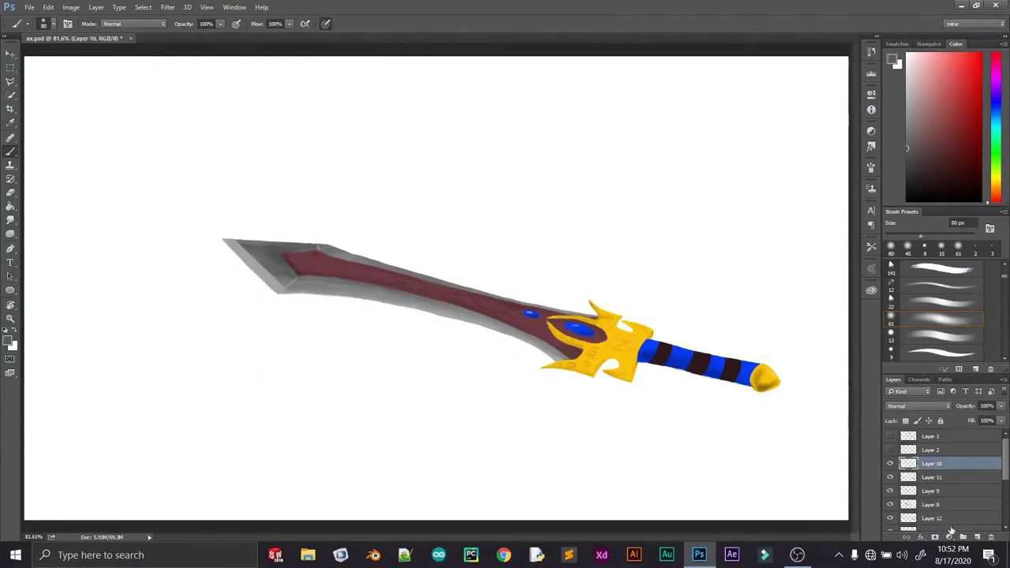
mouse_move(299, 304)
left_mouse_down()
mouse_move(485, 334)
mouse_move(545, 359)
mouse_move(670, 380)
mouse_move(651, 402)
mouse_move(633, 387)
mouse_move(544, 390)
left_mouse_up()
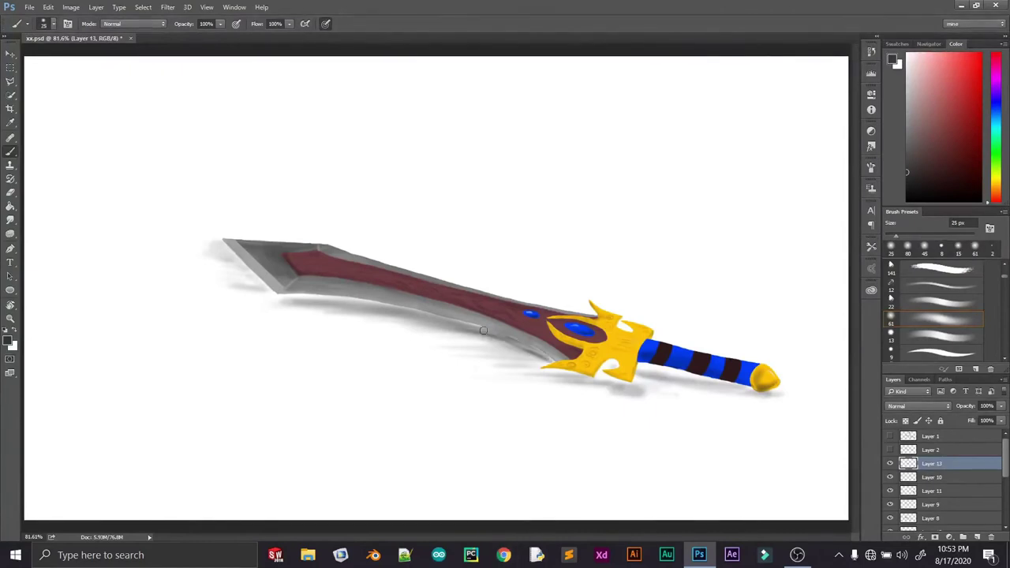
left_click_drag(399, 308, 244, 301)
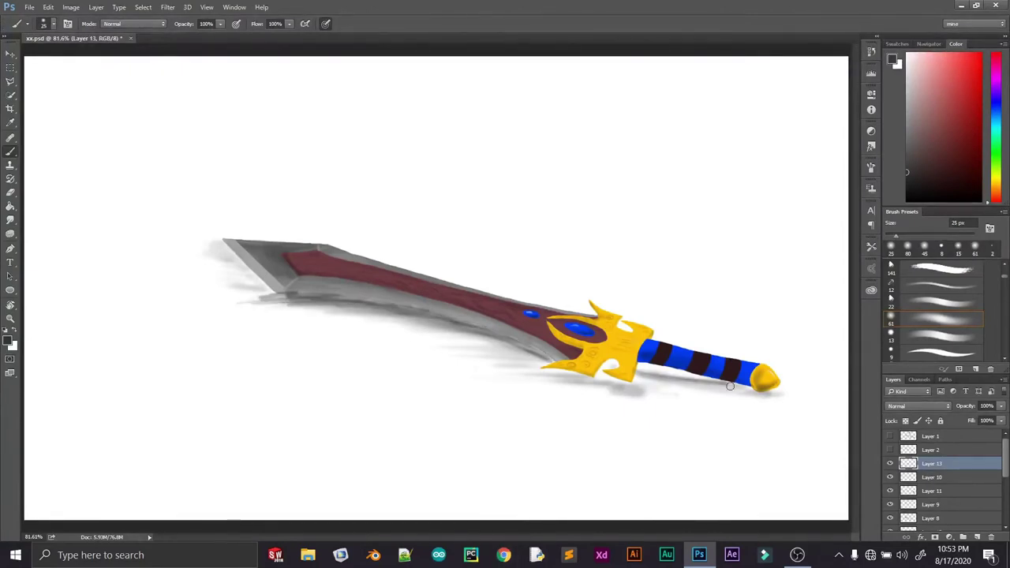
Erase the shadow where it overlaps the edges of the blade and guard with the 8 px eraser
scroll(301, 315, "up", 3)
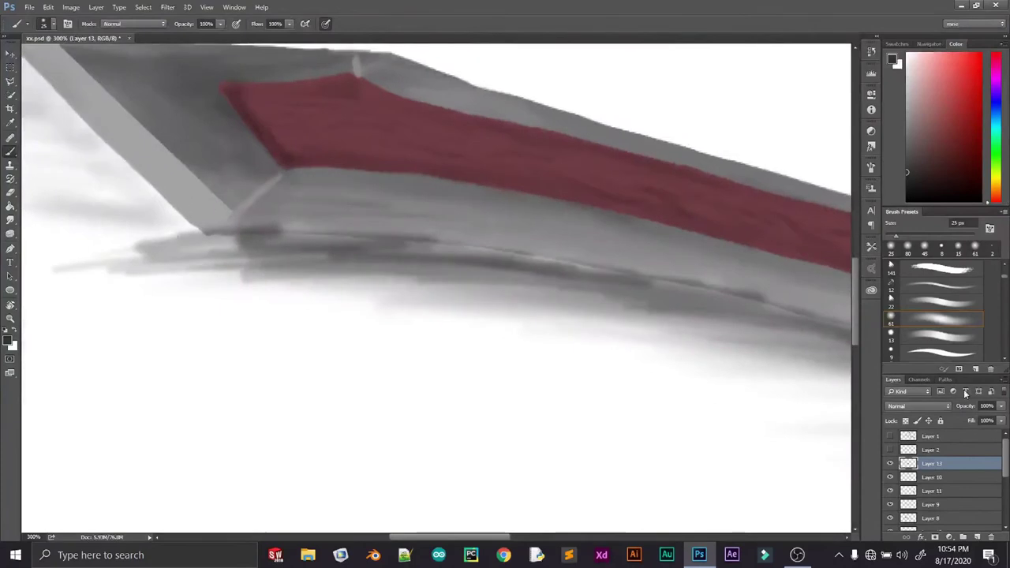
key("e")
left_click_drag(264, 227, 410, 233)
left_click_drag(337, 229, 507, 248)
mouse_move(565, 219)
left_mouse_down()
mouse_move(341, 238)
mouse_move(492, 262)
mouse_move(591, 297)
mouse_move(392, 198)
left_mouse_up()
mouse_move(591, 304)
left_mouse_down()
mouse_move(675, 362)
mouse_move(556, 319)
left_mouse_up()
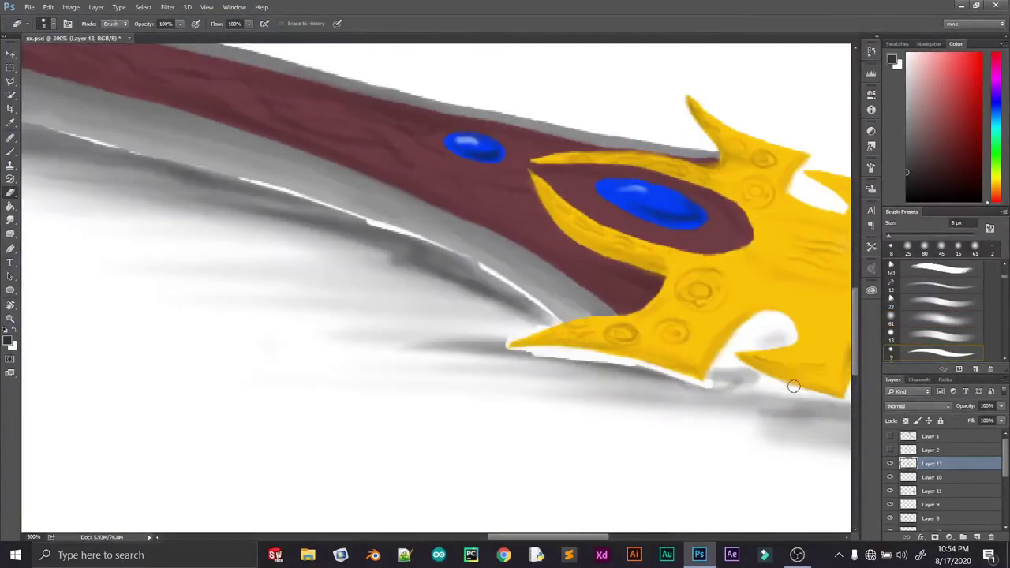
Darken the shadow under the blade's end and the guard's lower prong with the soft 25 px brush
key("b")
left_click_drag(509, 288, 552, 316)
left_click_drag(576, 355, 655, 386)
left_click_drag(525, 347, 710, 402)
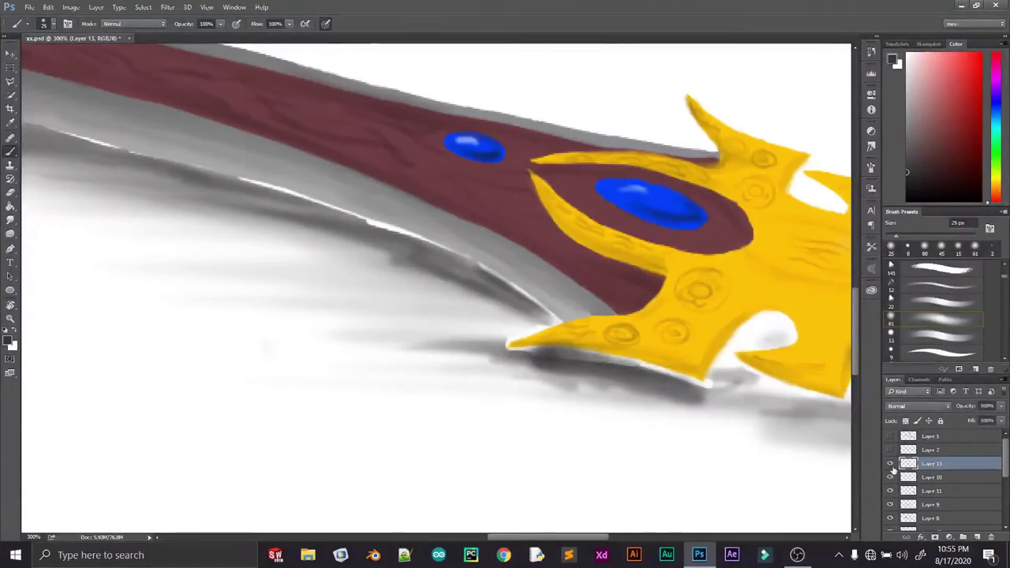
Fill the white gaps between the blade's lower edge and its shadow in dark grey with the brush at 9 px
left_click(889, 490)
left_click(890, 490)
key("bracketleft")
key("bracketleft")
key("bracketleft")
key("bracketleft")
mouse_move(359, 219)
left_mouse_down()
mouse_move(464, 262)
mouse_move(552, 320)
left_mouse_up()
left_click_drag(449, 249, 538, 301)
left_click_drag(238, 180, 325, 213)
left_click_drag(207, 173, 373, 219)
left_click_drag(740, 318, 919, 341)
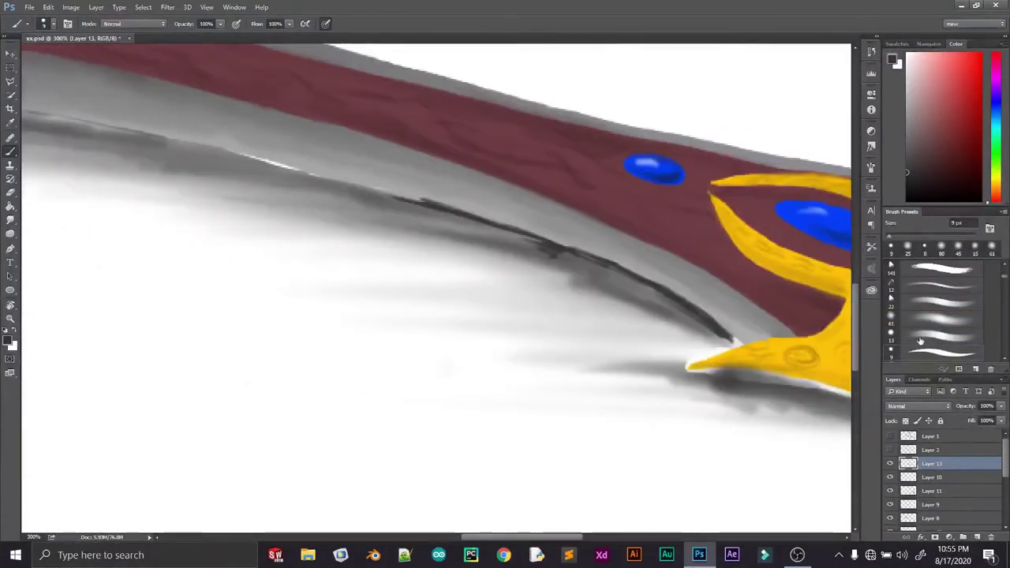
left_click_drag(530, 260, 371, 197)
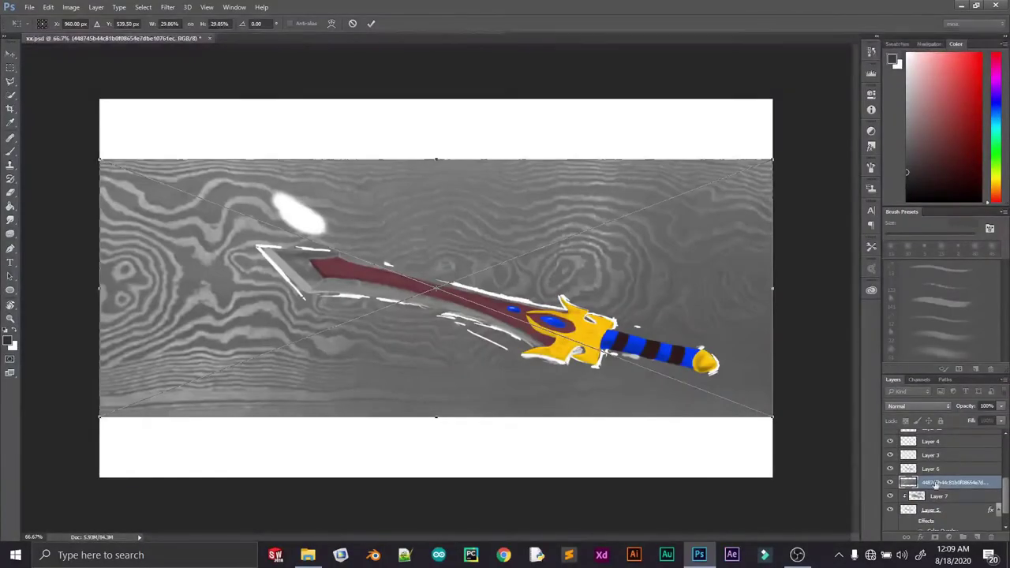
Scale and rotate the placed wood-grain texture to cover the blade and clip it to the blade layer
left_click_drag(772, 160, 575, 290)
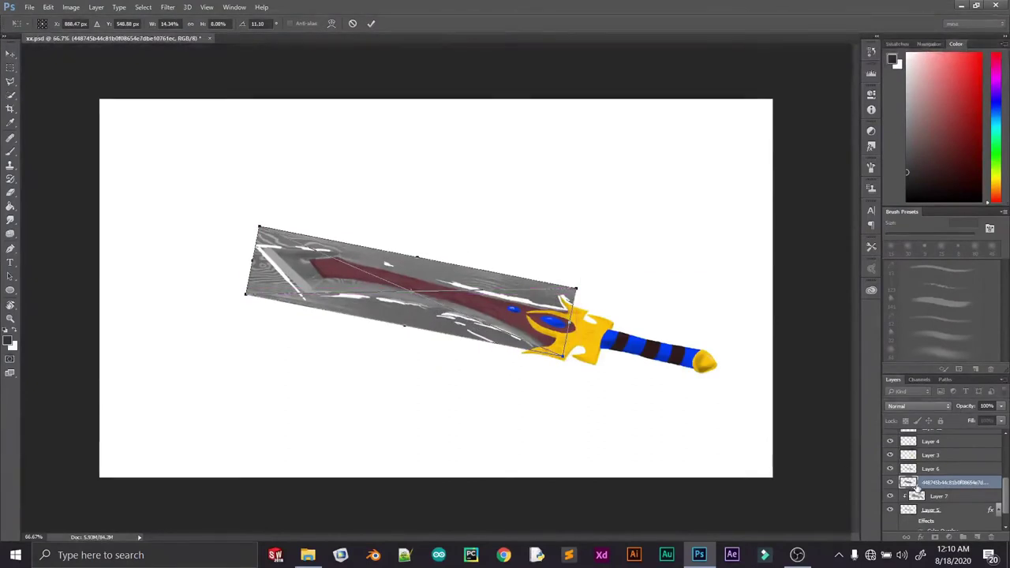
right_click(927, 483)
left_click(800, 287)
key("ctrl+plus")
key("ctrl+plus")
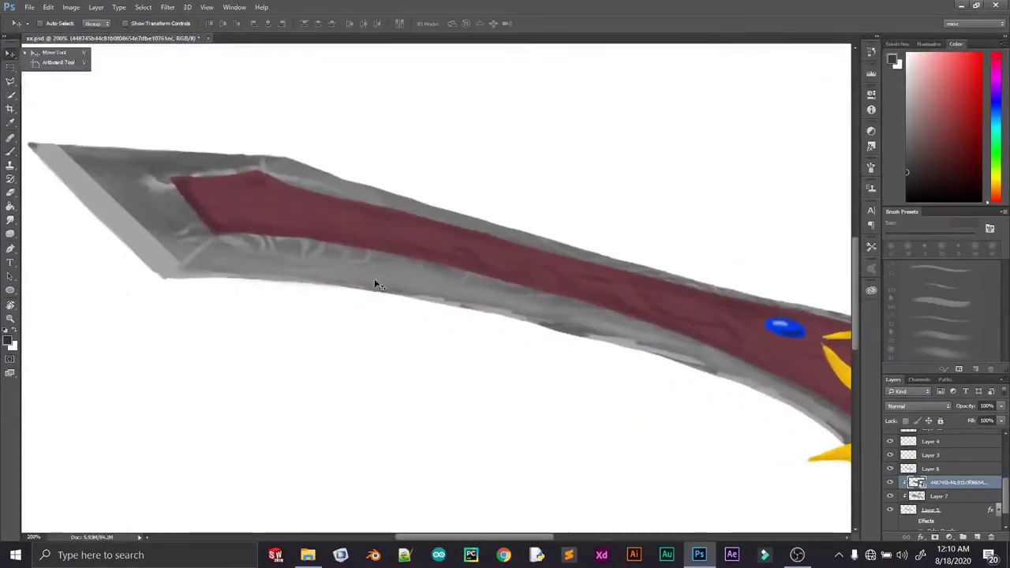
Put Layer 7 above the wood-grain texture at 23% opacity and hide the texture
key("ctrl+alt+shift+e")
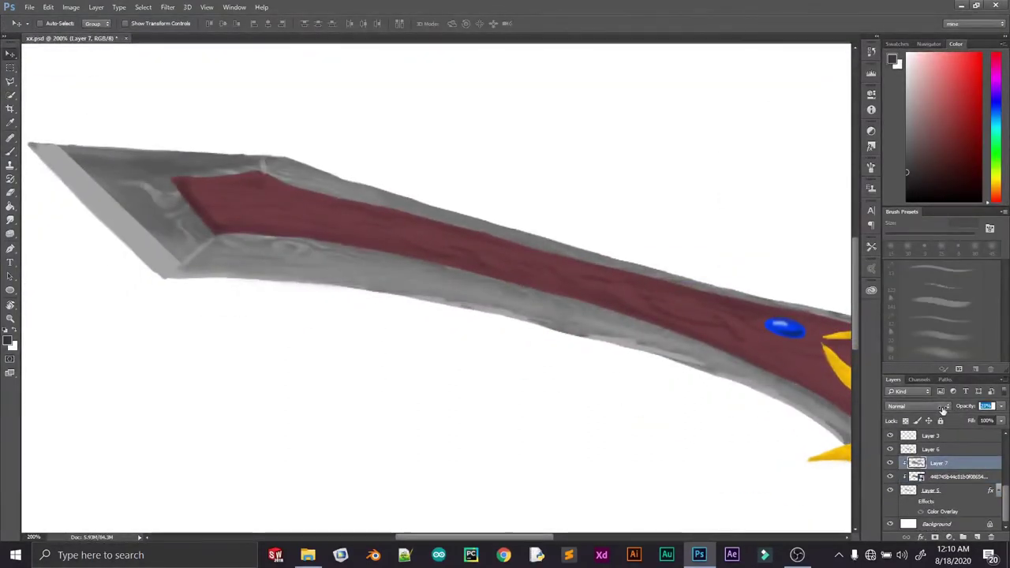
key("b")
key("ctrl+comma")
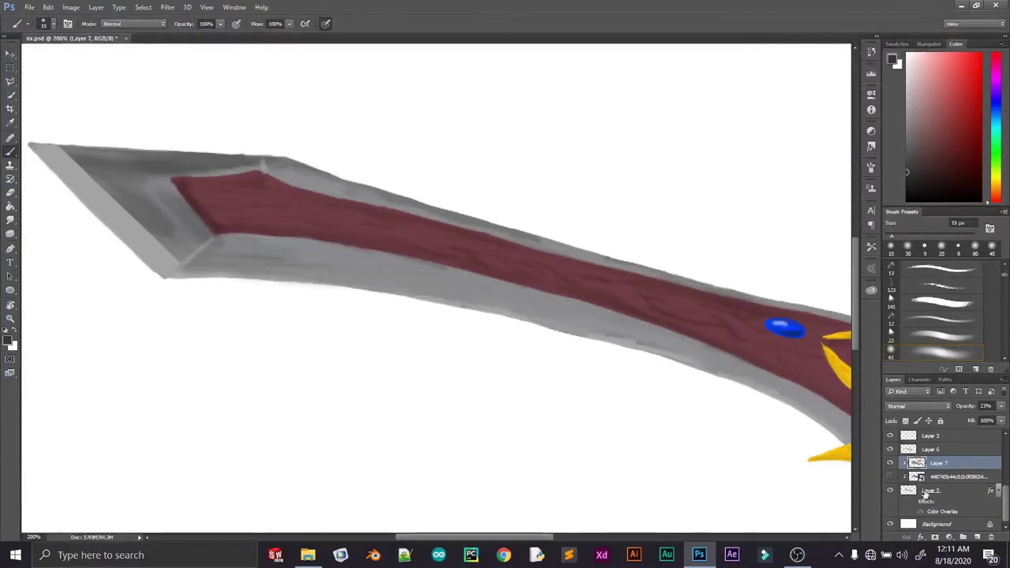
Try the visible wood-grain texture above Layer 7 in the blade's clipping stack
key("alt+bracketleft")
key("ctrl+z")
key("alt+bracketright")
key("ctrl+bracketright")
key("e")
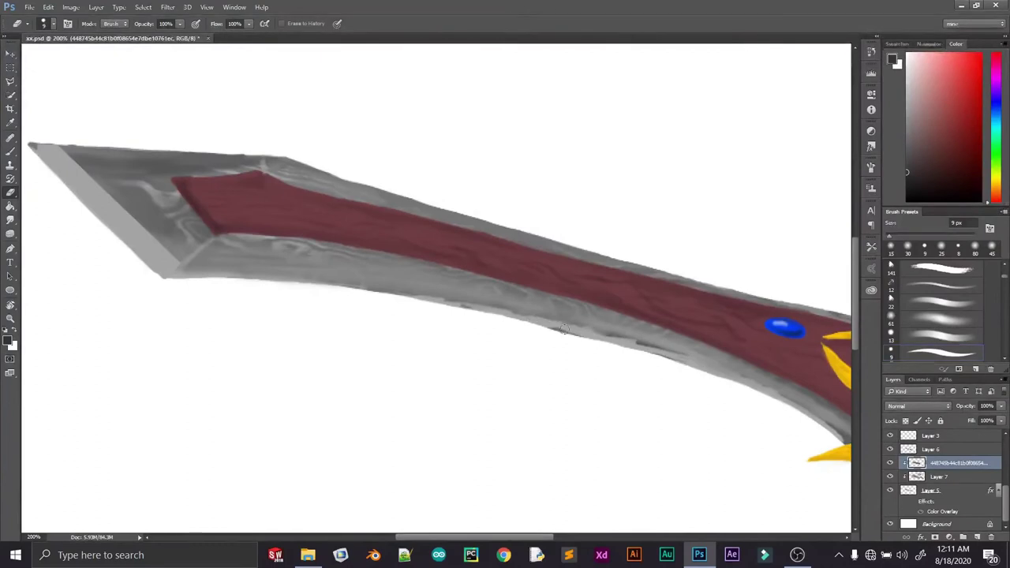
Move Layer 7 back above the wood-grain texture and toggle the texture's visibility to compare the blade
left_click_drag(938, 477, 939, 464)
left_click(889, 476)
left_click(889, 476)
left_click(888, 476)
left_click(889, 476)
left_click(889, 476)
left_click(889, 476)
Add a new layer above Layer 7 and brush dark grey along the blade's lower edge at 15 px
key("ctrl+shift+alt+n")
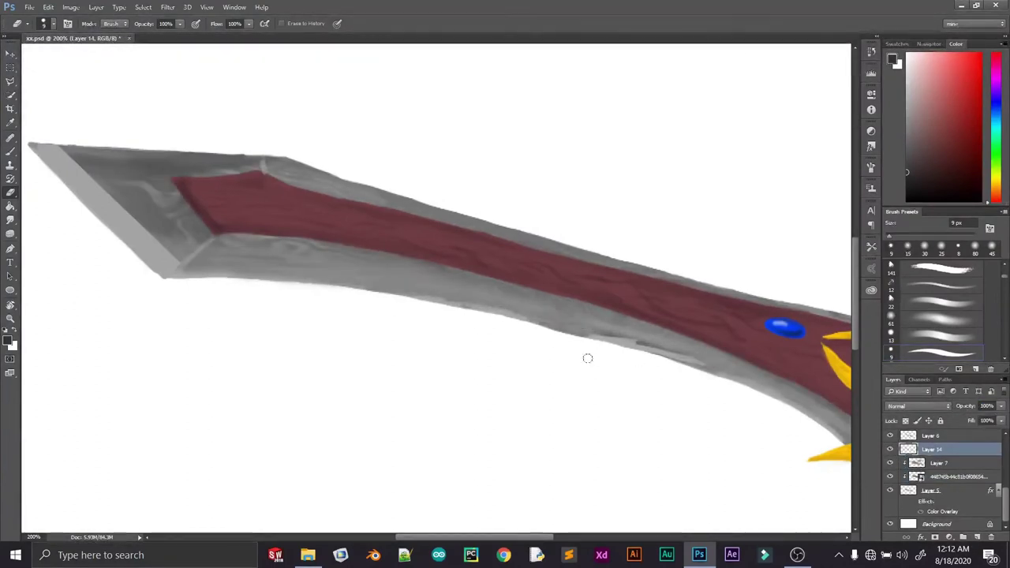
key("b")
left_click_drag(702, 363, 624, 324)
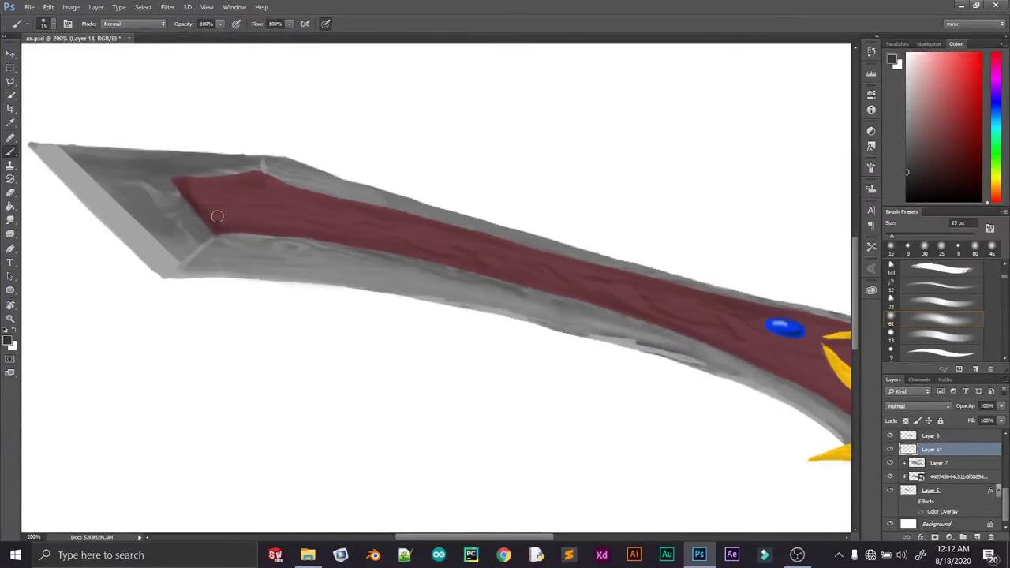
Move Layer 14 above Layer 10 and smooth the blade's ragged lower edge in grey with the 9 px brush
key("ctrl+bracketright")
key("ctrl+bracketright")
key("ctrl+bracketright")
key("ctrl+bracketright")
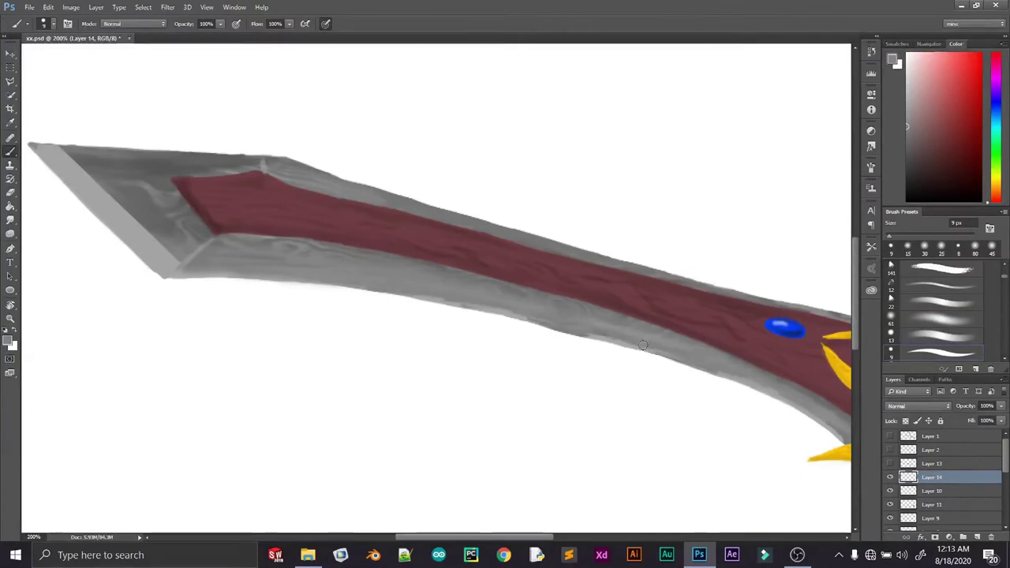
left_click_drag(593, 339, 126, 237)
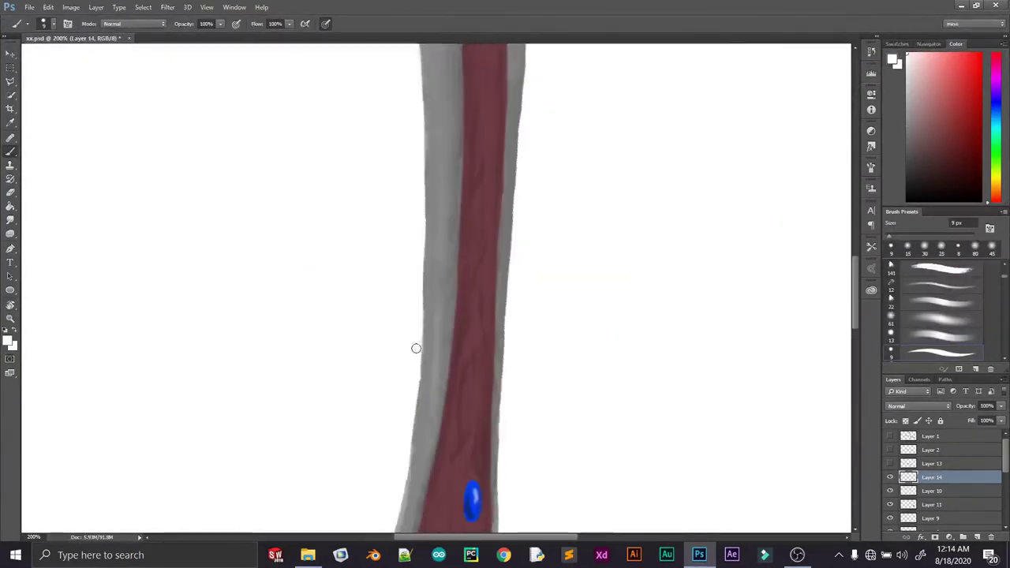
Trim the blade's right edge just below the tip in white with the 9 px brush
scroll(417, 349, "up", 3)
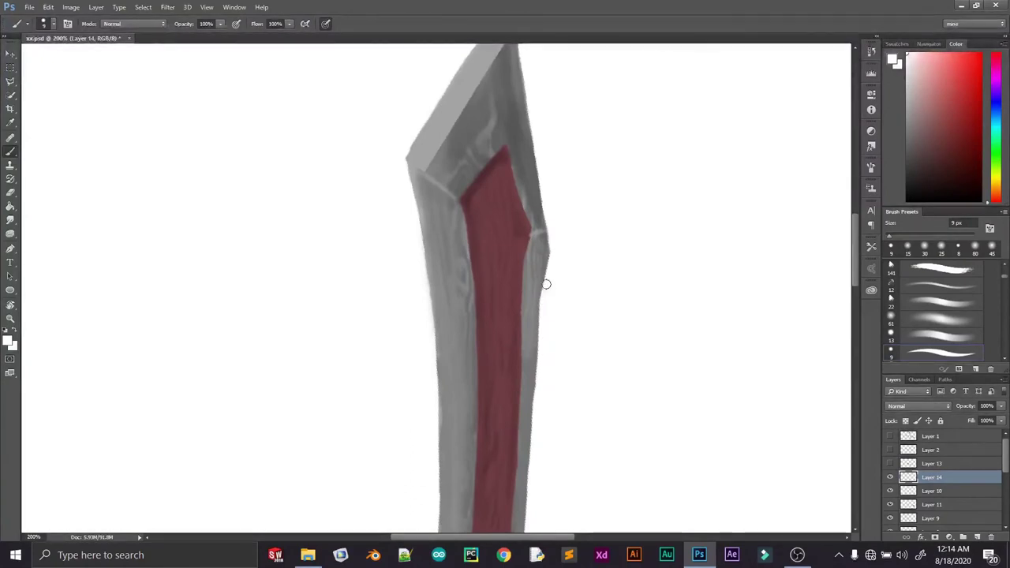
left_click_drag(554, 356, 548, 254)
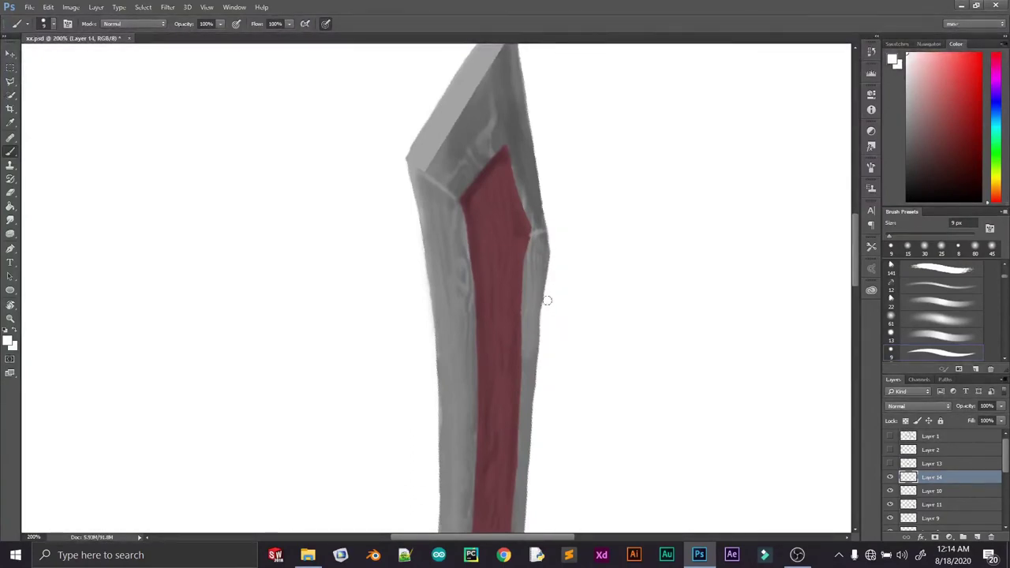
key("Escape")
key("ctrl+1")
key("ctrl+minus")
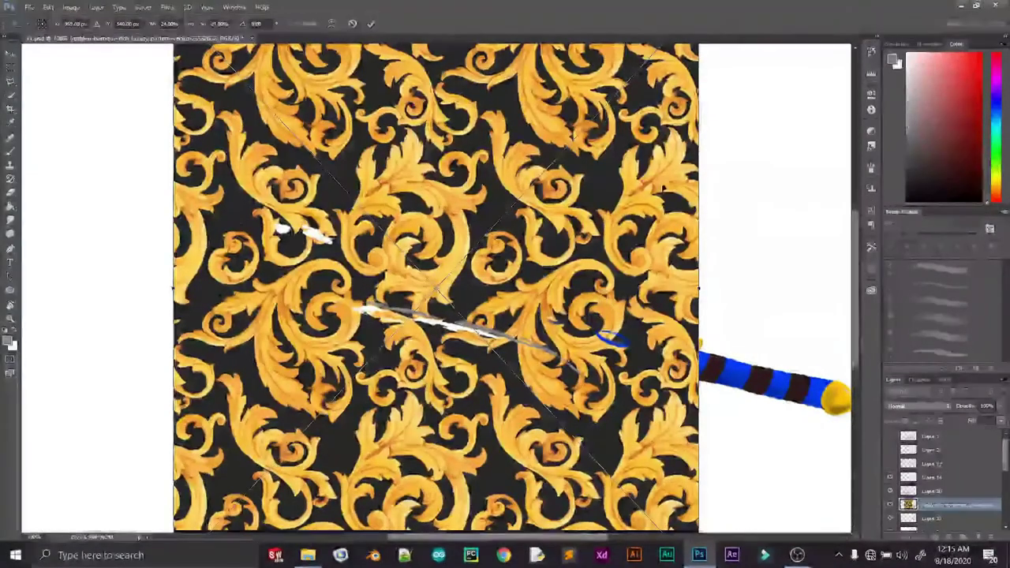
Scale down and rotate the placed golden baroque pattern, warp it over the guard, and clip it to Layer 11
mouse_move(698, 45)
left_mouse_down()
mouse_move(416, 338)
mouse_move(397, 327)
left_mouse_up()
key("Return")
left_click(478, 213)
left_click_drag(395, 461, 268, 453)
left_click_drag(327, 387, 552, 316)
key("ctrl+t")
left_click_drag(626, 266, 654, 312)
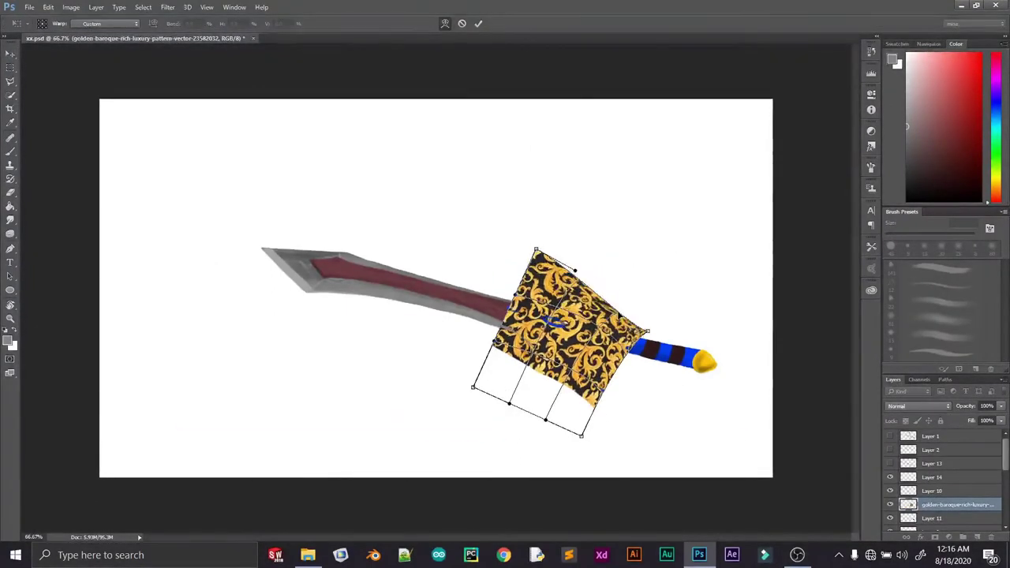
right_click(886, 505)
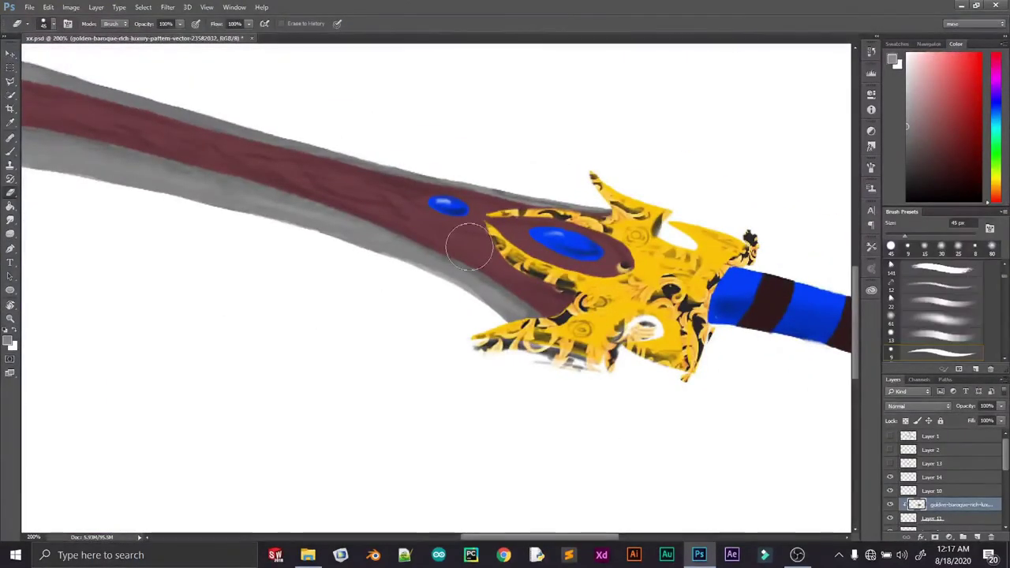
Erase stray bits around the guard's spikes with the 45 px eraser and set the pattern's blend mode to Darker Color
left_click(753, 230)
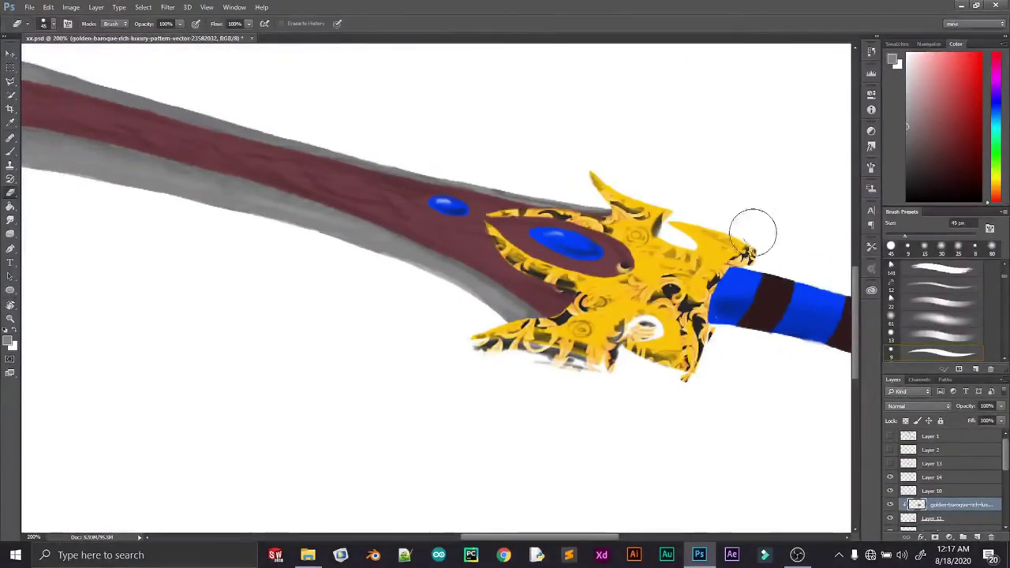
key("shift+plus")
key("shift+plus")
key("shift+plus")
key("shift+plus")
key("shift+plus")
key("shift+plus")
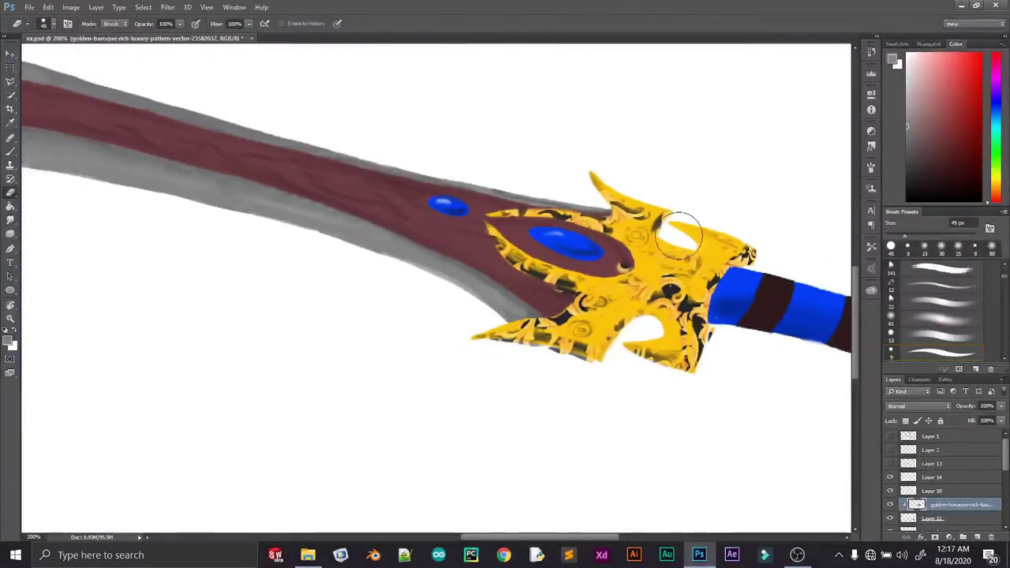
key("alt+i")
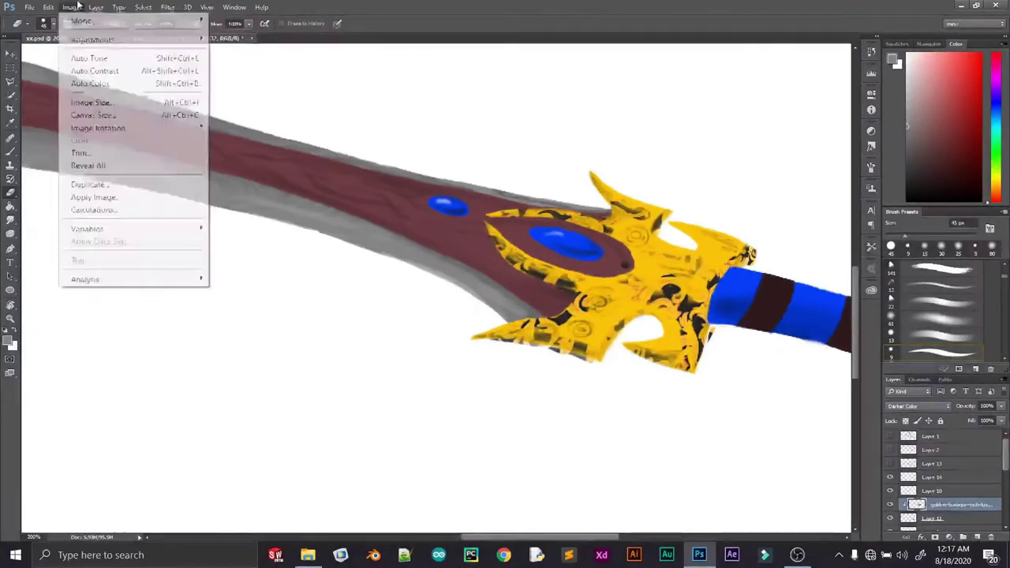
key("j")
key("c")
key("Return")
left_click(71, 7)
left_click(286, 64)
left_click_drag(203, 169, 191, 236)
key("Escape")
left_click(71, 7)
left_click(242, 121)
left_click_drag(874, 271, 895, 271)
key("Escape")
Lower the baroque pattern layer's opacity to 46%
key("Down")
key("Down")
key("Down")
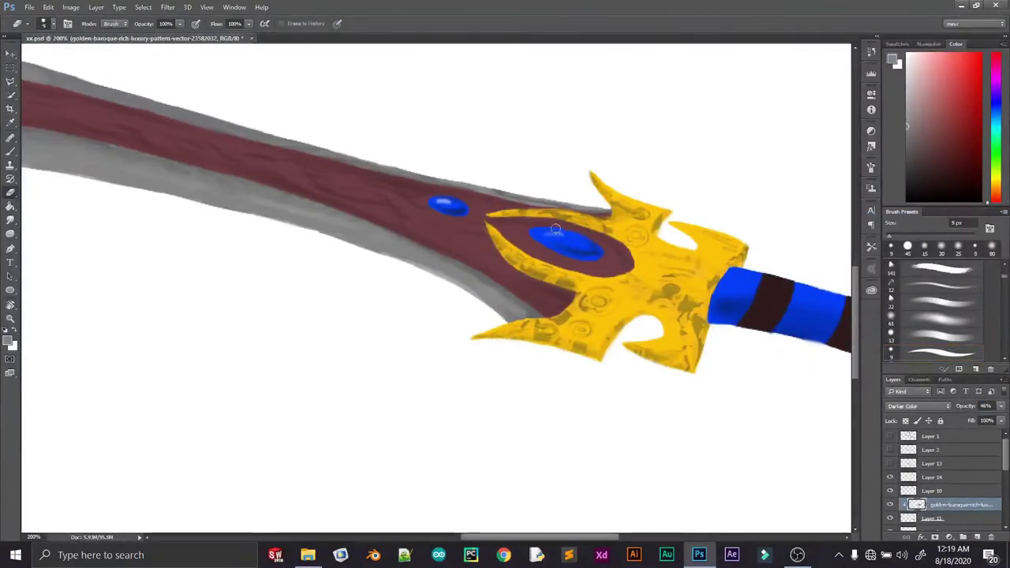
Place the diamond-plate "download" texture over the grip, scale and rotate it to the grip's angle, and clip it to Layer 12
key("ctrl+minus")
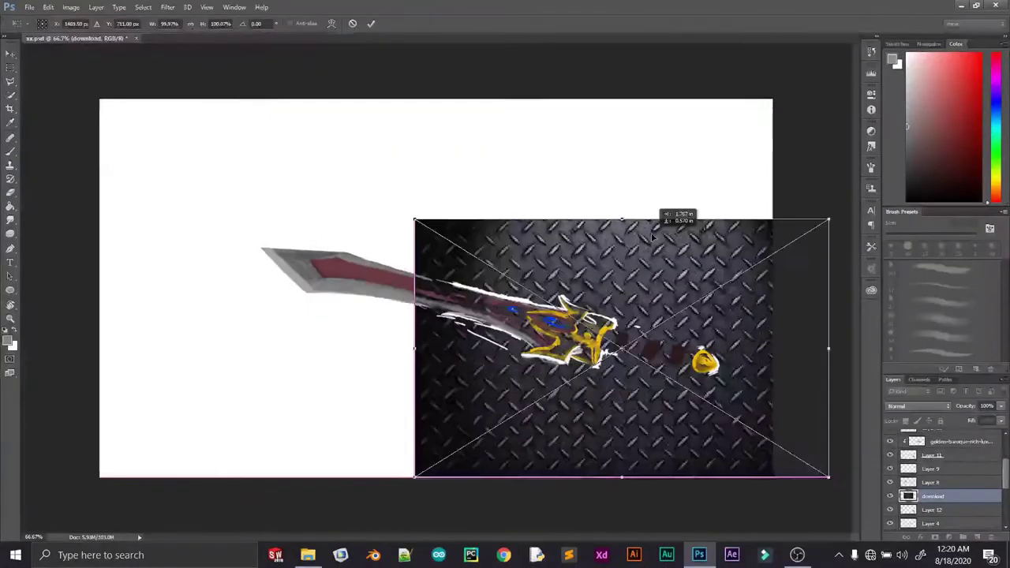
key("Return")
key("ctrl+t")
left_click_drag(414, 221, 766, 237)
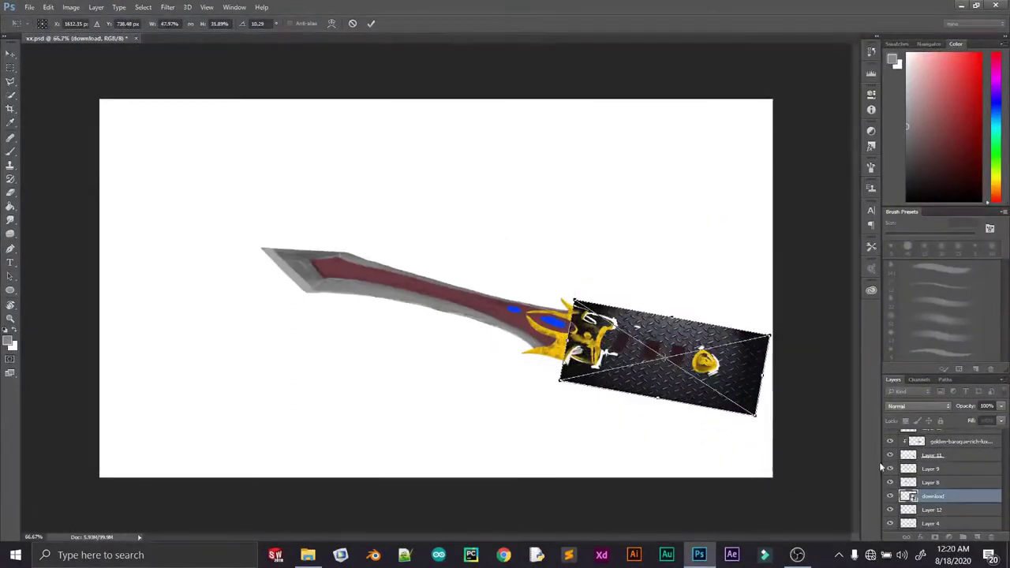
key("Return")
right_click(723, 306)
left_click(737, 314)
Set the grip's diamond-plate texture to the Overlay blend mode
scroll(757, 361, "up", 3)
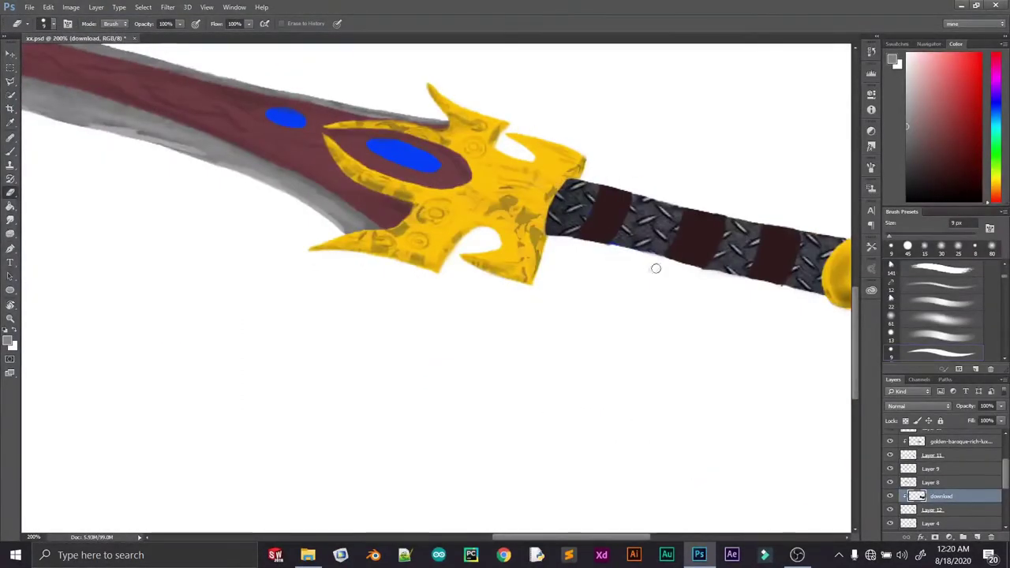
scroll(655, 268, "right", 3)
scroll(655, 268, "down", 1)
key("alt+shift+d")
key("alt+shift+o")
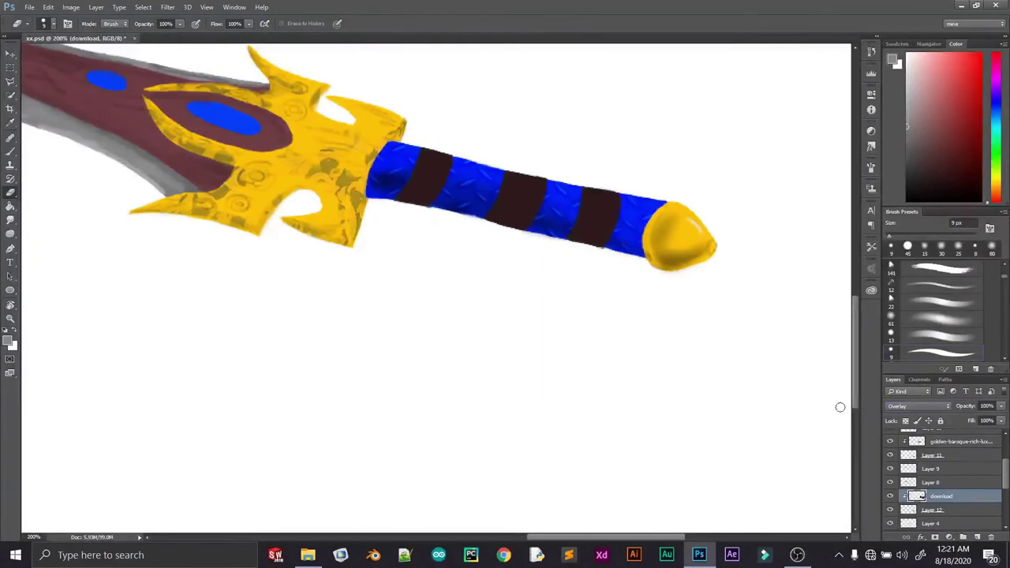
key("ctrl+0")
key("v")
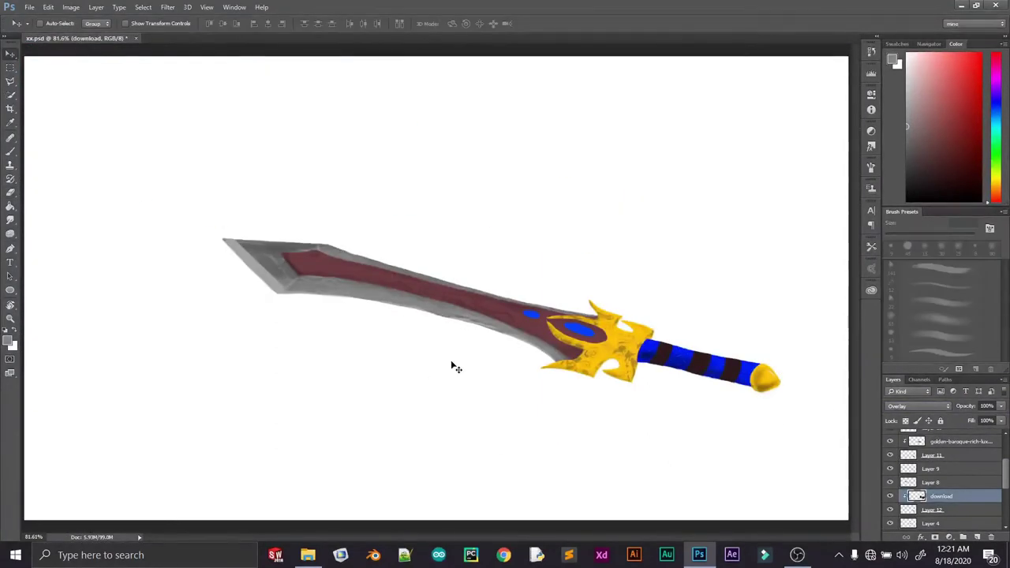
Restore the gems' shading and merge the sword layers from Layer 14 down to Layer 5 into one layer
left_click_drag(888, 508, 890, 477)
left_click(909, 477)
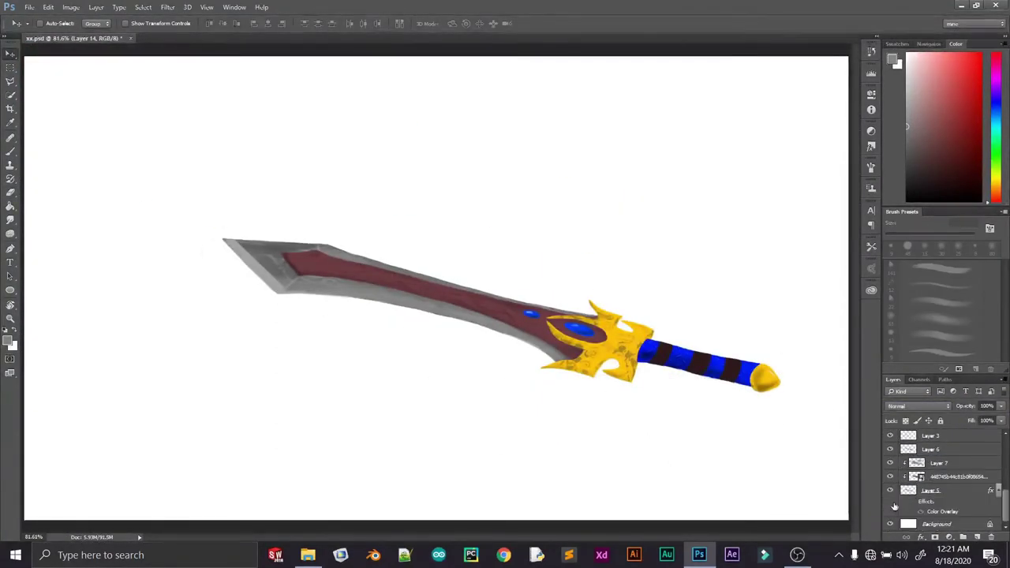
right_click(933, 491)
left_click(789, 118)
key("Return")
Duplicate the merged sword, order the copy beneath Layer 14, and move it up and to the right of the original
mouse_move(529, 316)
left_mouse_down()
mouse_move(522, 347)
mouse_move(529, 316)
left_mouse_up()
key("ctrl+bracketleft")
left_click_drag(428, 356, 484, 232)
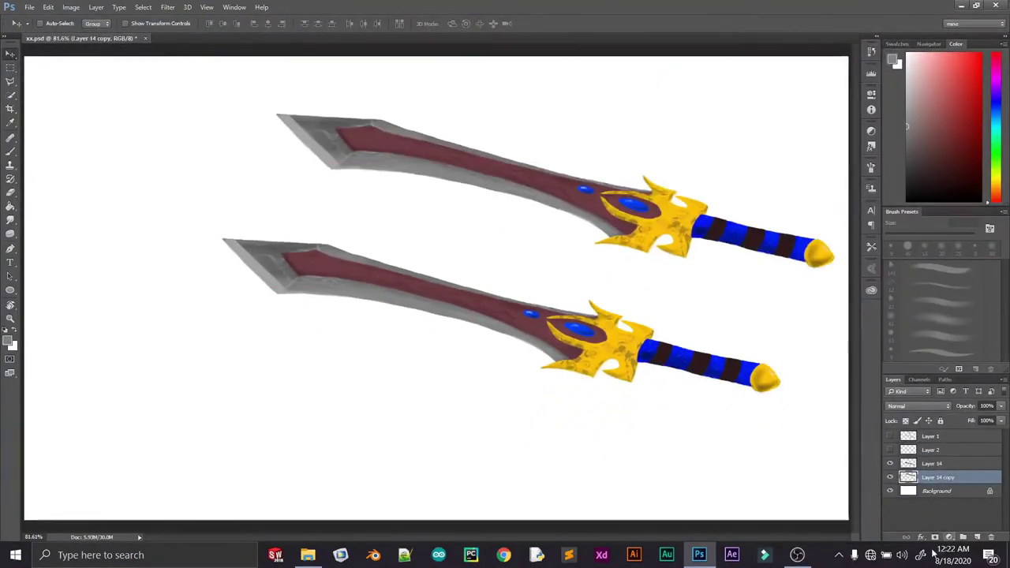
Fill a new Layer 15 with grey behind both swords and erase the white marks around Layer 14's blade tip
right_click(11, 206)
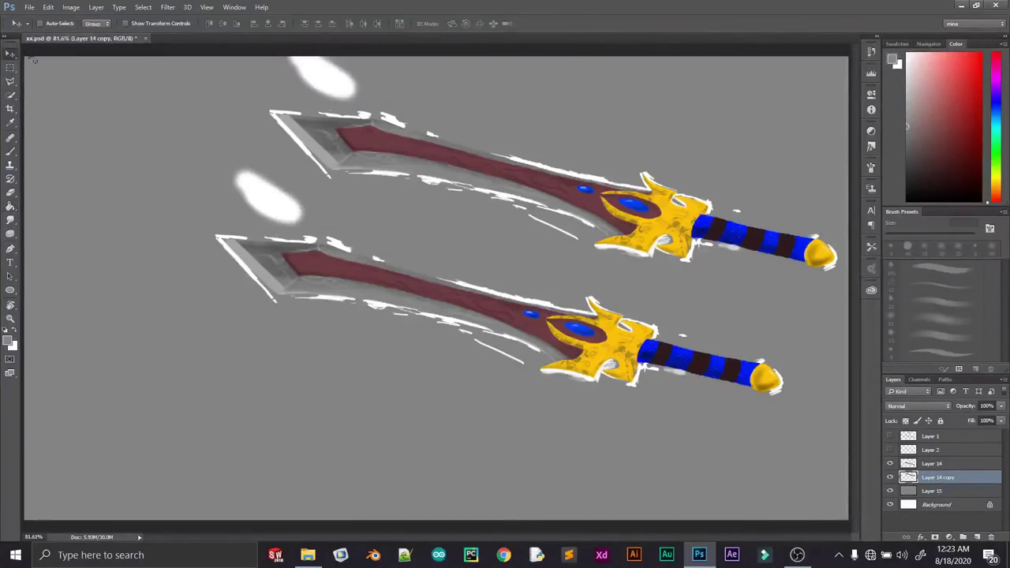
scroll(288, 142, "up", 3)
key("e")
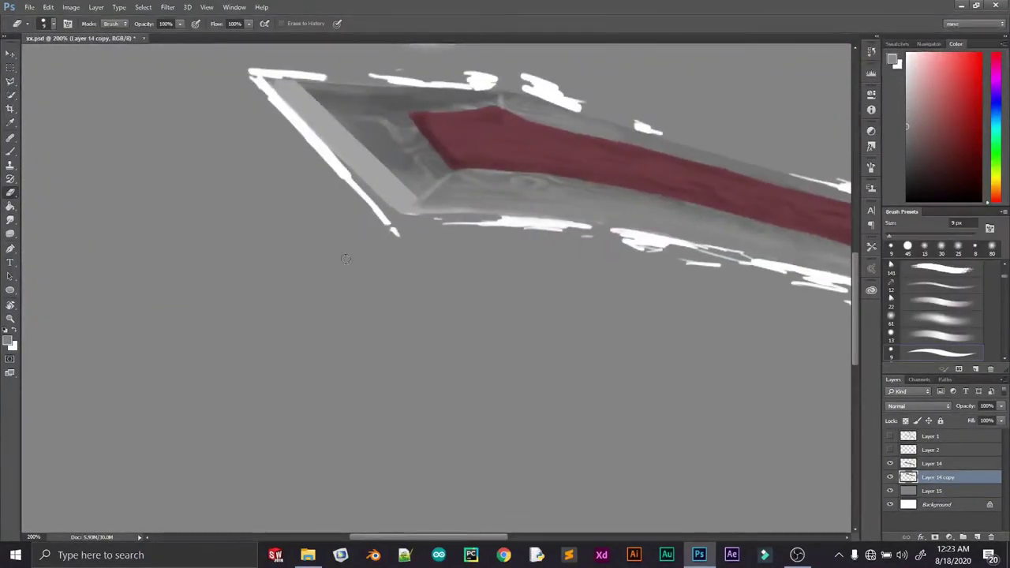
mouse_move(396, 233)
left_mouse_down()
mouse_move(347, 169)
mouse_move(492, 351)
left_mouse_up()
key("bracketright")
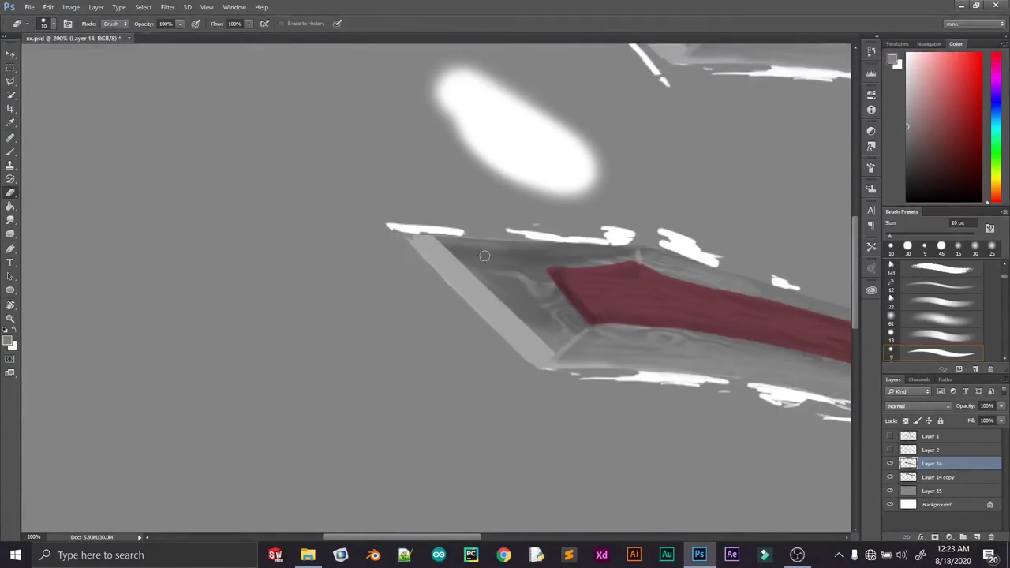
left_click_drag(484, 255, 451, 201)
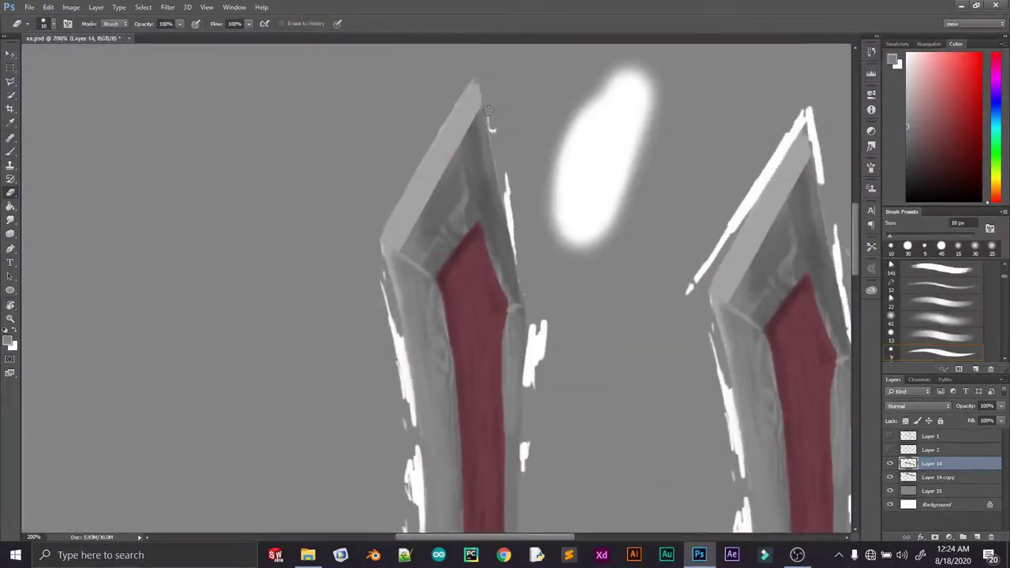
left_click_drag(611, 95, 563, 176)
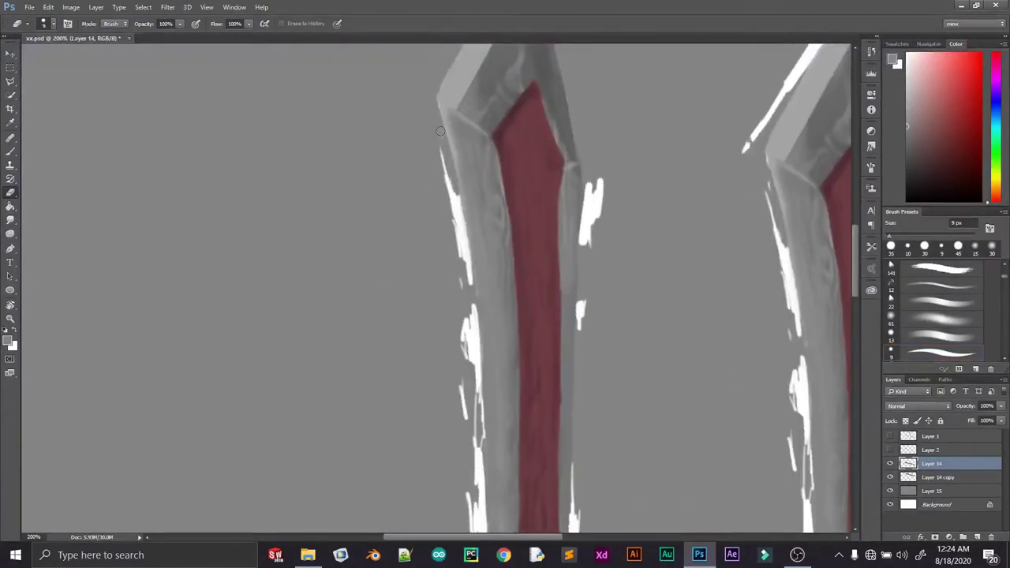
Erase the white fringe along the left edge of Layer 14's rotated blade with the 9 px eraser
left_click_drag(440, 131, 456, 197)
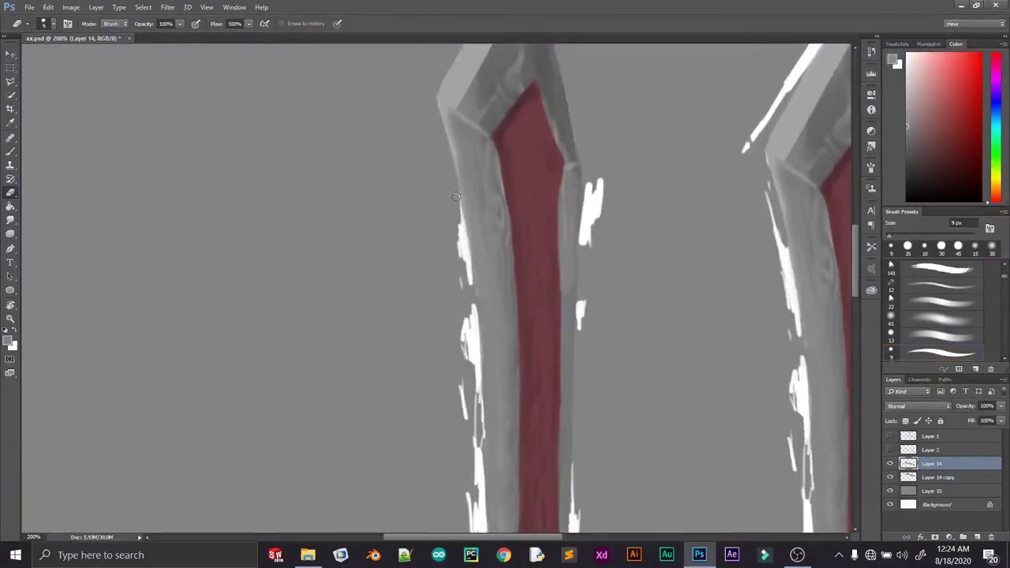
left_click_drag(456, 304, 406, 241)
left_click_drag(406, 241, 408, 181)
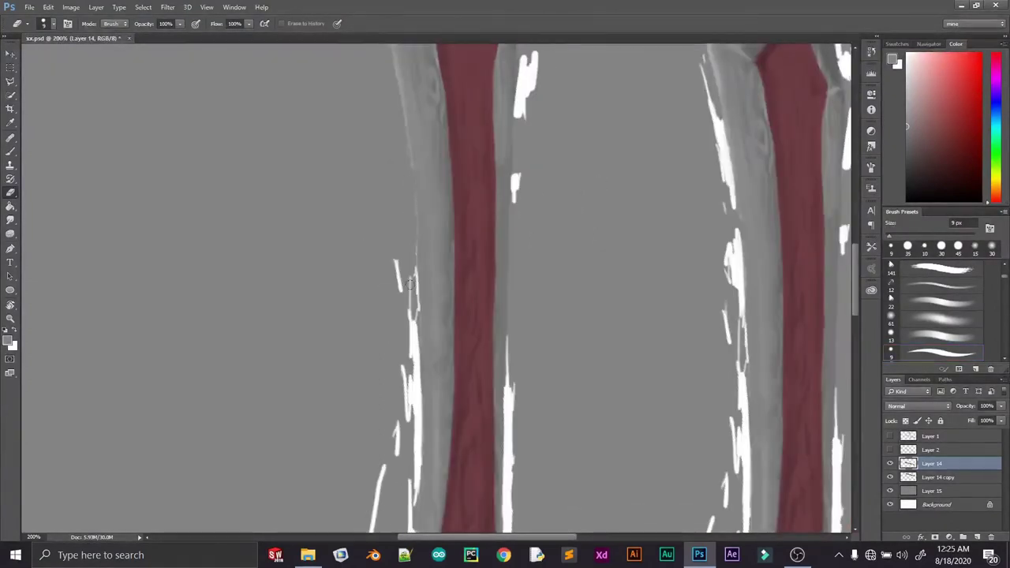
left_click_drag(409, 284, 407, 173)
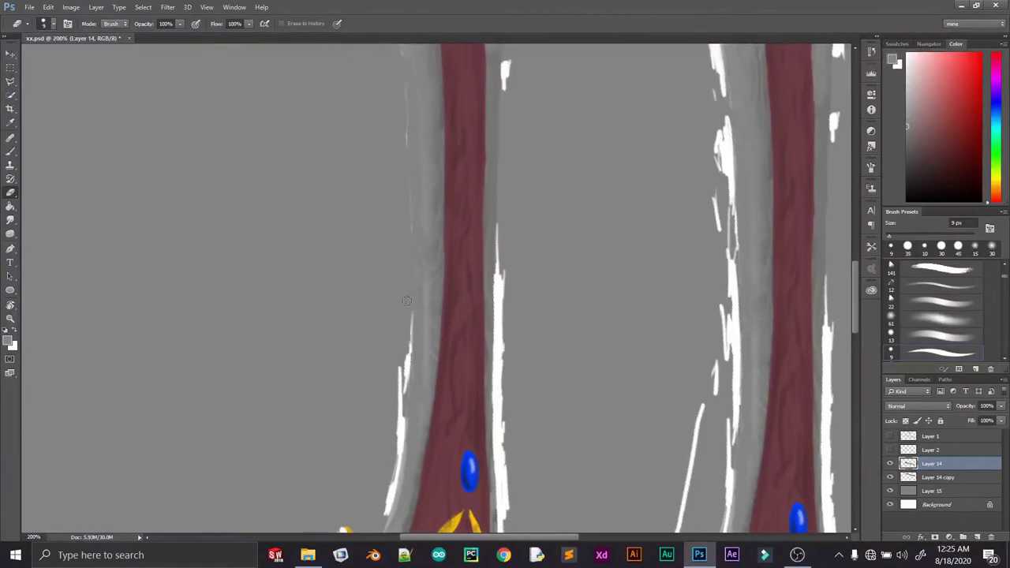
left_click_drag(406, 301, 429, 157)
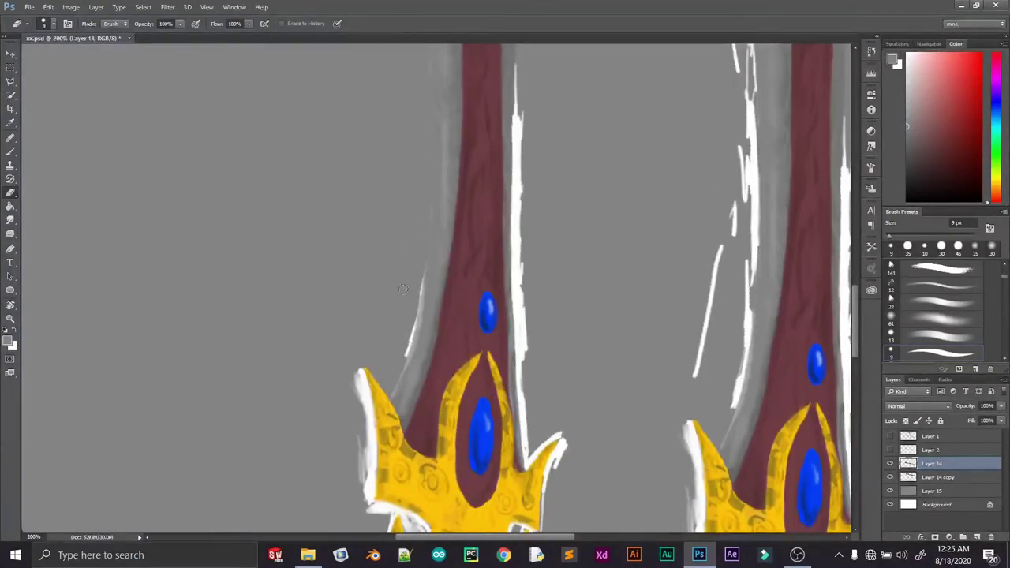
Erase the white fringe from the guard's left side and notch with a small 4 to 7 px eraser
scroll(407, 345, "up", 2)
mouse_move(473, 221)
left_mouse_down()
mouse_move(466, 260)
mouse_move(481, 379)
mouse_move(448, 370)
mouse_move(505, 426)
mouse_move(505, 501)
mouse_move(435, 327)
mouse_move(448, 328)
left_mouse_up()
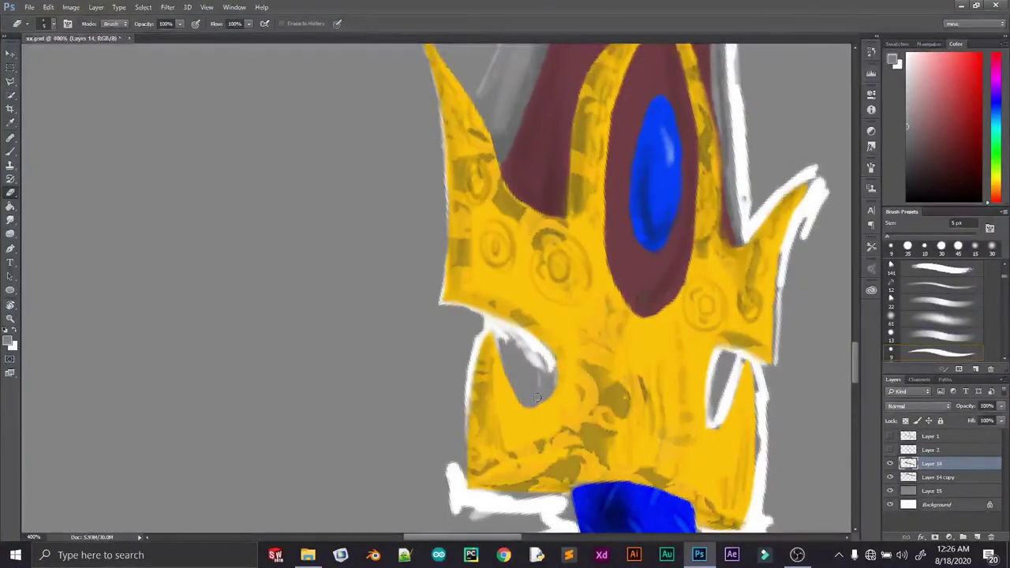
mouse_move(536, 397)
left_mouse_down()
mouse_move(546, 351)
mouse_move(485, 318)
left_mouse_up()
key("bracketleft")
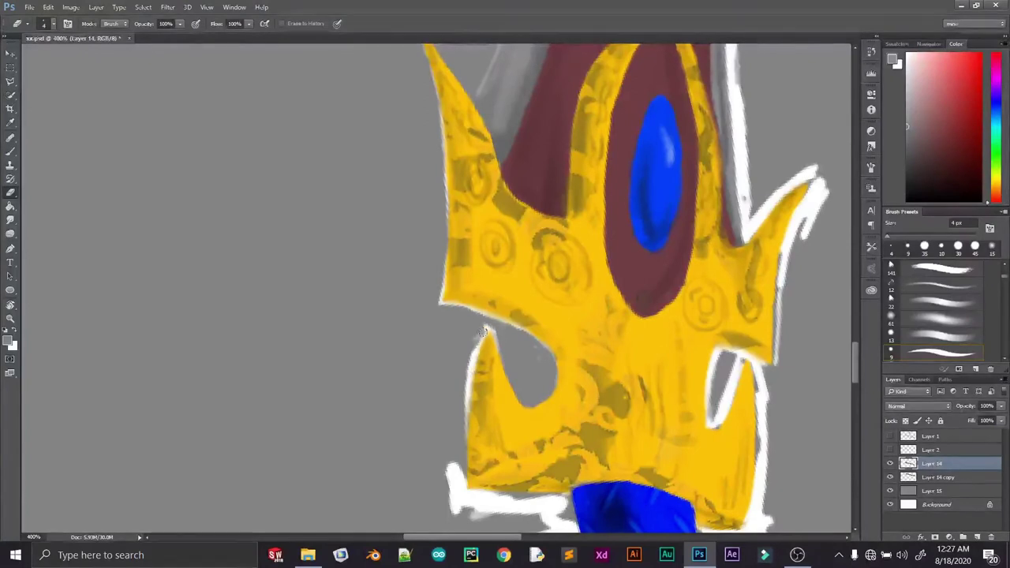
scroll(451, 394, "down", 3)
mouse_move(508, 416)
left_mouse_down()
mouse_move(519, 345)
mouse_move(507, 416)
mouse_move(520, 347)
mouse_move(480, 353)
mouse_move(488, 327)
mouse_move(478, 319)
mouse_move(419, 330)
left_mouse_up()
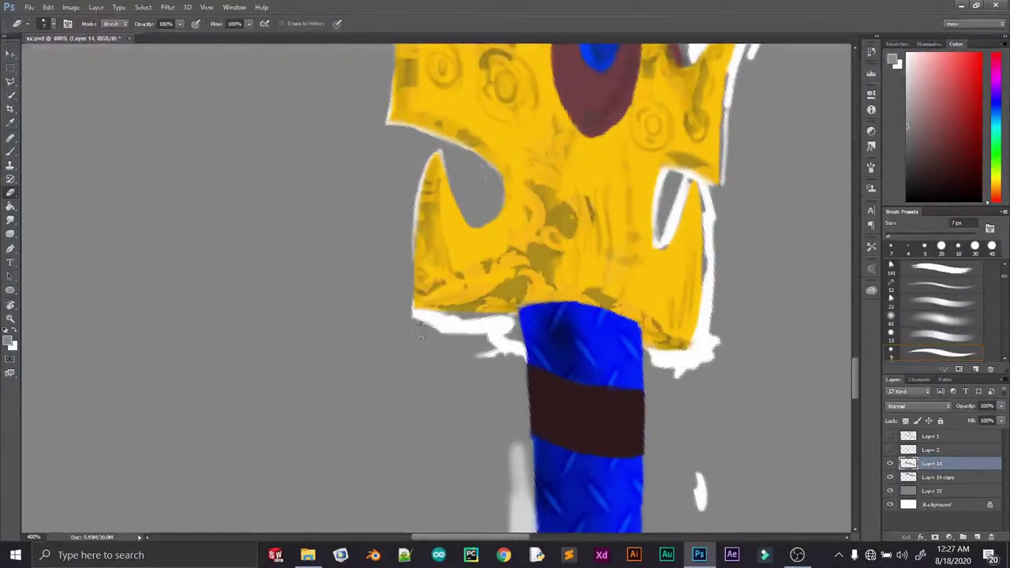
Erase the white smudges along the grip's left side down to the pommel with the 7 px eraser
scroll(489, 385, "down", 3)
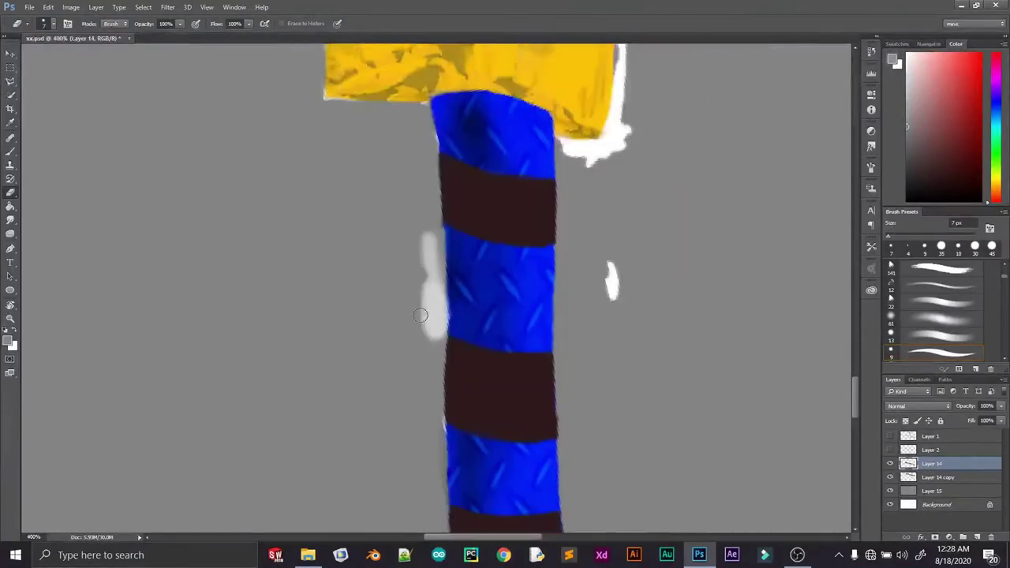
scroll(430, 281, "down", 5)
scroll(523, 370, "down", 3)
mouse_move(415, 331)
left_mouse_down()
mouse_move(529, 344)
mouse_move(521, 335)
mouse_move(452, 375)
mouse_move(489, 377)
mouse_move(436, 349)
mouse_move(361, 365)
mouse_move(541, 376)
mouse_move(562, 343)
mouse_move(516, 300)
mouse_move(492, 275)
left_mouse_up()
Erase the white fringe around the guard's right side, notch and upper spike with the 7 and 4 px erasers
scroll(435, 350, "up", 8)
scroll(544, 383, "right", 2)
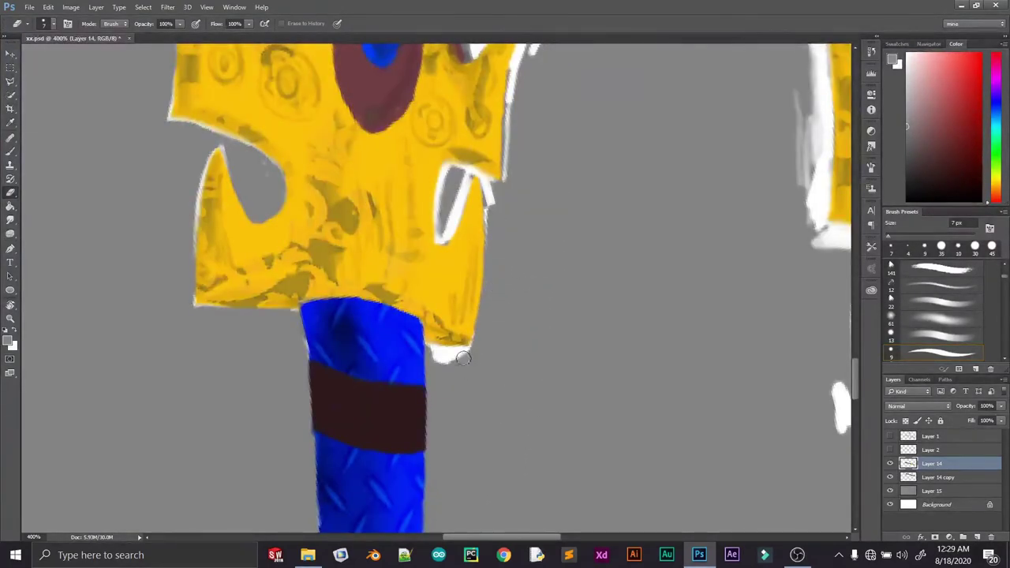
left_click_drag(487, 230, 480, 180)
scroll(486, 223, "up", 3)
scroll(486, 223, "right", 1)
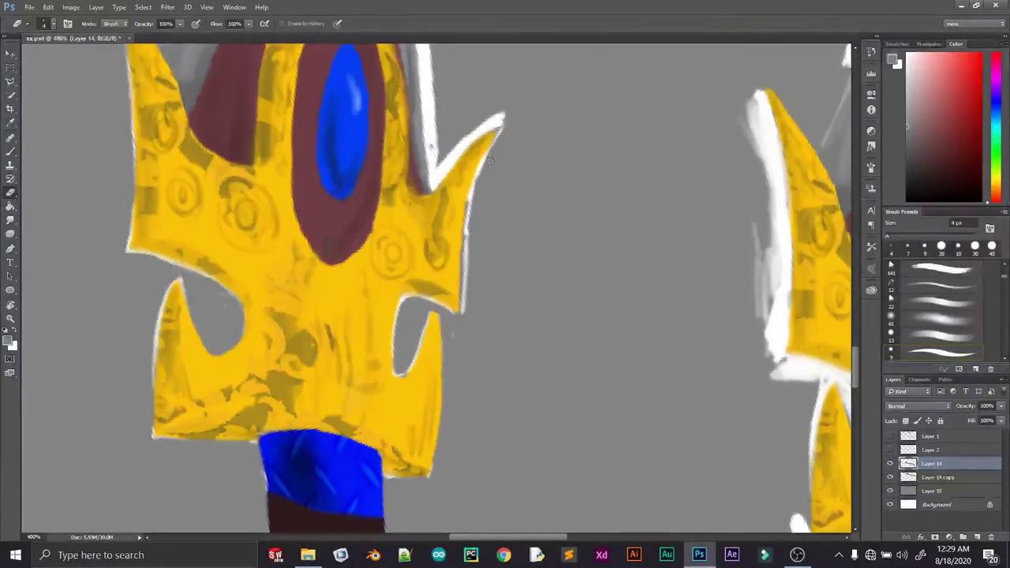
scroll(438, 201, "up", 3)
scroll(438, 201, "right", 1)
left_click_drag(409, 268, 478, 206)
Erase the white fringe along the blade's right edge beside the gems with the 5 px eraser
scroll(469, 355, "up", 5)
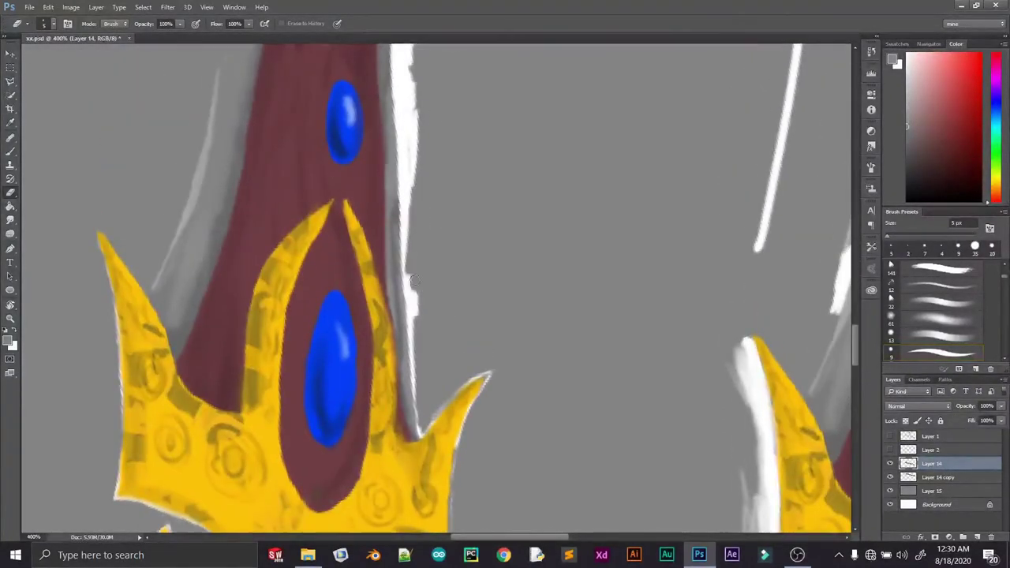
scroll(469, 355, "up", 5)
scroll(468, 356, "left", 1)
scroll(469, 356, "down", 4)
scroll(468, 356, "left", 1)
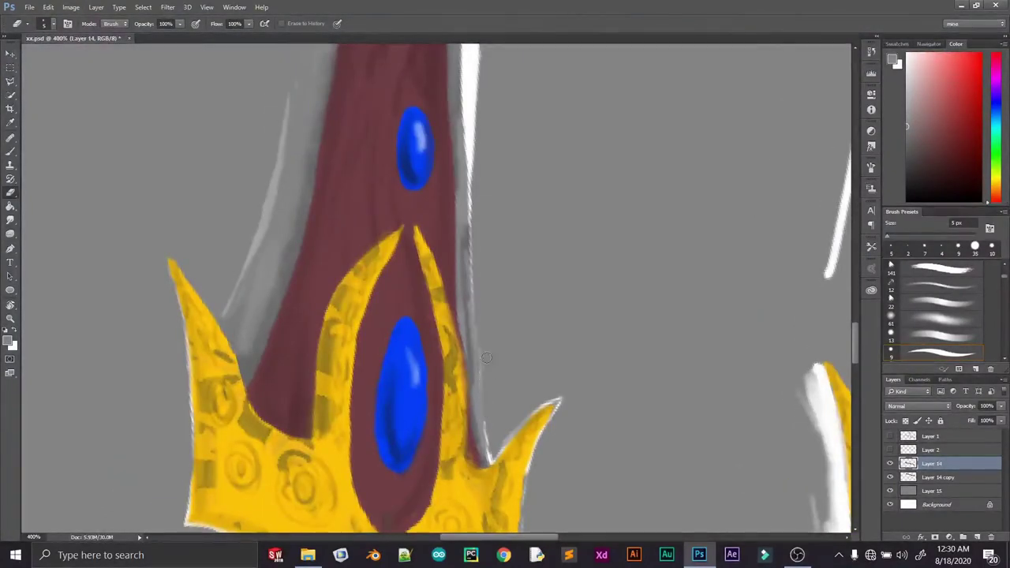
Toggle the grey Layer 15's visibility to examine the blade's cleaned edges against the white background
scroll(487, 357, "up", 7)
left_click(890, 491)
scroll(487, 358, "down", 8)
scroll(326, 291, "up", 10)
scroll(326, 291, "left", 4)
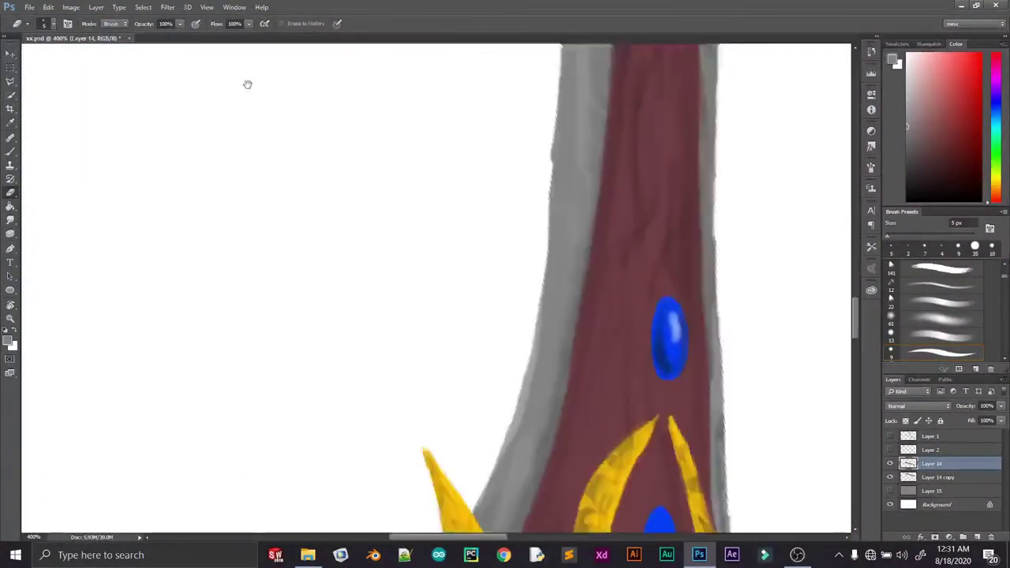
scroll(626, 275, "up", 5)
scroll(626, 276, "right", 3)
scroll(511, 301, "down", 5)
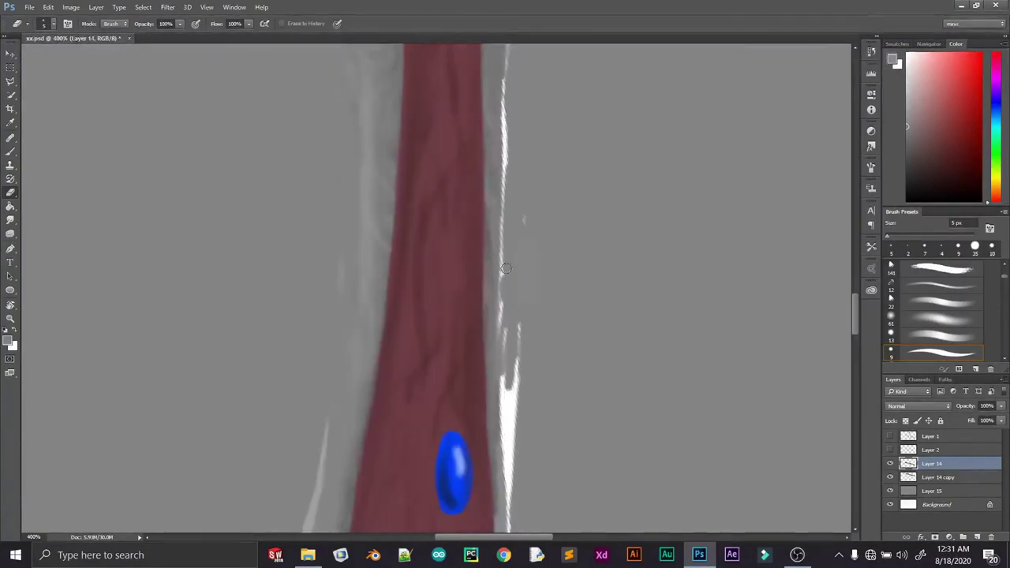
Remove the Layer 14 copy and the grey Layer 15, and return the canvas to its unrotated view fitted on screen
scroll(532, 361, "up", 6)
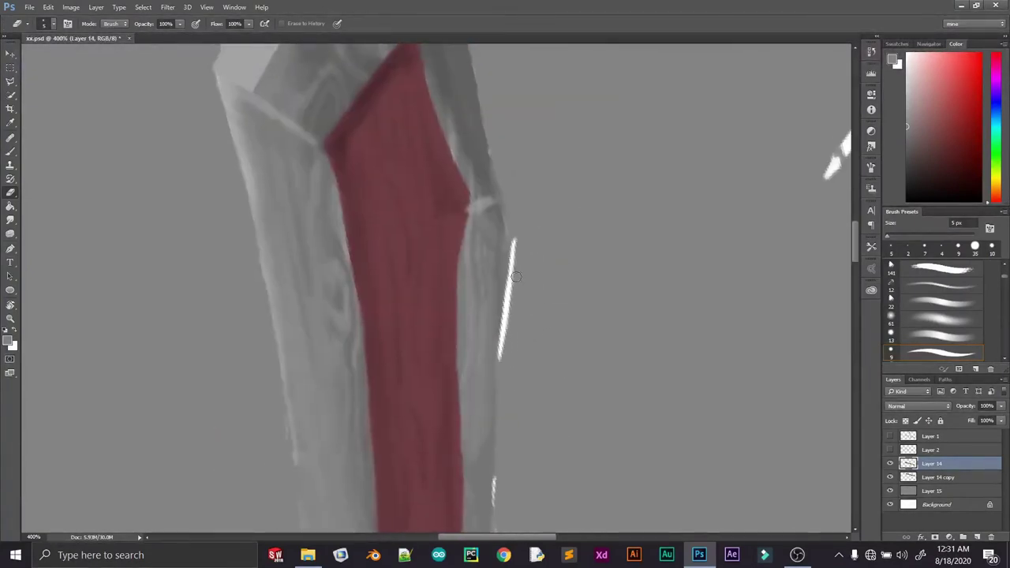
scroll(531, 361, "up", 3)
key("ctrl+0")
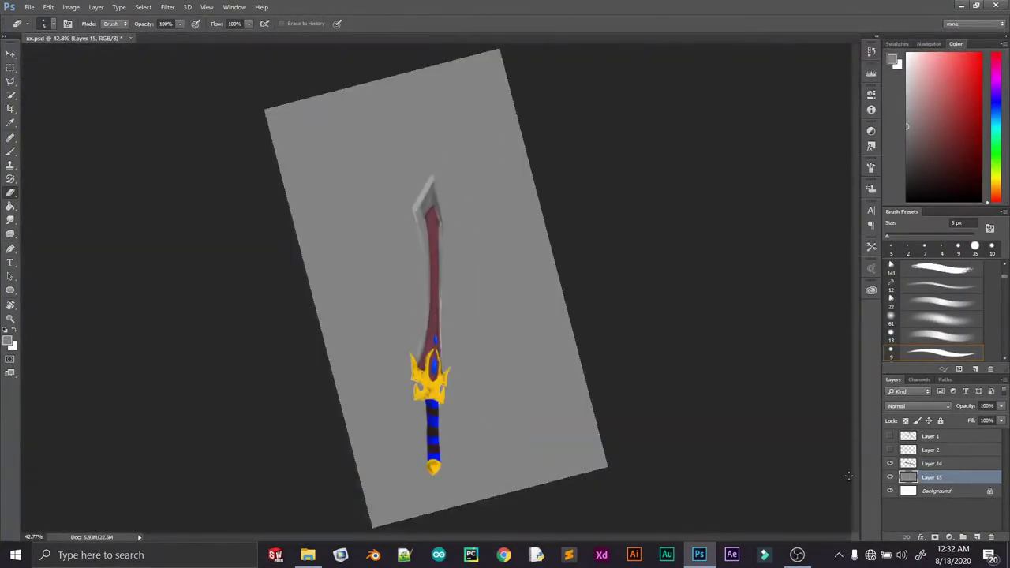
left_click(889, 489)
key("r")
key("Escape")
key("ctrl+0")
double_click(936, 463)
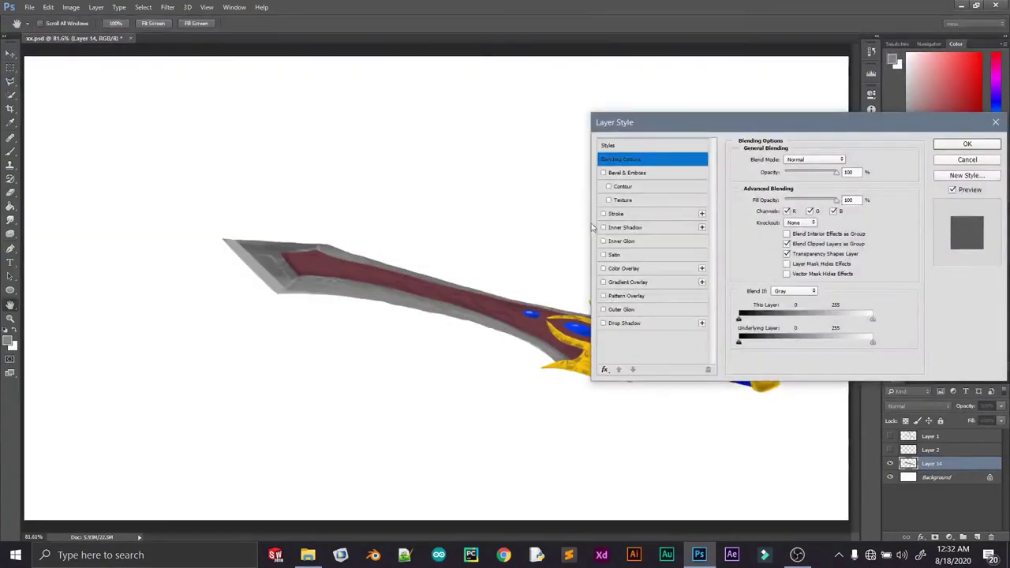
key("Escape")
key("e")
right_click(930, 463)
key("Escape")
Duplicate Layer 14, place the copy beneath the original offset slightly down and right, and set its opacity to 50%
key("ctrl+j")
key("v")
left_click_drag(513, 315, 534, 326)
key("5")
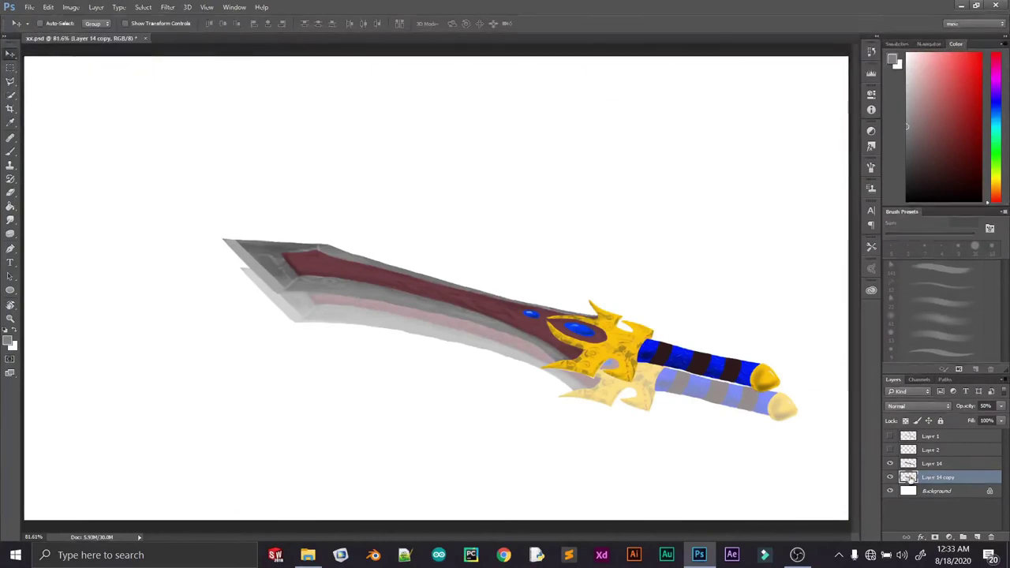
Give the offset sword copy a black Color Overlay, with the layer at 100% opacity and 0% fill
double_click(962, 476)
left_click(619, 266)
left_click(847, 160)
left_click(964, 230)
left_click(969, 144)
key("shift+0")
key("shift+0")
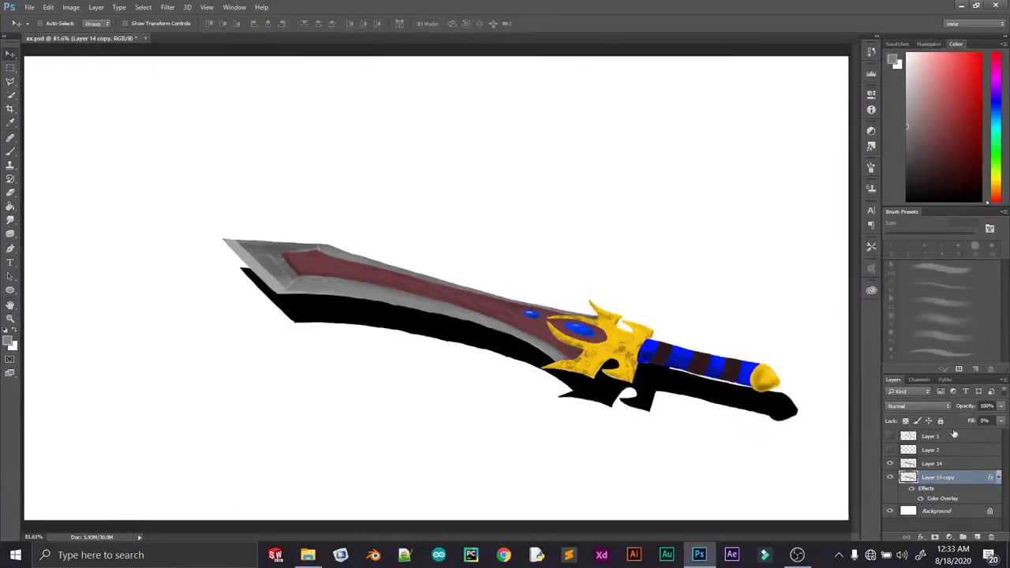
Set the black shadow layer to Luminosity blending, 13% opacity and 100% fill, and nudge it up and left toward the sword
key("shift+alt+s")
key("1")
key("3")
key("Up")
key("Left")
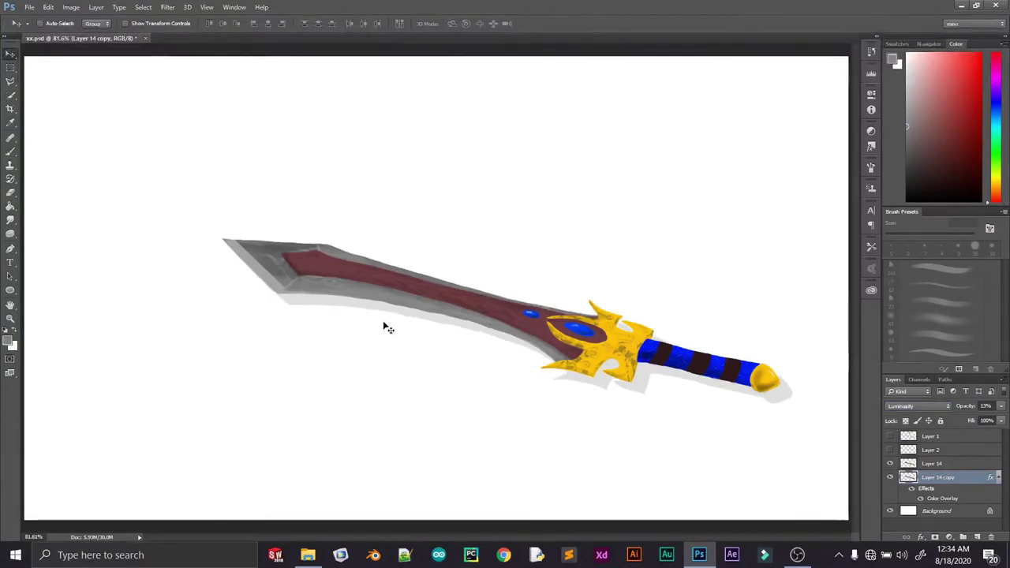
Add a new layer beneath the shadow layer and fill it with a pale cyan colour using the Paint Bucket
left_click(978, 537, "ctrl")
key("g")
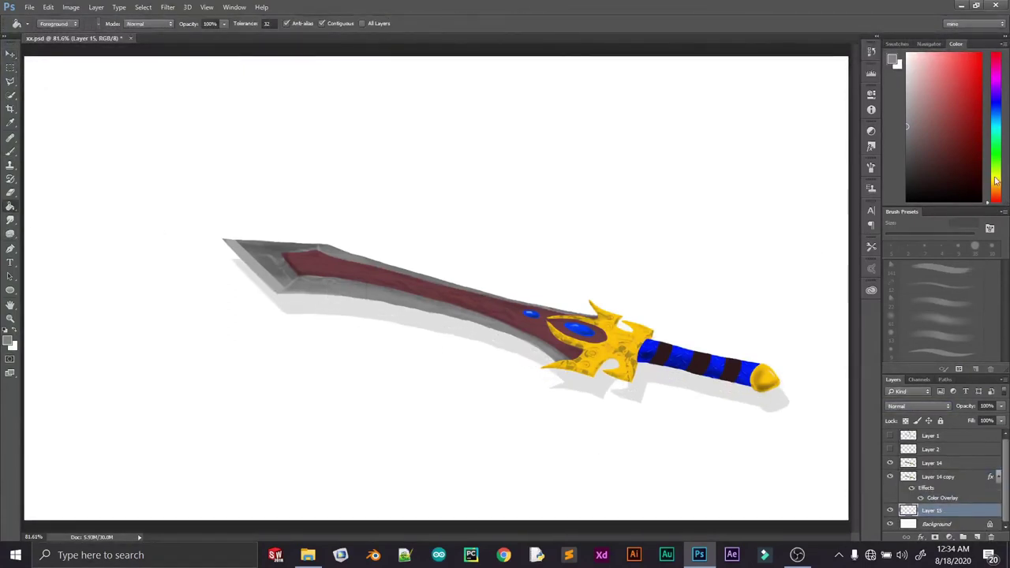
left_click(368, 158)
left_click(761, 177)
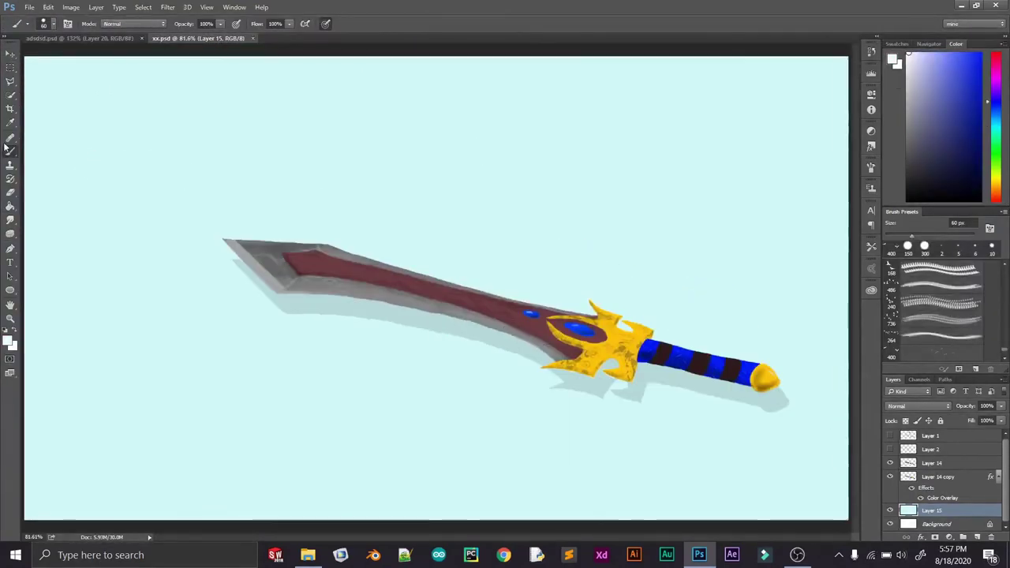
Crop the canvas on all sides to frame the sword more tightly
left_click(10, 108)
left_click_drag(24, 56, 386, 254)
left_click(485, 24)
Handwrite the title "Broadsword" in black with a 35 px brush on the background above the sword's guard and grip
key("b")
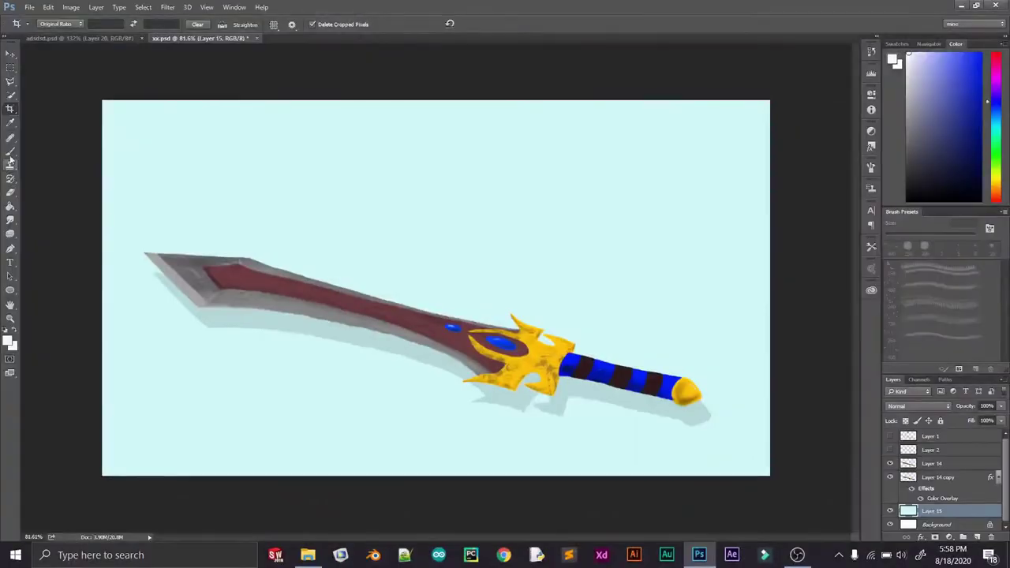
left_click_drag(645, 135, 629, 159)
key("ctrl+z")
key("d")
mouse_move(536, 126)
left_mouse_down()
mouse_move(581, 144)
mouse_move(765, 165)
left_mouse_up()
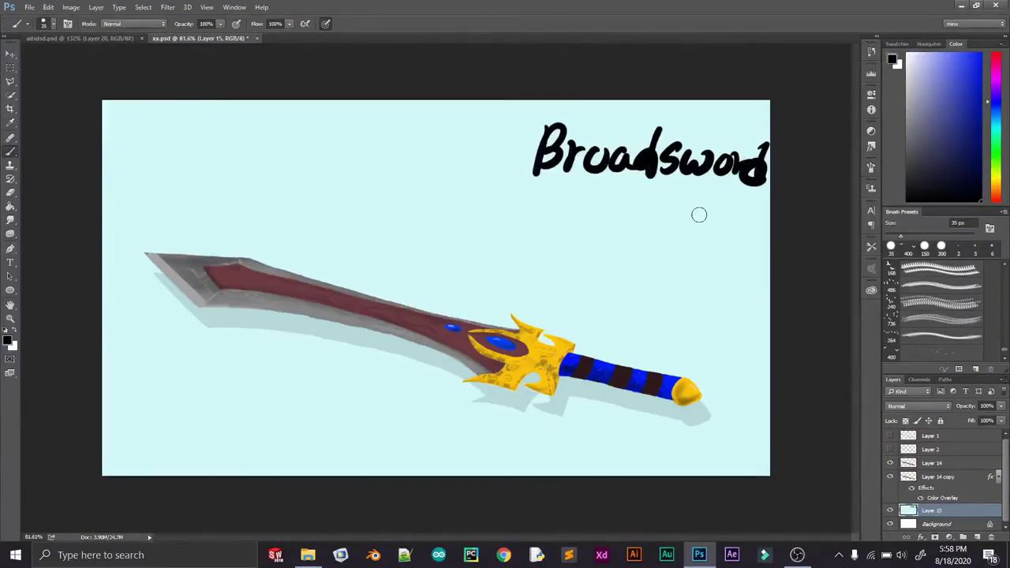